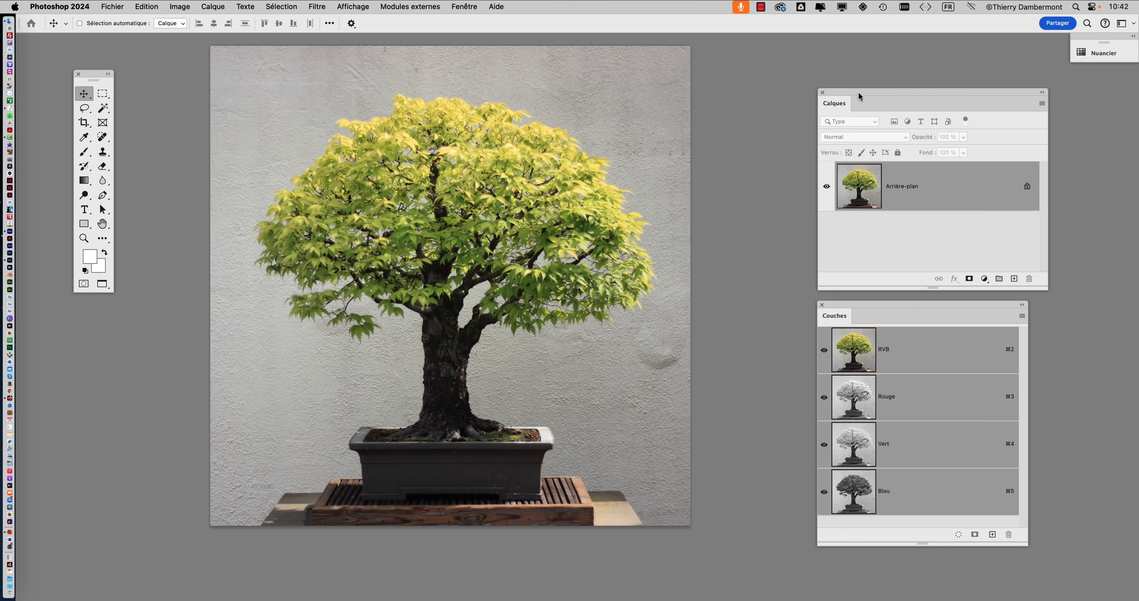
- Place the Couches panel beside the image and display the Rouge, Vert and Bleu channels one at a time
{"action": "left_click_drag", "start_coordinate": [860, 88], "coordinate": [963, 84]}
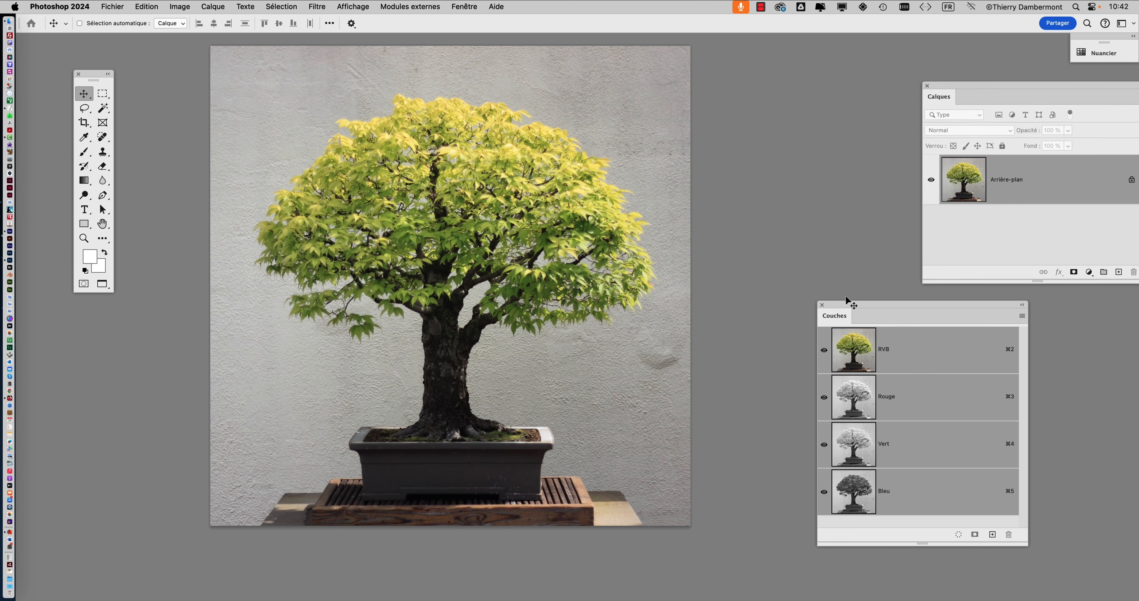
{"action": "left_click_drag", "start_coordinate": [849, 301], "coordinate": [746, 124]}
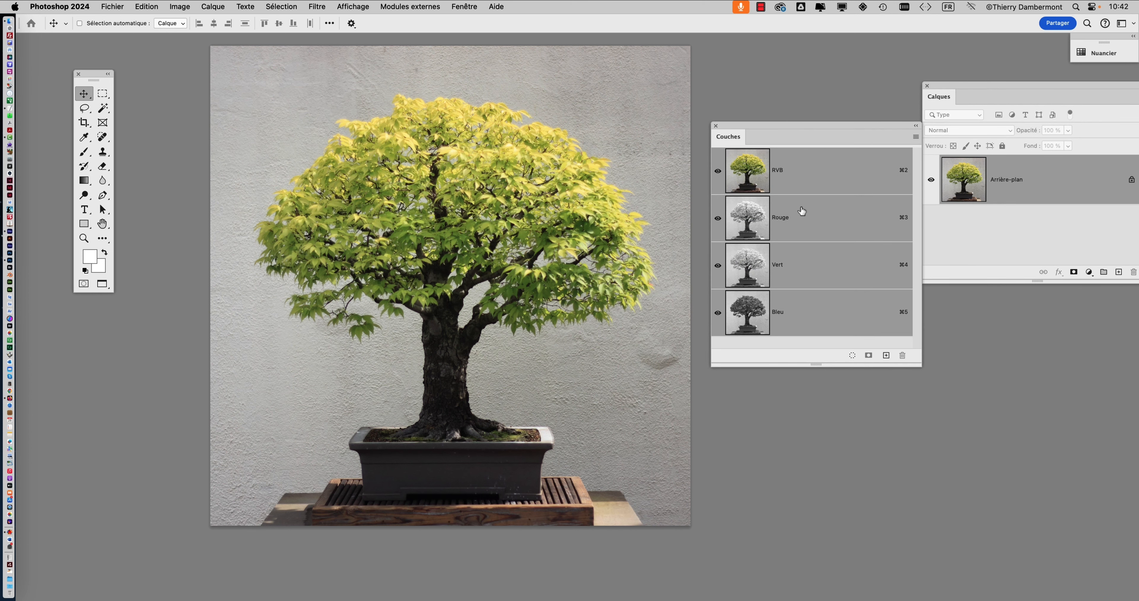
{"action": "left_click", "coordinate": [803, 220]}
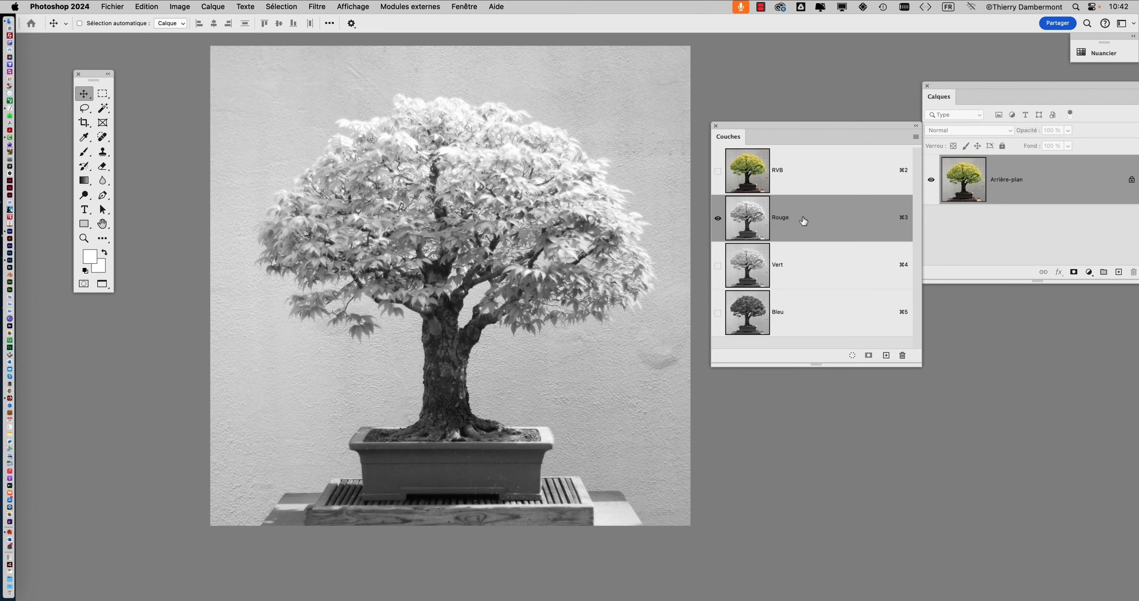
{"action": "left_click", "coordinate": [803, 269]}
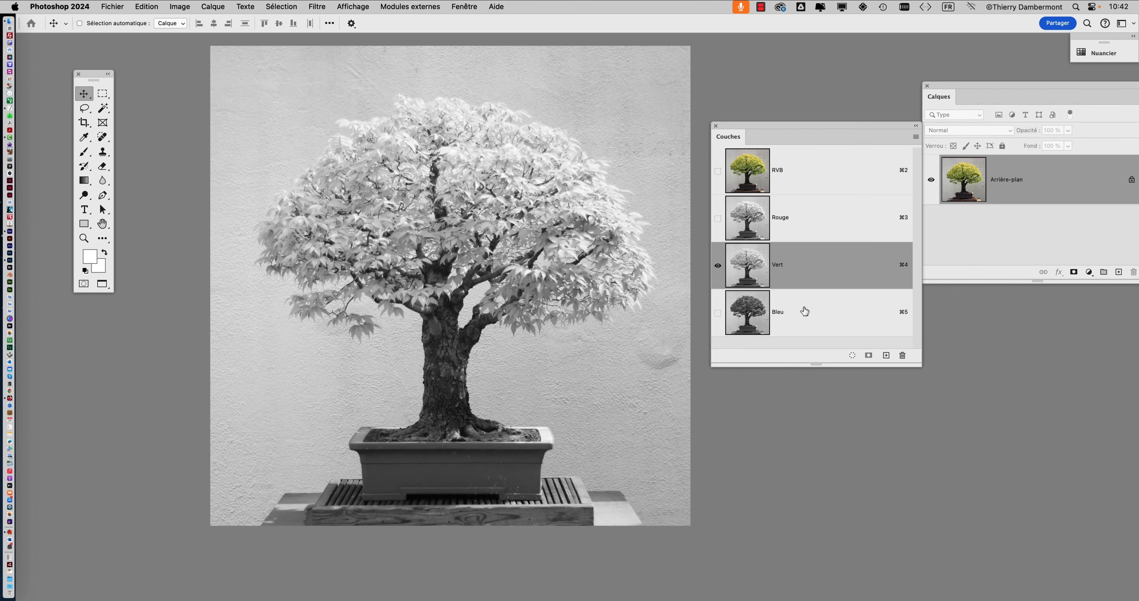
{"action": "left_click", "coordinate": [806, 316]}
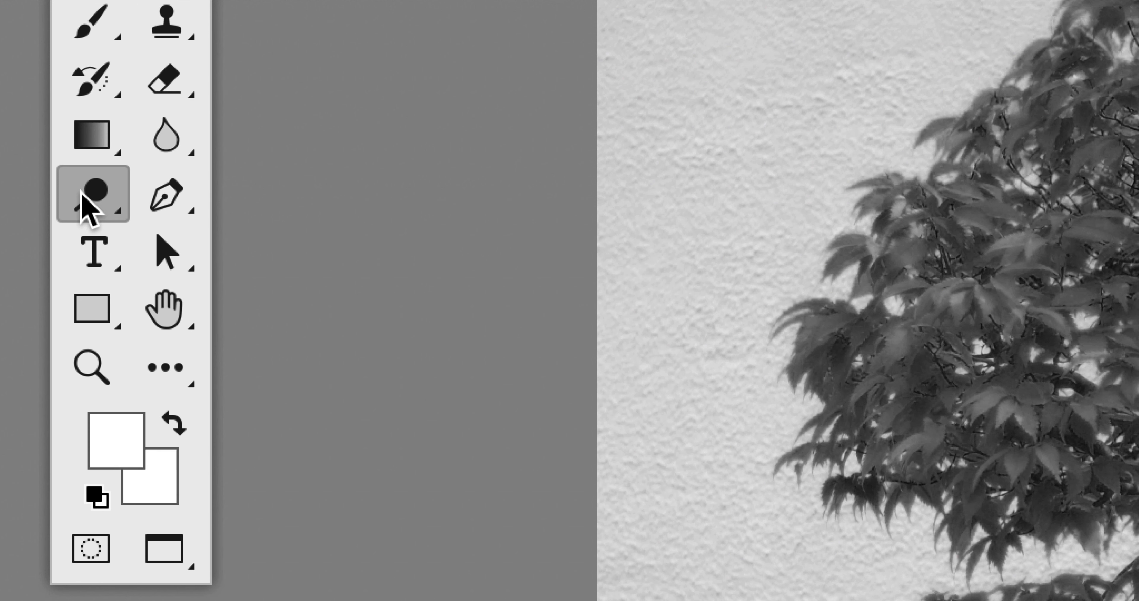
- Activate the Densité - tool and display the RVB composite channel
{"action": "left_click", "coordinate": [83, 196]}
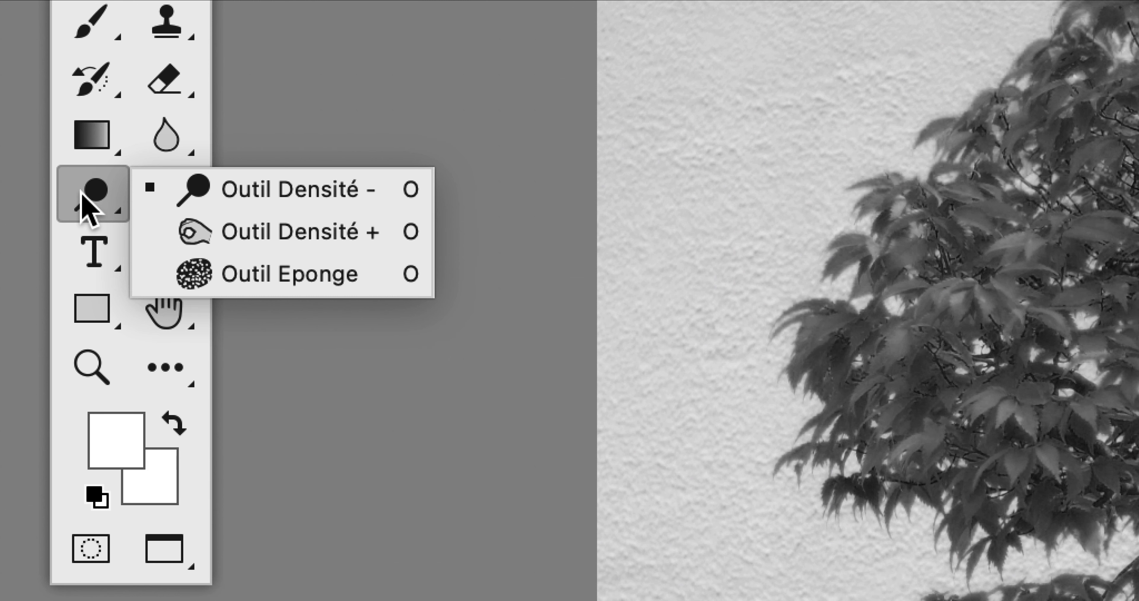
{"action": "left_click", "coordinate": [82, 191]}
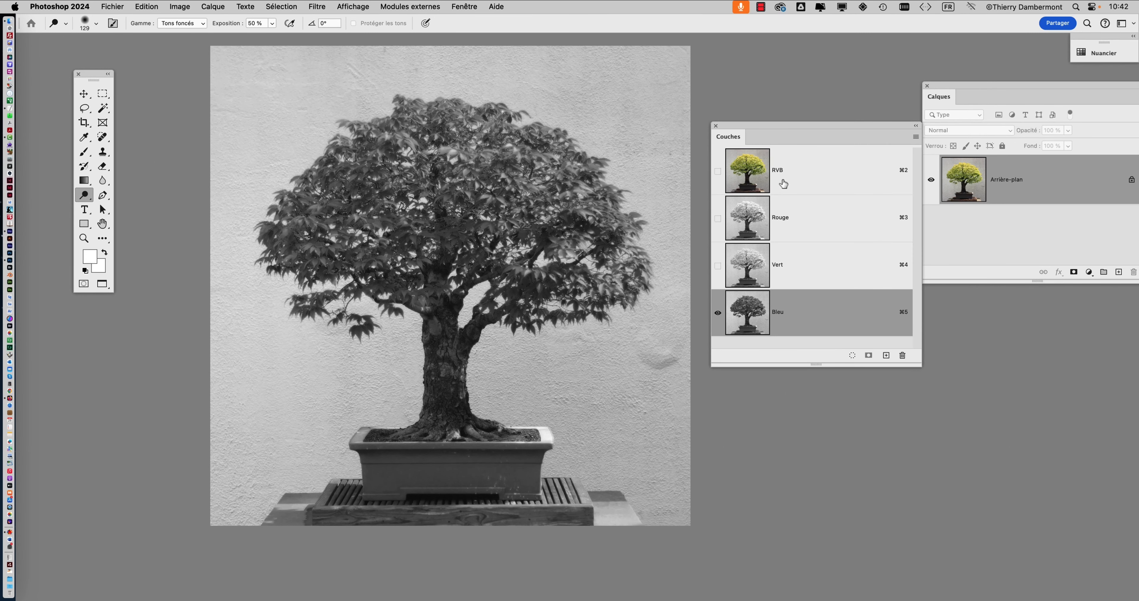
{"action": "left_click", "coordinate": [783, 184]}
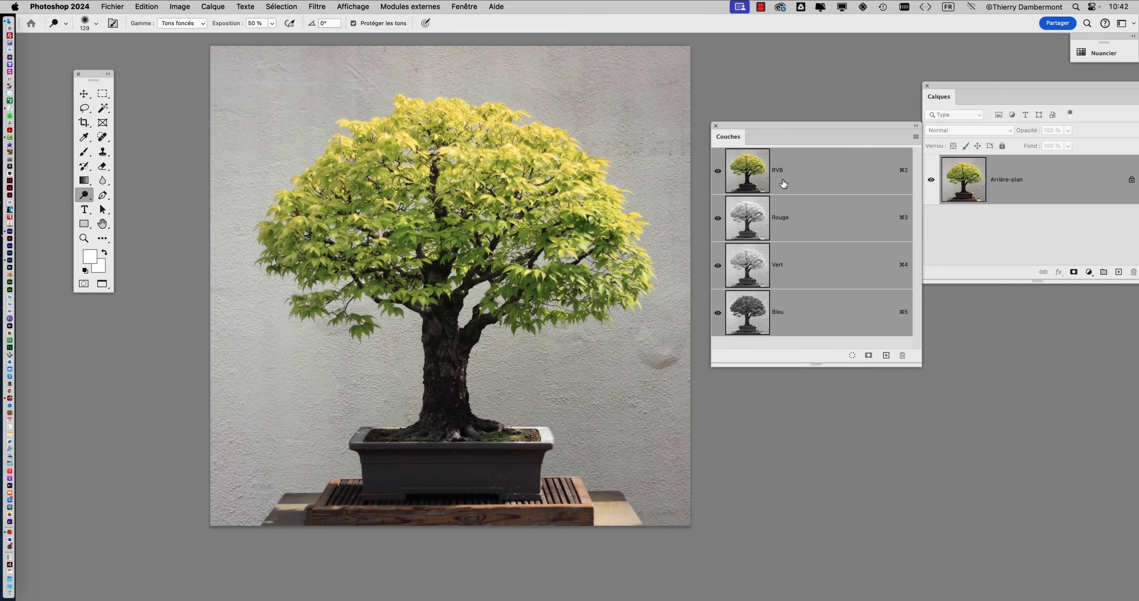
{"action": "left_click", "coordinate": [800, 312]}
{"action": "left_click", "coordinate": [790, 178]}
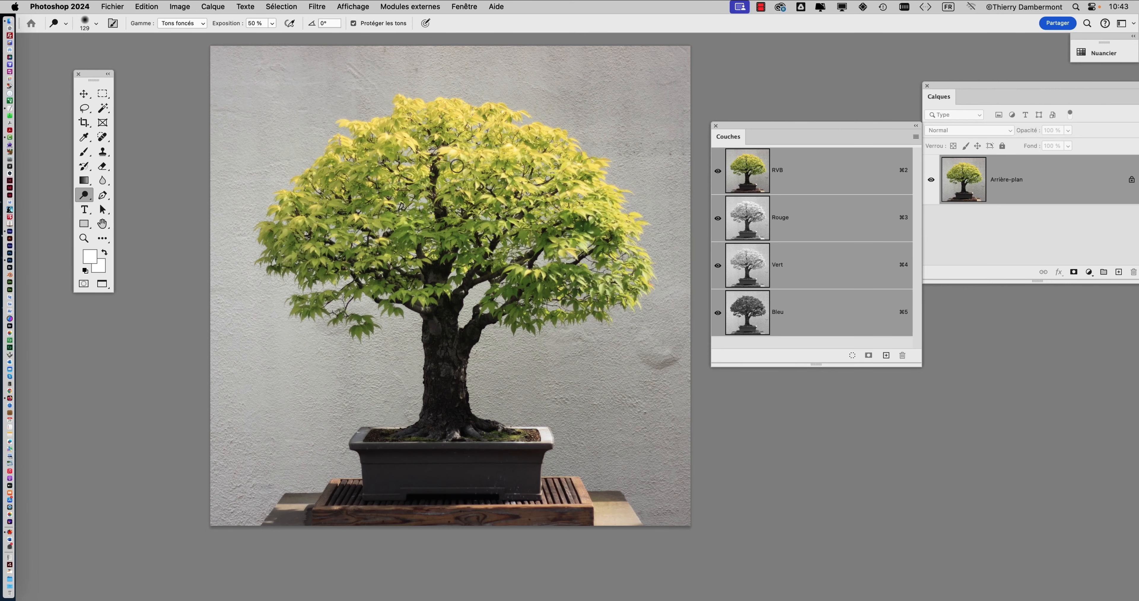
- Lengthen the Couches panel to leave free space below the Bleu channel
{"action": "scroll", "coordinate": [457, 167], "scroll_direction": "up", "scroll_amount": 2}
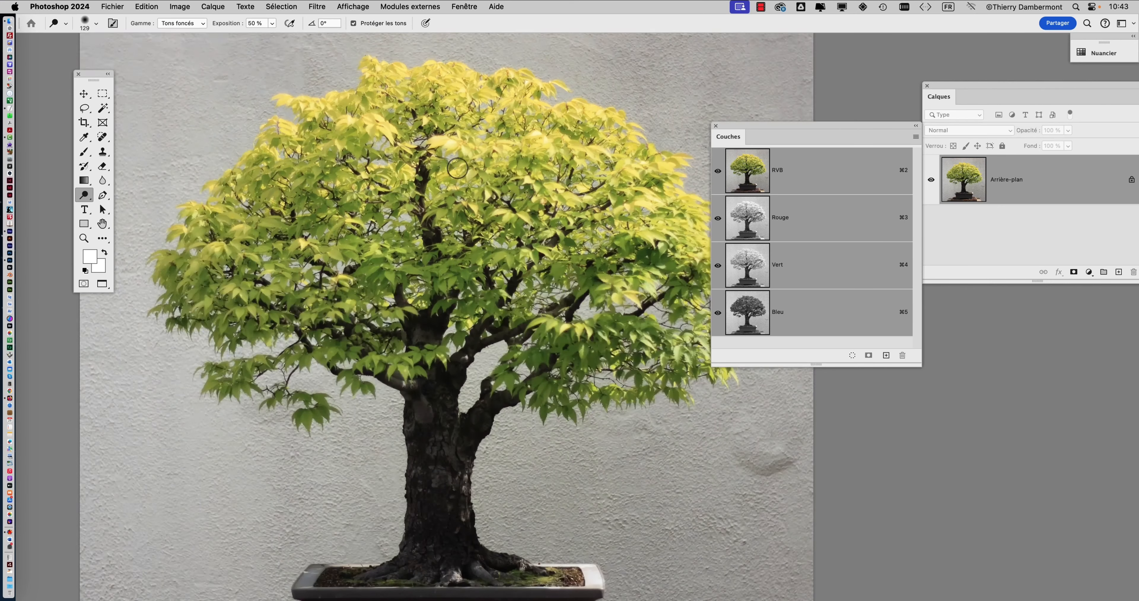
{"action": "scroll", "coordinate": [457, 168], "scroll_direction": "up", "scroll_amount": 1}
{"action": "scroll", "coordinate": [457, 168], "scroll_direction": "down", "scroll_amount": 4}
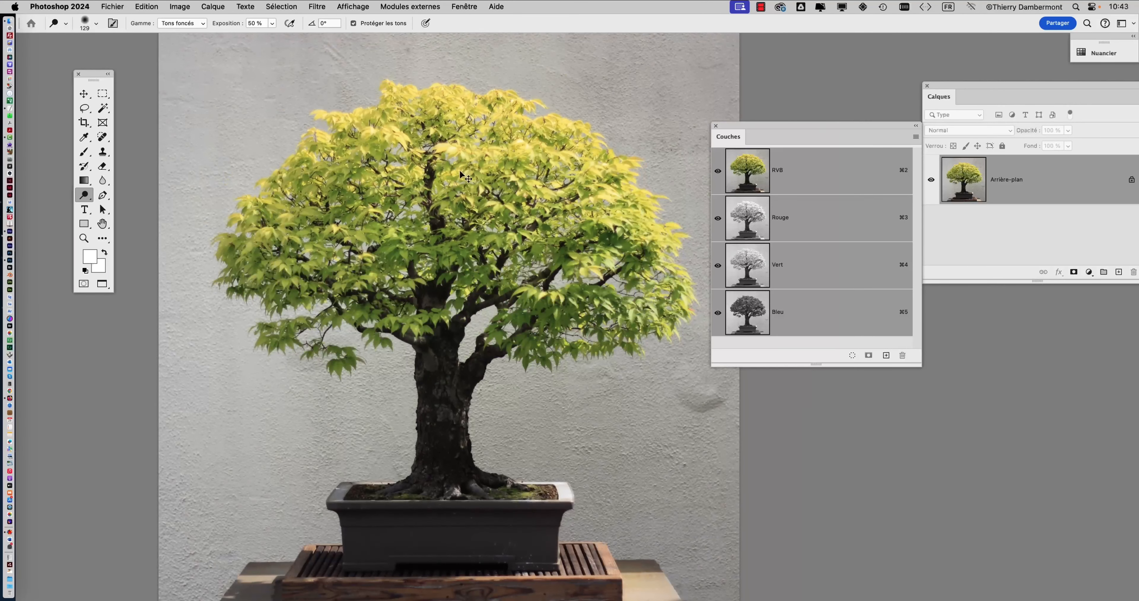
{"action": "left_click_drag", "start_coordinate": [914, 366], "coordinate": [913, 428]}
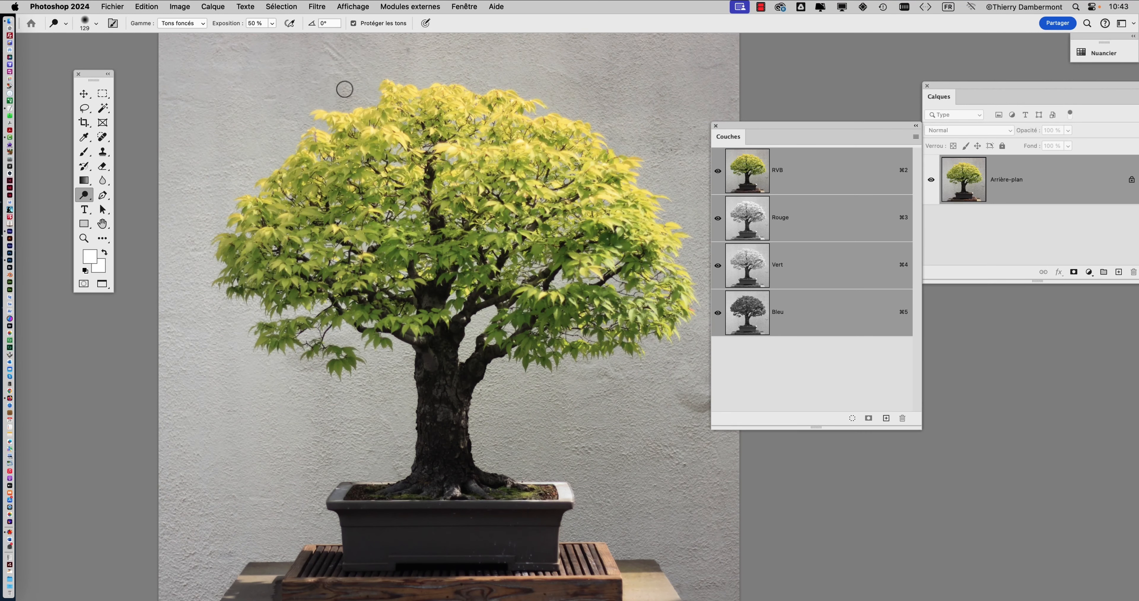
- Enable the Interface preference Afficher les couches en couleurs
{"action": "left_click", "coordinate": [77, 6]}
{"action": "mouse_move", "coordinate": [64, 49]}
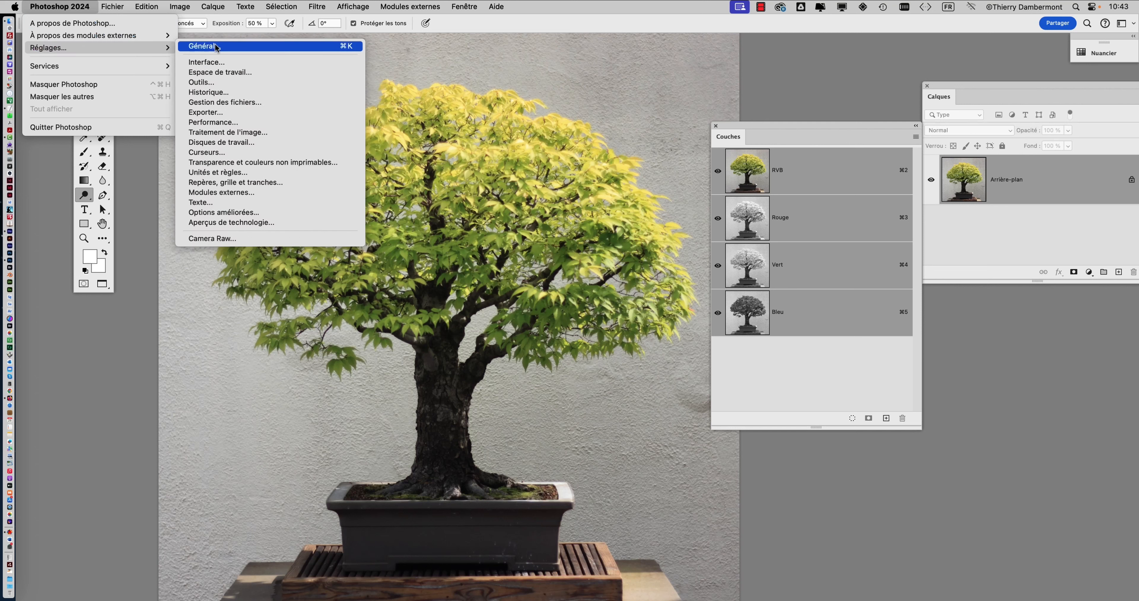
{"action": "left_click", "coordinate": [216, 48]}
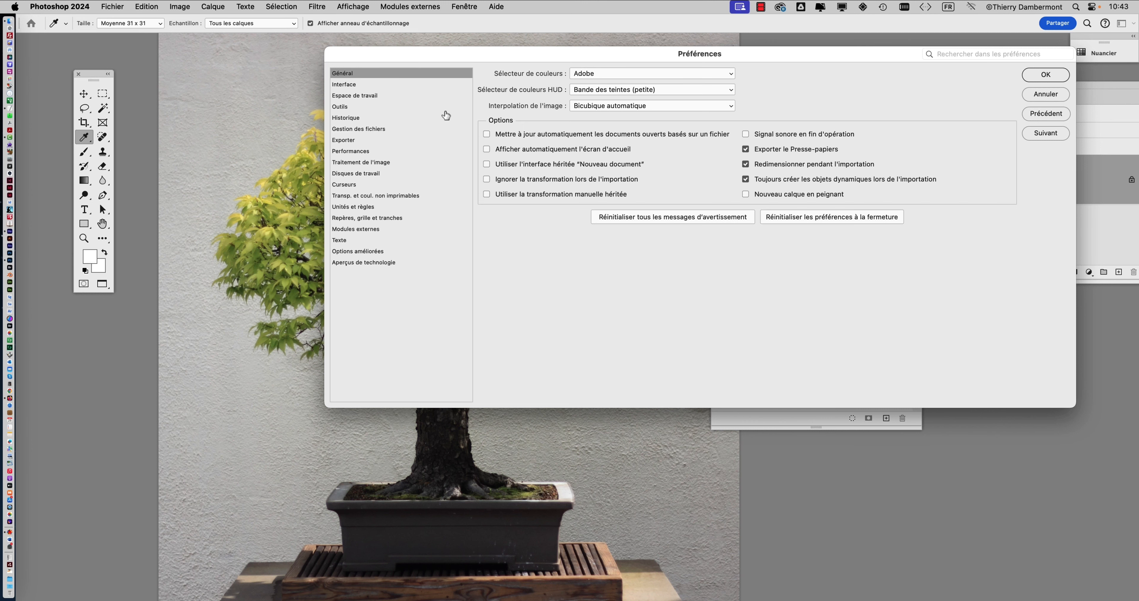
{"action": "left_click", "coordinate": [353, 87]}
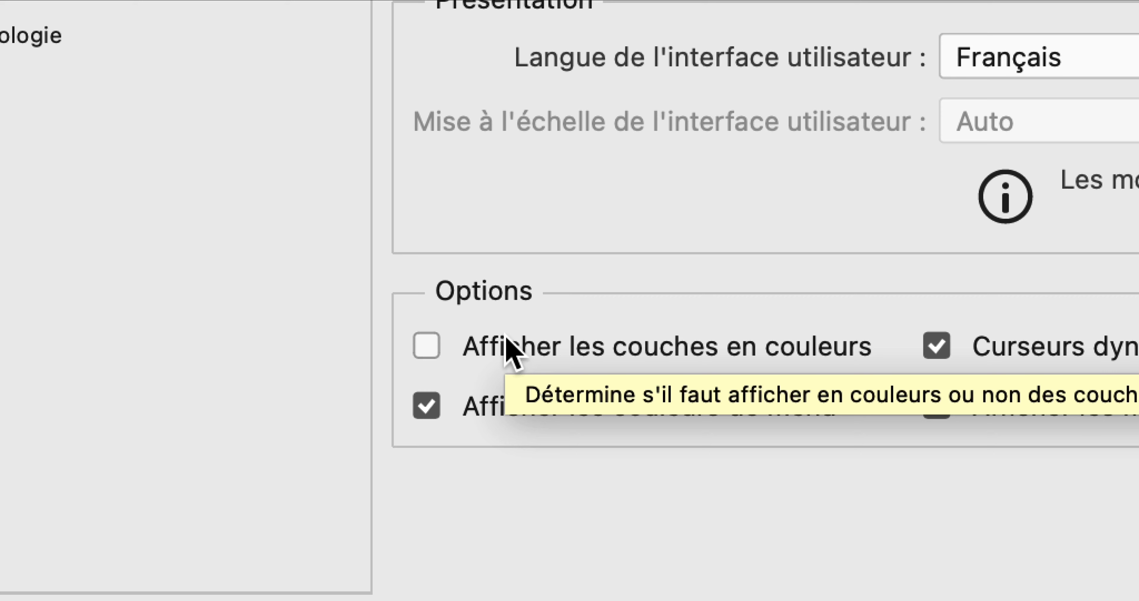
{"action": "left_click", "coordinate": [506, 338]}
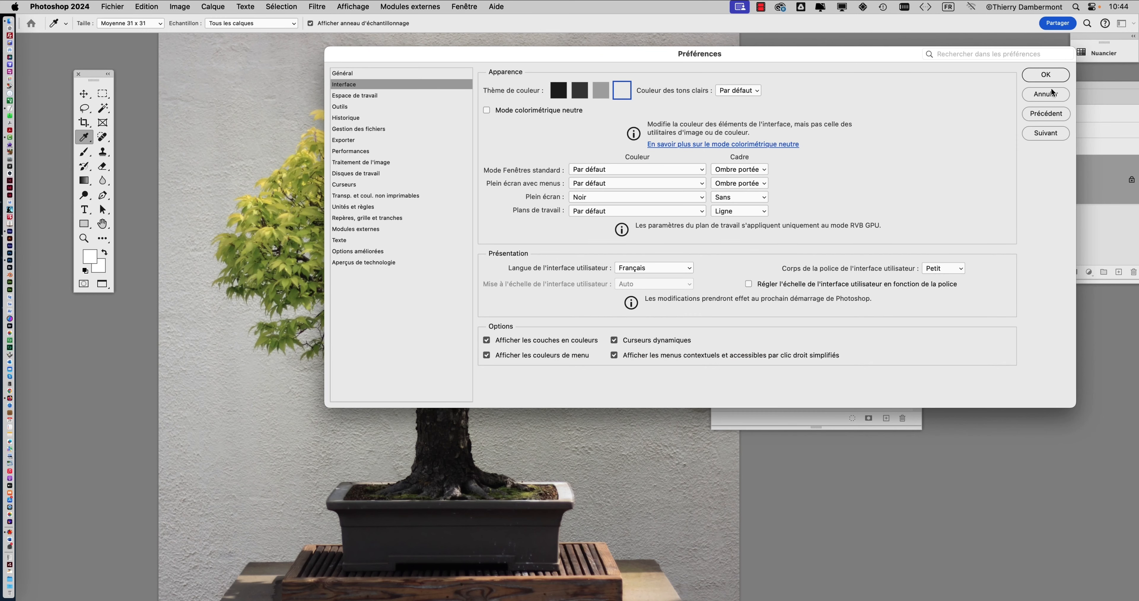
{"action": "left_click", "coordinate": [1054, 78]}
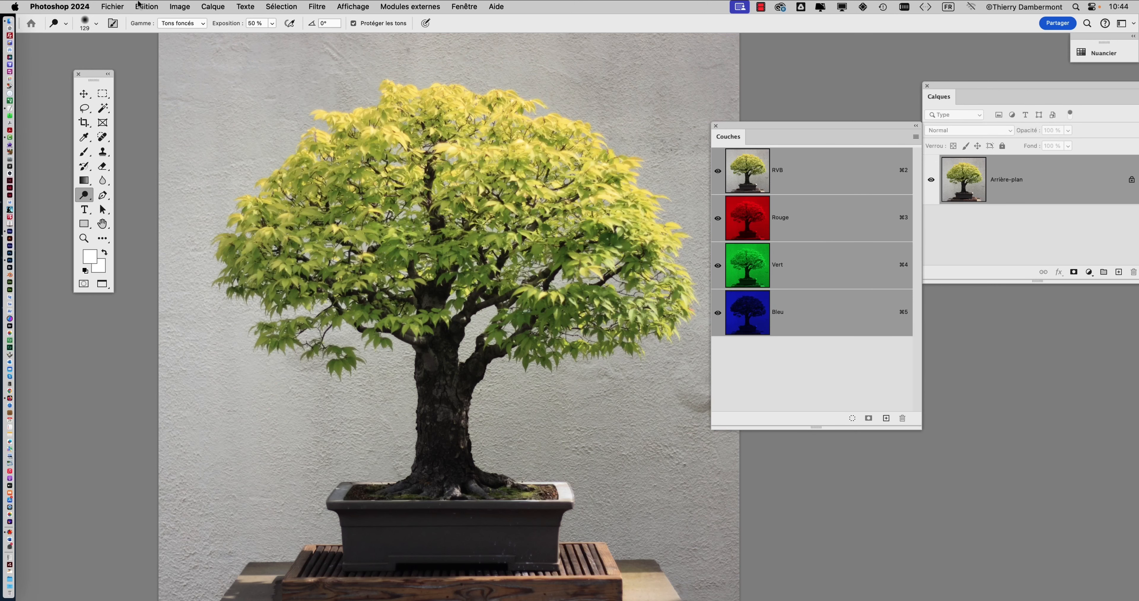
- Disable the Interface preference Afficher les couches en couleurs
{"action": "left_click", "coordinate": [59, 8]}
{"action": "mouse_move", "coordinate": [146, 48]}
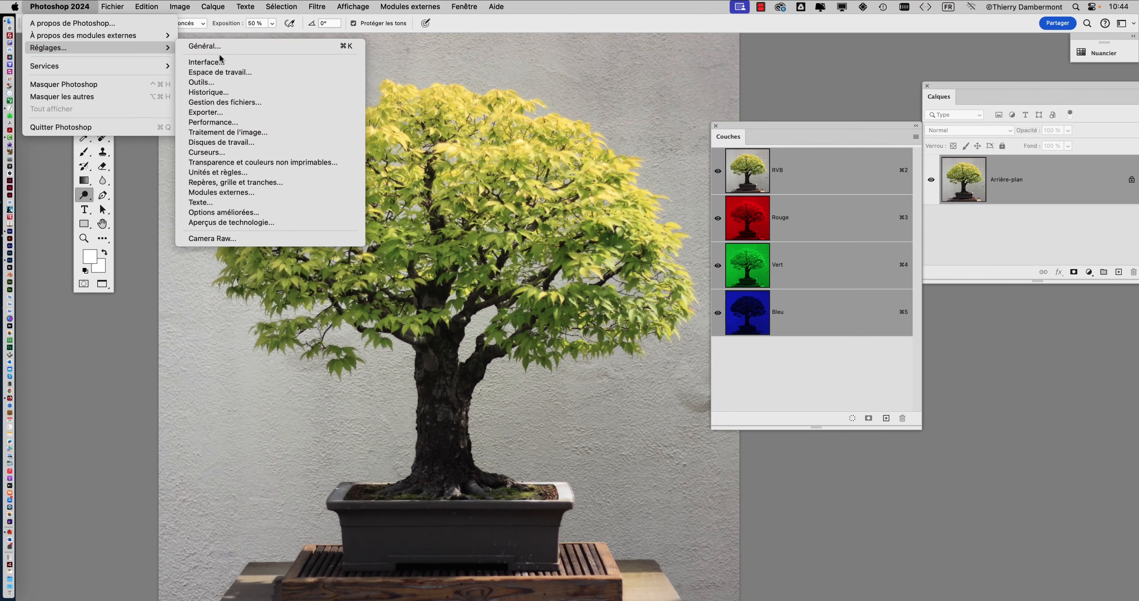
{"action": "left_click", "coordinate": [227, 46]}
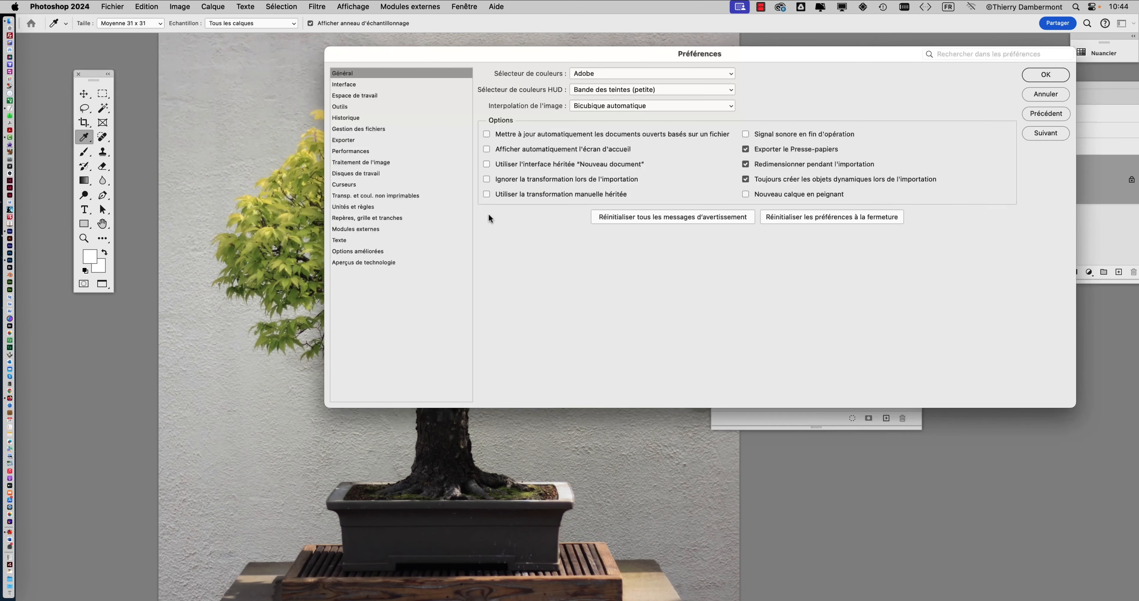
{"action": "left_click", "coordinate": [363, 85]}
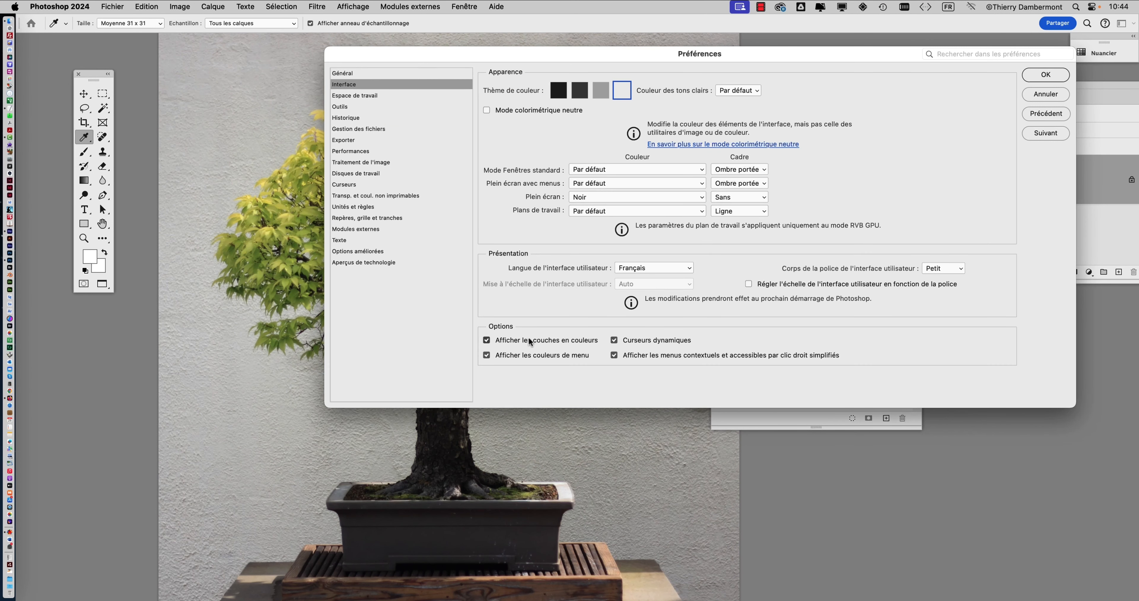
{"action": "left_click", "coordinate": [1044, 75]}
{"action": "key", "text": "o"}
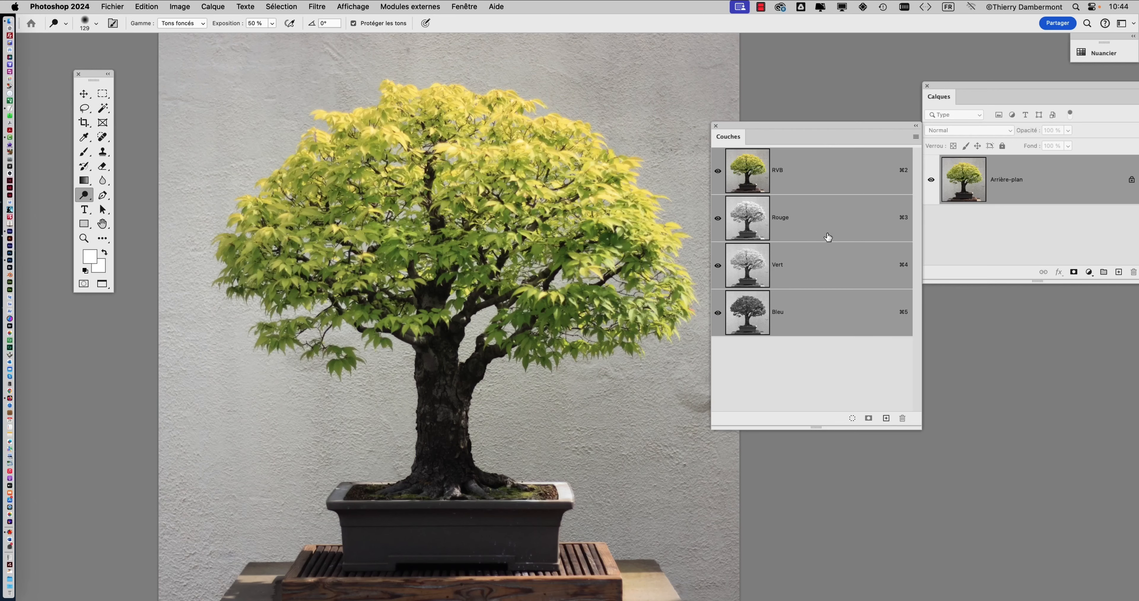
- Switch to Firefox and open the black-background CIE chromaticity diagram from clarkvision.com among the image search results
{"action": "key", "text": "super+Tab"}
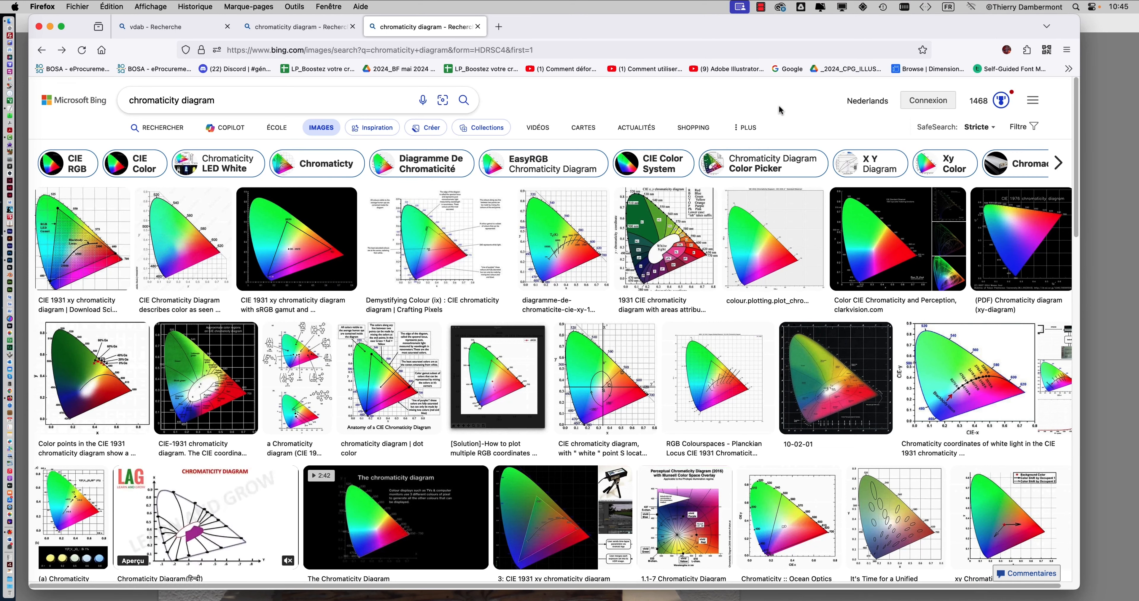
{"action": "left_click", "coordinate": [881, 234]}
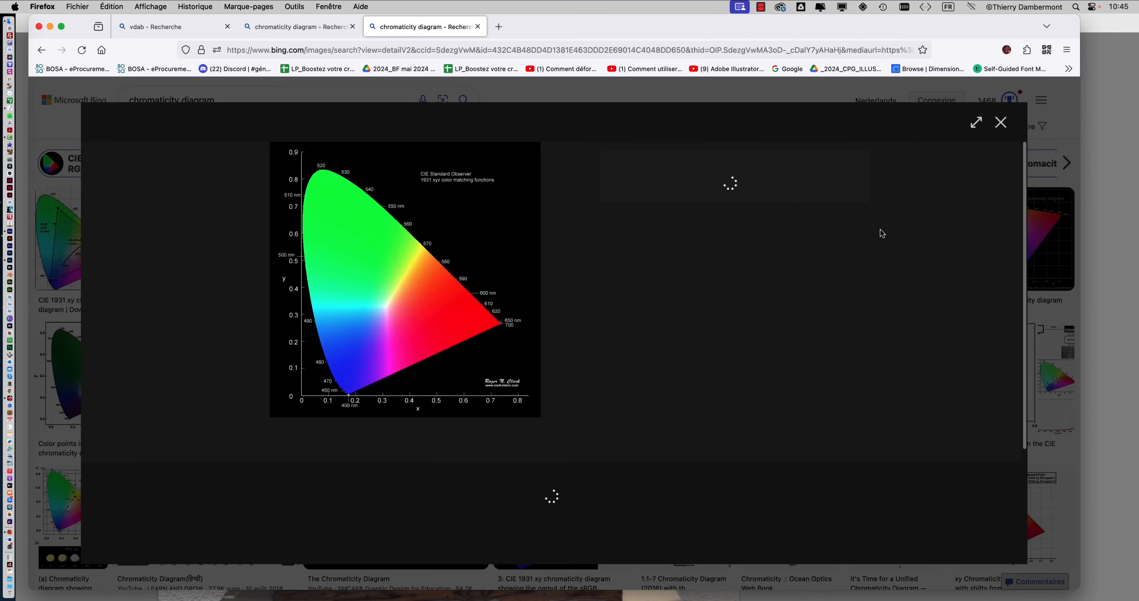
{"action": "left_click", "coordinate": [473, 440]}
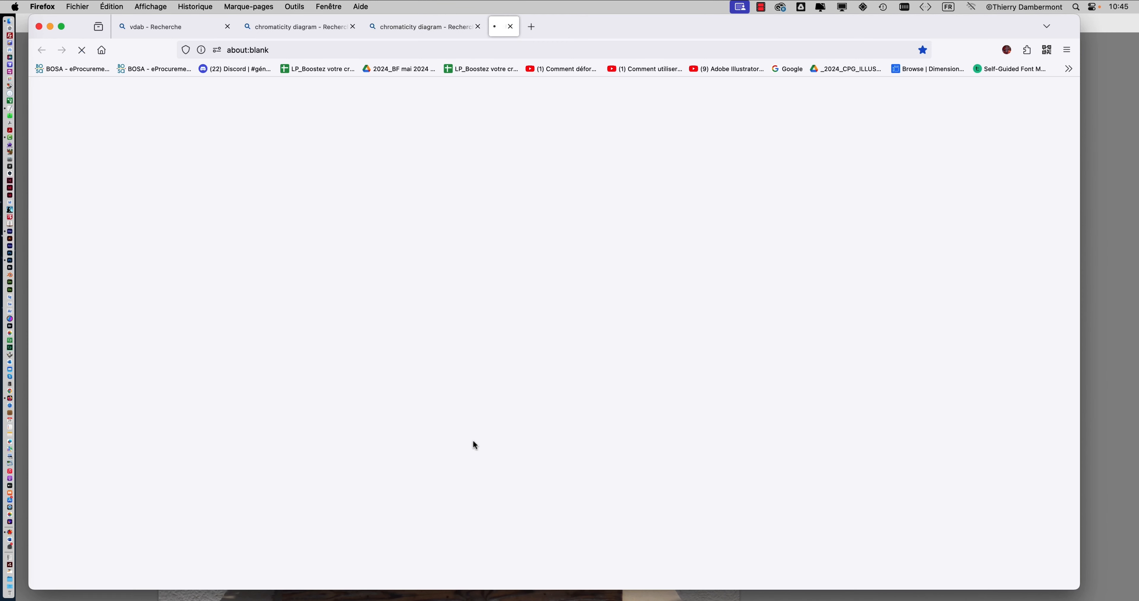
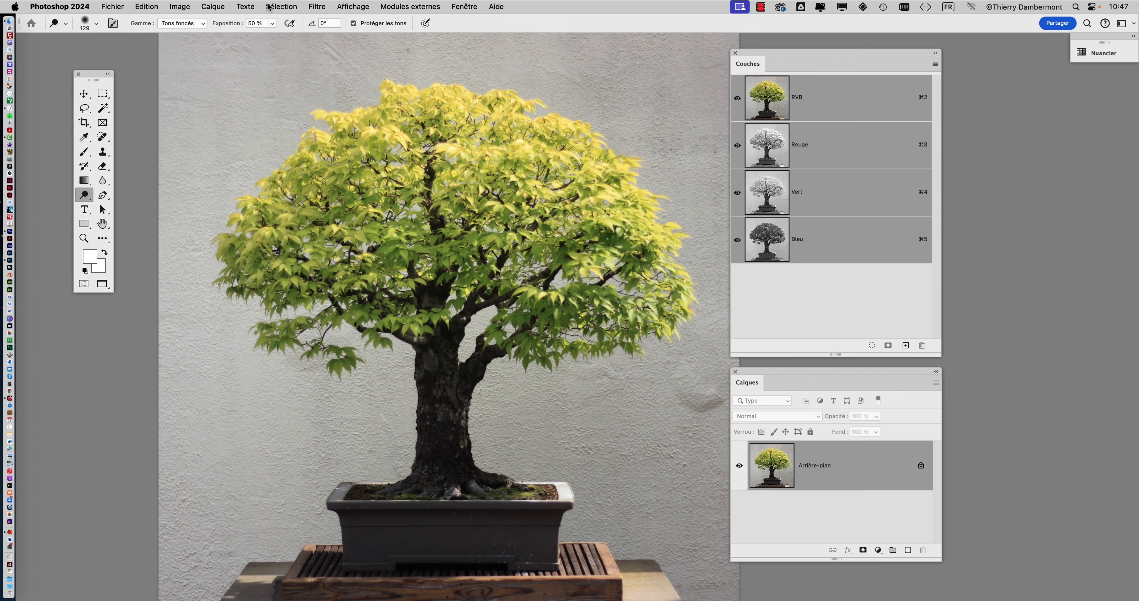
- Shift the toolbox slightly, activate the Object Selection tool and show the processing choices for Sélectionner un sujet
{"action": "left_click_drag", "start_coordinate": [97, 78], "coordinate": [115, 107]}
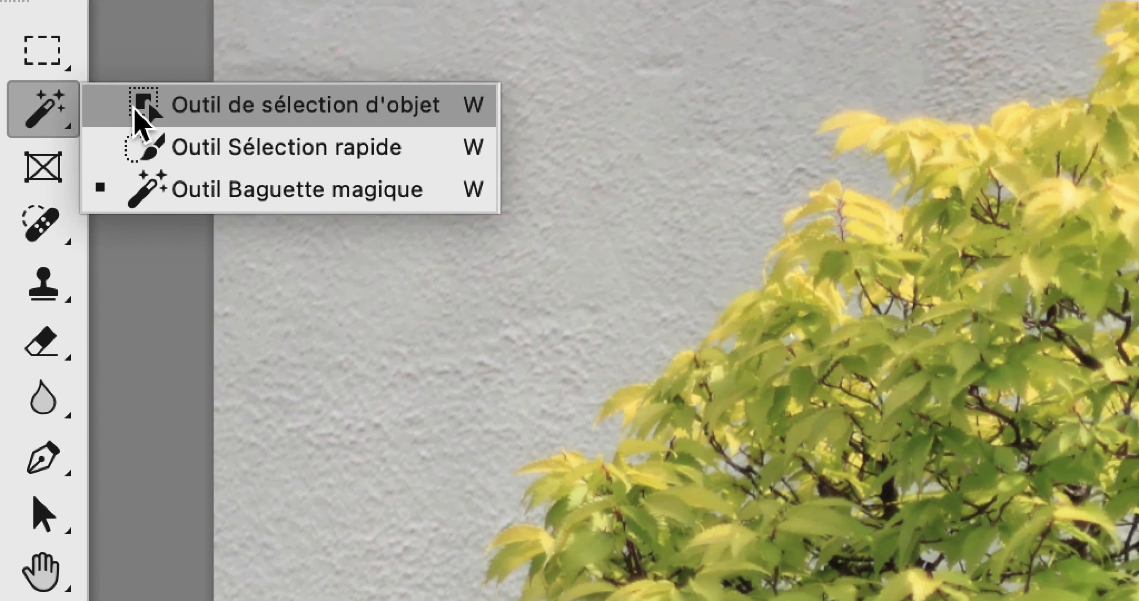
{"action": "left_click", "coordinate": [133, 107]}
{"action": "left_click", "coordinate": [50, 116]}
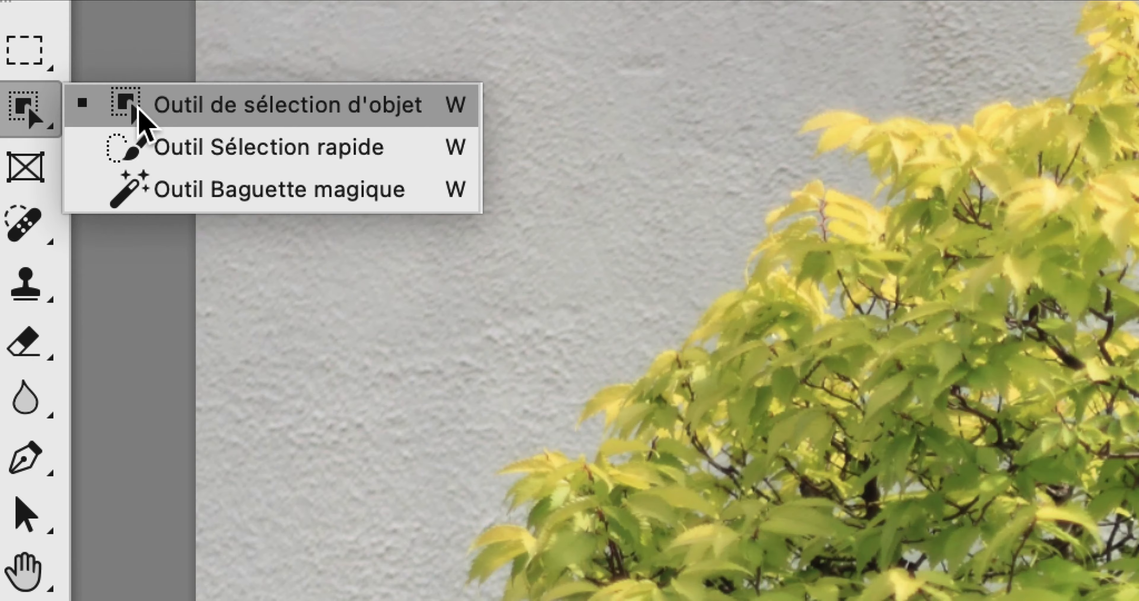
{"action": "left_click", "coordinate": [137, 111]}
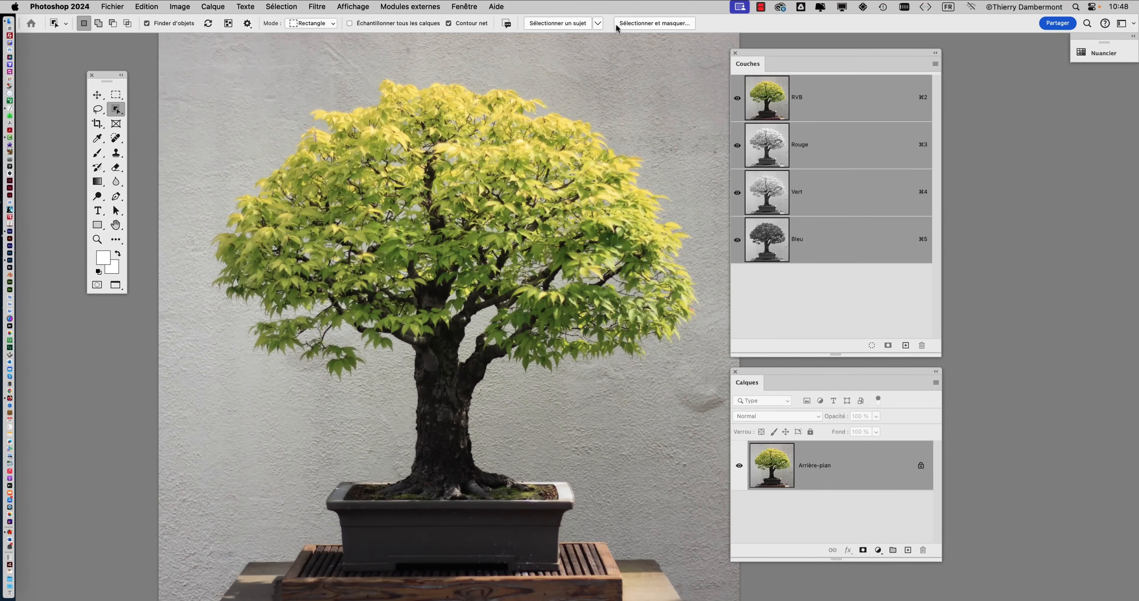
{"action": "left_click", "coordinate": [598, 24]}
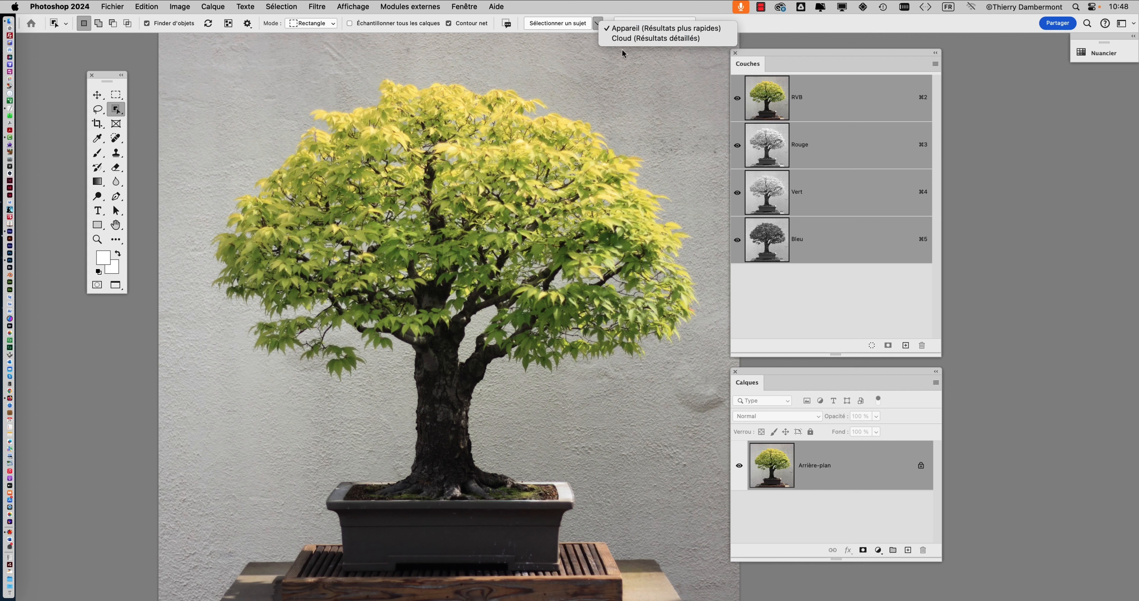
- Select the bonsai with its pot using the Object Selection tool and add a layer mask from the selection
{"action": "left_click", "coordinate": [115, 110]}
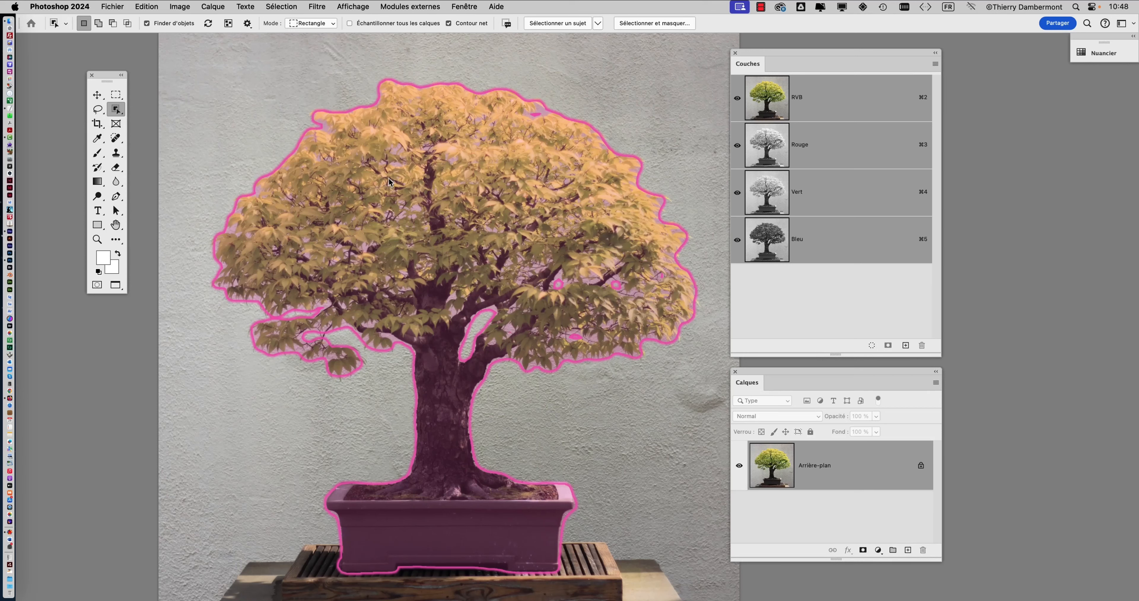
{"action": "left_click", "coordinate": [390, 181]}
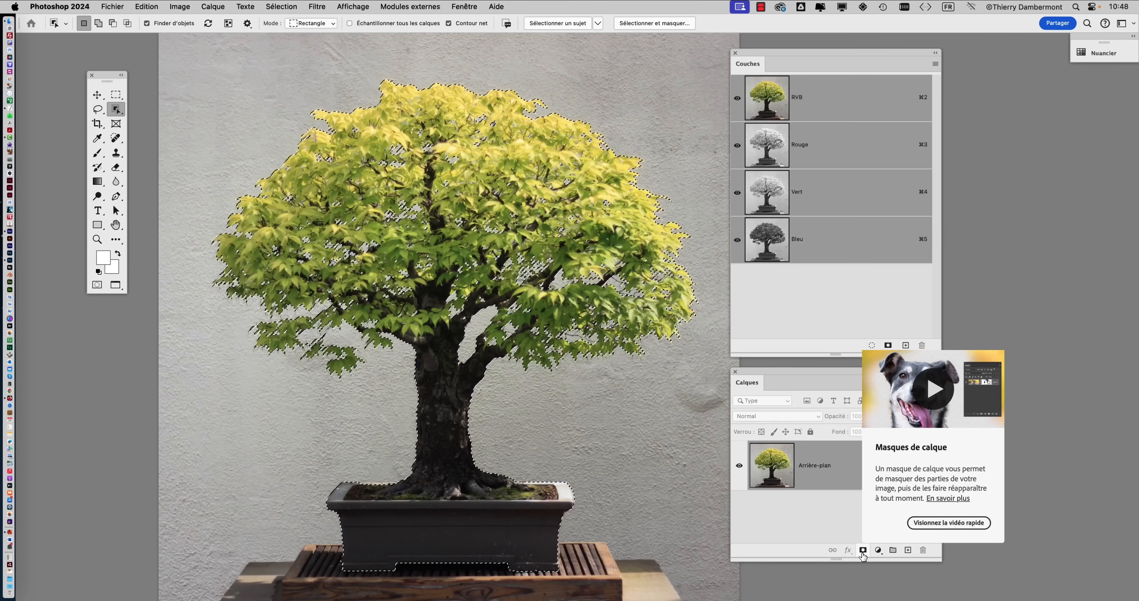
{"action": "left_click", "coordinate": [863, 542]}
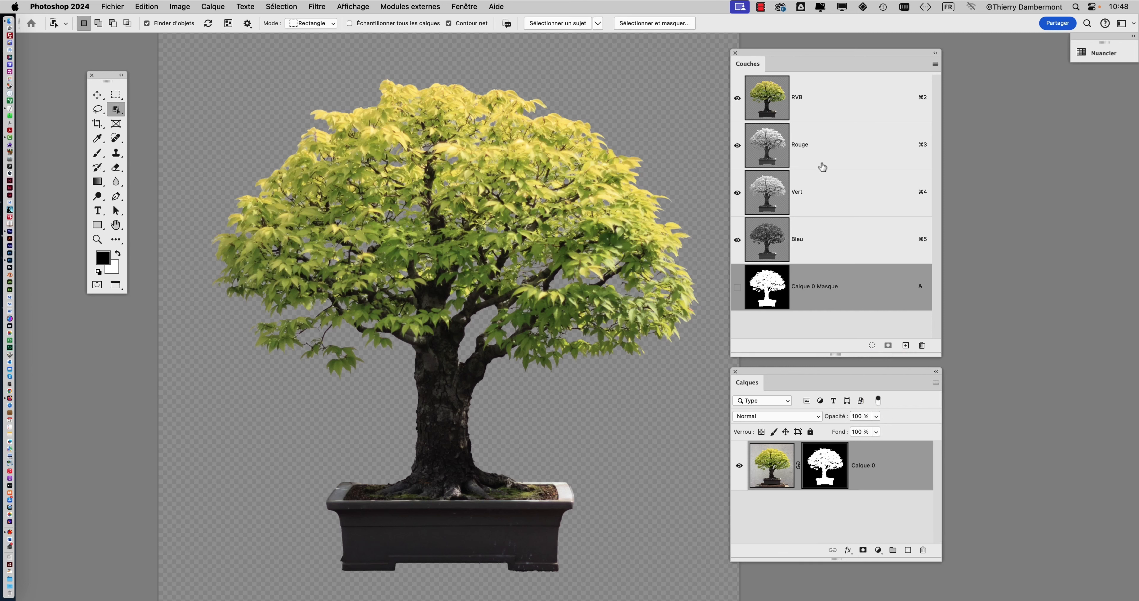
- Move the Couches and Calques panels clear of the image and activate the Move tool
{"action": "left_click_drag", "start_coordinate": [770, 55], "coordinate": [888, 55]}
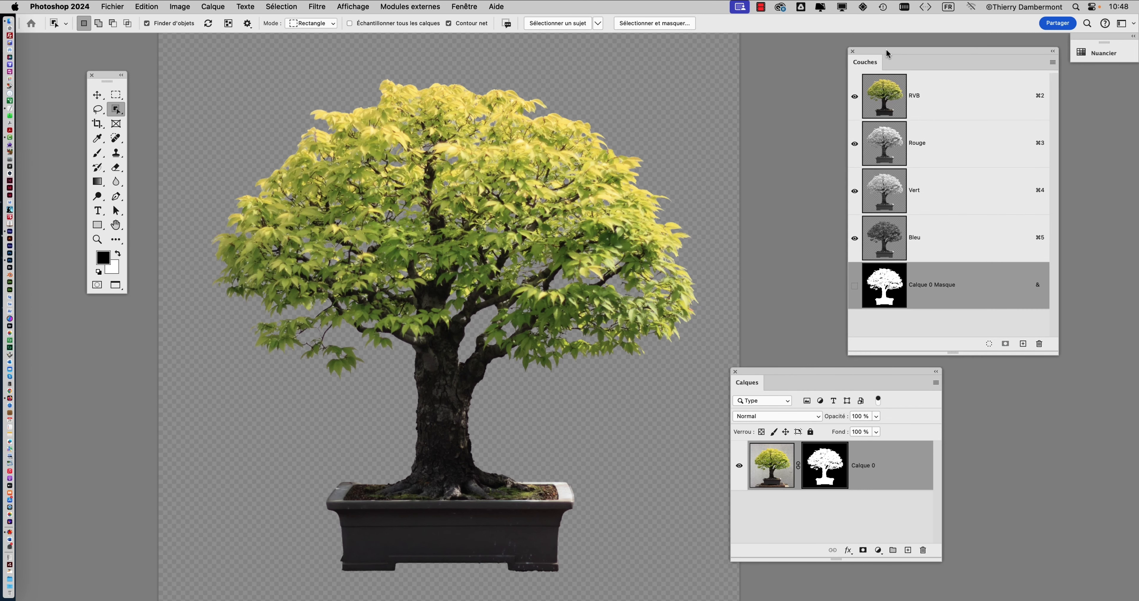
{"action": "left_click_drag", "start_coordinate": [825, 368], "coordinate": [884, 375]}
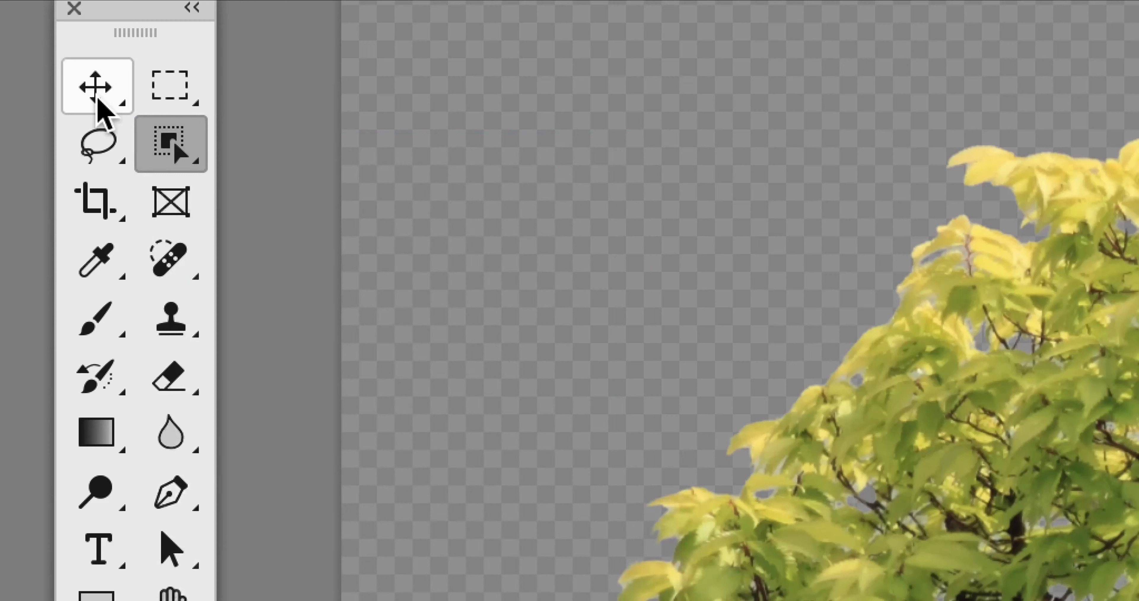
{"action": "left_click", "coordinate": [98, 100]}
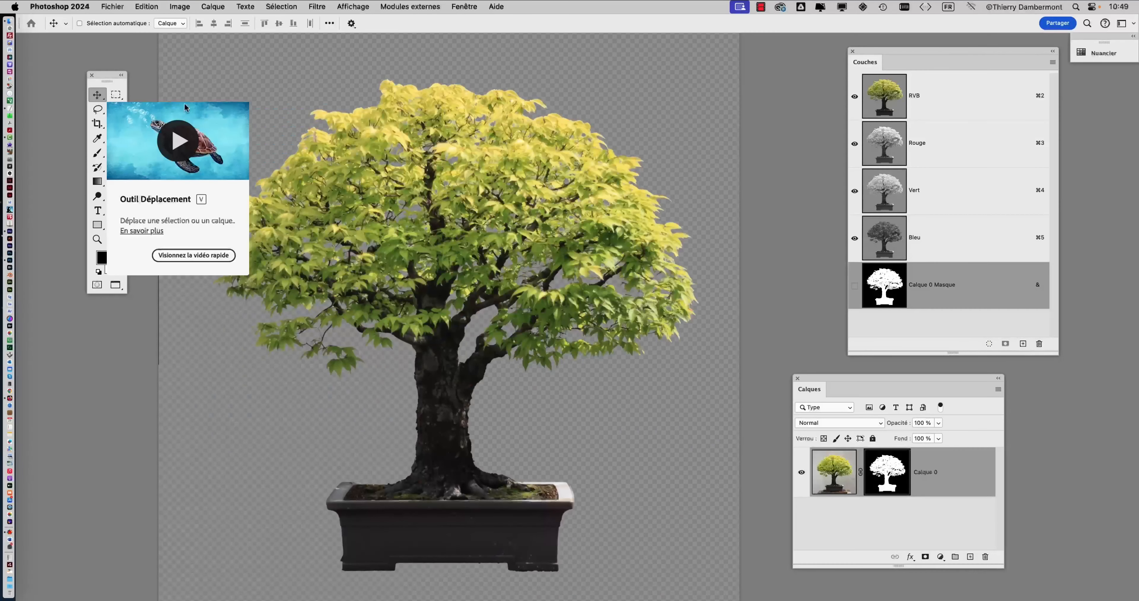
- Move the Couches panel farther from the bonsai and place the Calques panel between the image and the Couches panel
{"action": "left_click_drag", "start_coordinate": [866, 57], "coordinate": [982, 76]}
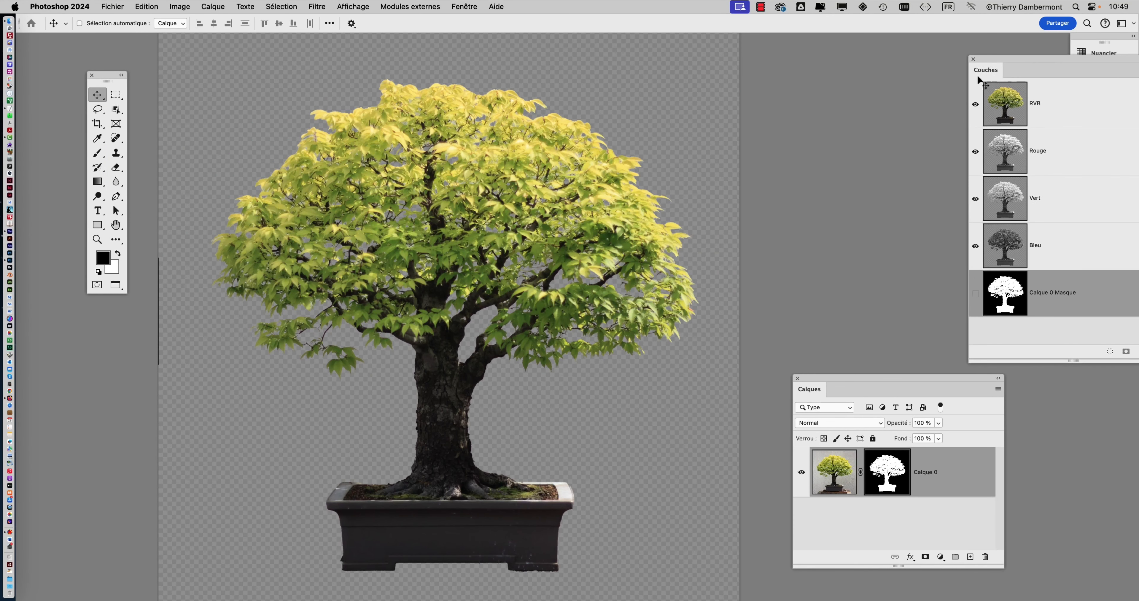
{"action": "left_click_drag", "start_coordinate": [872, 376], "coordinate": [814, 140]}
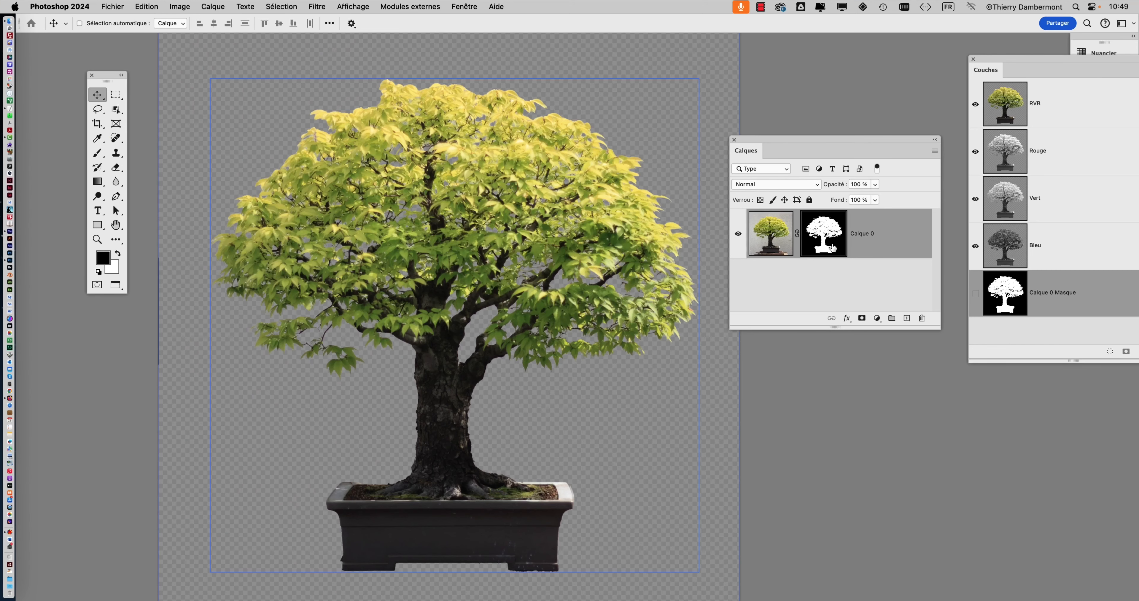
{"action": "left_click_drag", "start_coordinate": [777, 139], "coordinate": [780, 97]}
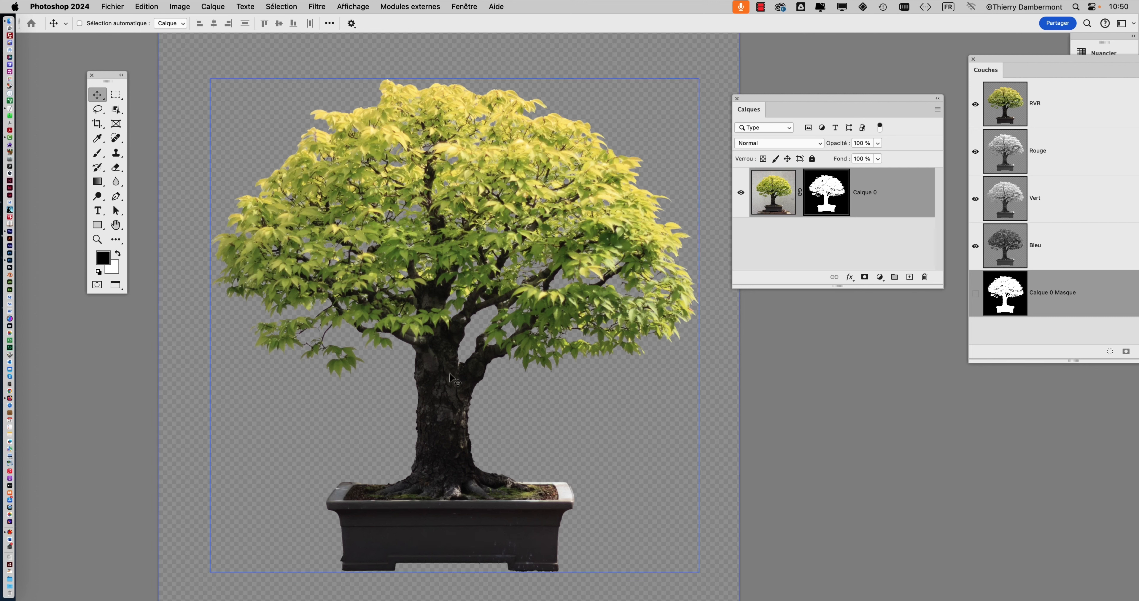
- Open the blending options of Calque 0 and set Comparaison sur to Bleu
{"action": "scroll", "coordinate": [431, 232], "scroll_direction": "up", "scroll_amount": 2}
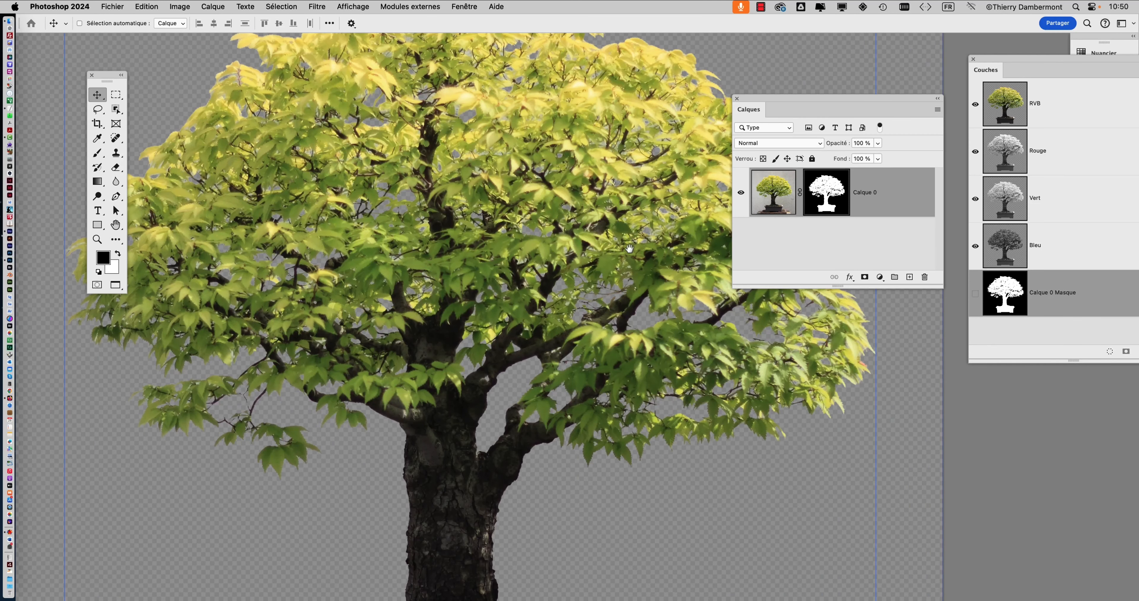
{"action": "left_click_drag", "start_coordinate": [632, 251], "coordinate": [505, 334]}
{"action": "double_click", "coordinate": [892, 200]}
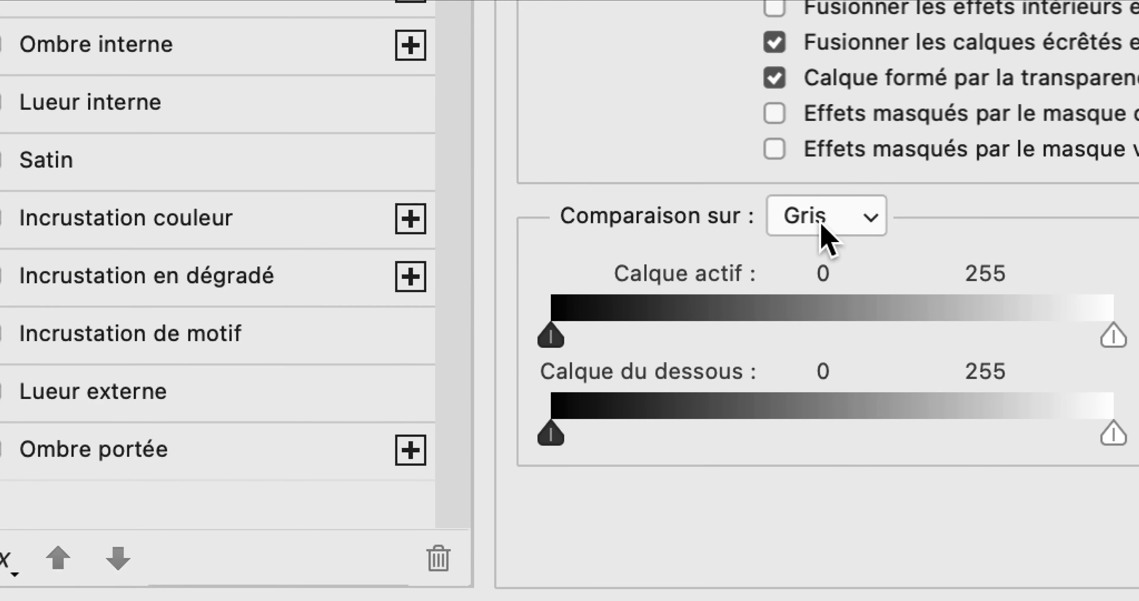
{"action": "left_click", "coordinate": [822, 237]}
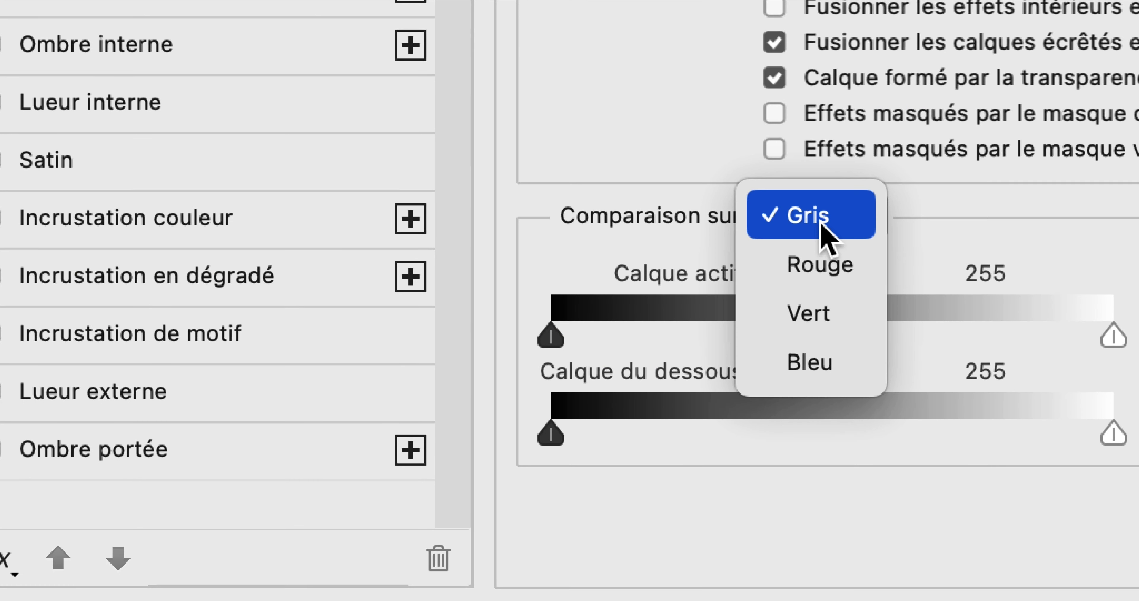
{"action": "left_click", "coordinate": [821, 360]}
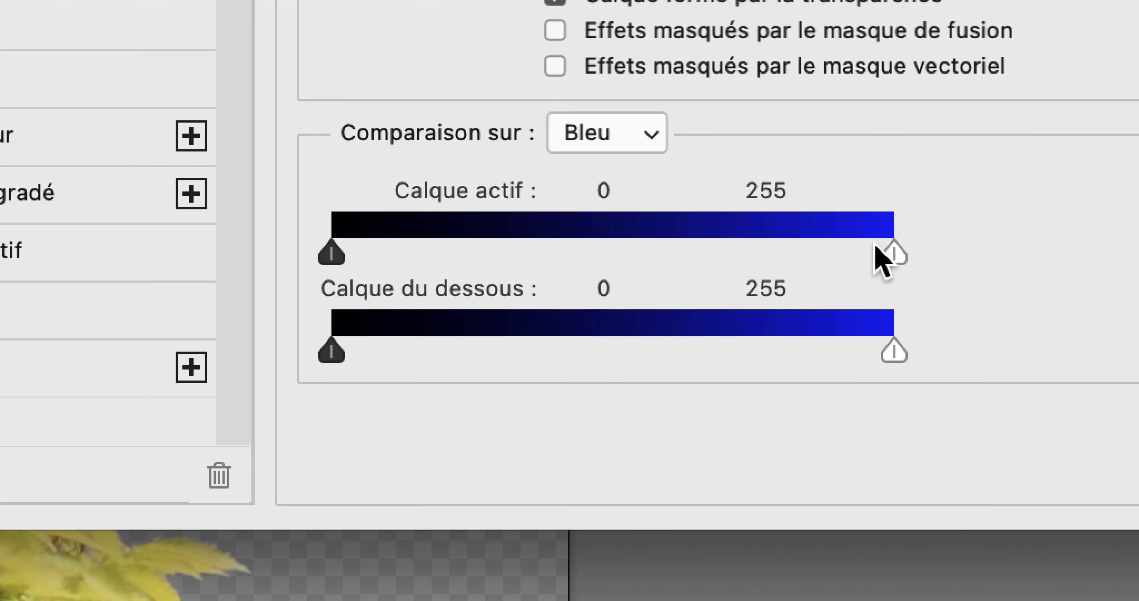
- Lower the white limit of Calque actif on the Bleu comparison to 59 and apply the layer style
{"action": "left_click_drag", "start_coordinate": [876, 247], "coordinate": [641, 241]}
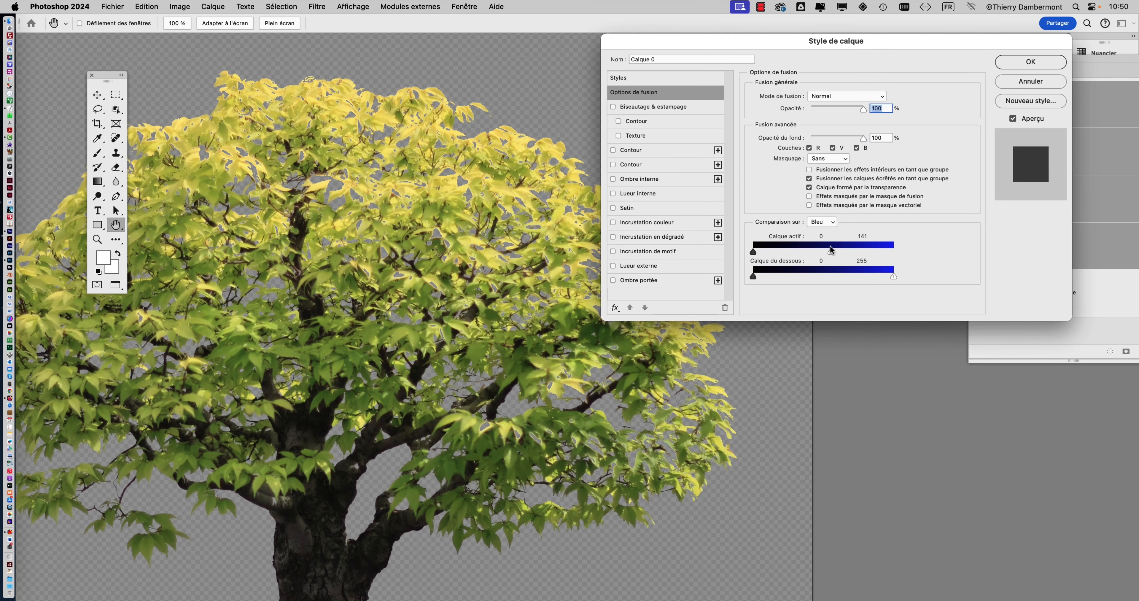
{"action": "left_click_drag", "start_coordinate": [828, 241], "coordinate": [689, 267]}
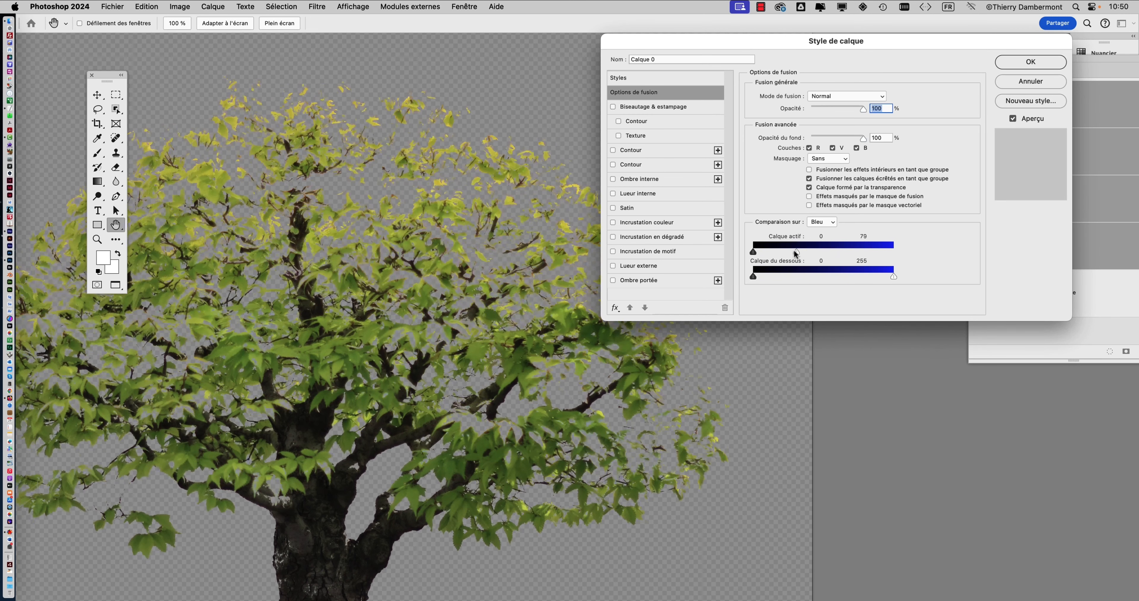
{"action": "left_click_drag", "start_coordinate": [795, 252], "coordinate": [899, 252]}
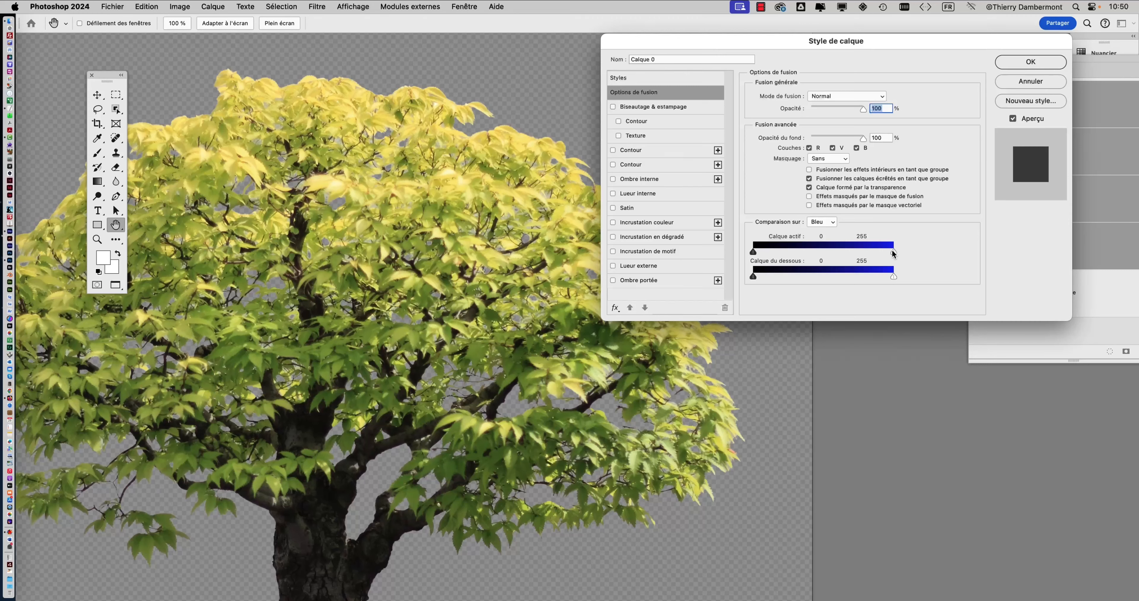
{"action": "left_click_drag", "start_coordinate": [895, 251], "coordinate": [787, 252]}
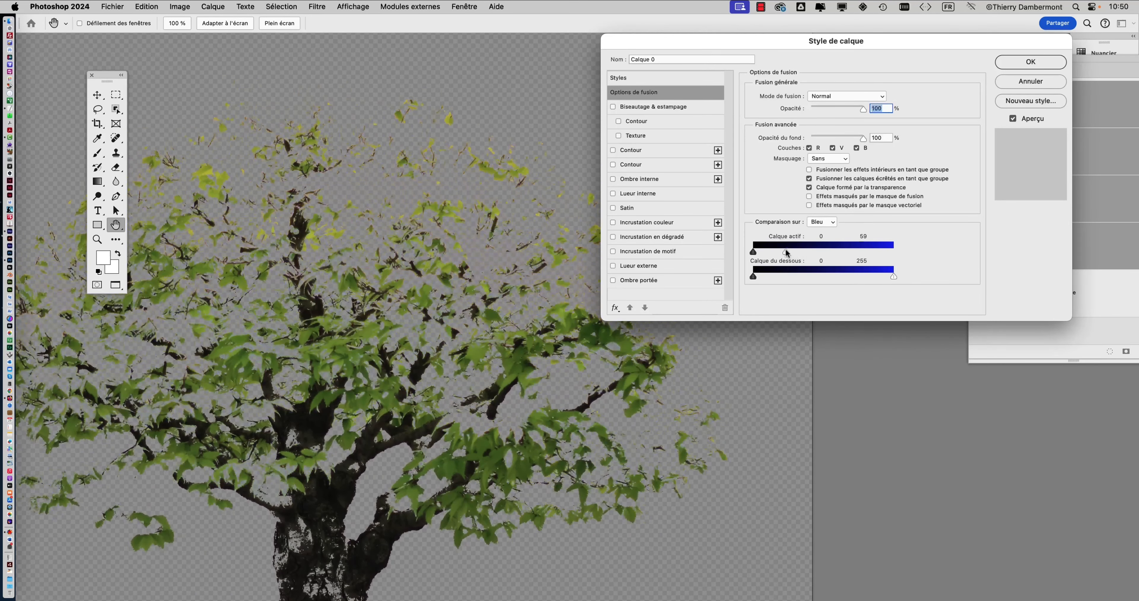
{"action": "left_click", "coordinate": [1017, 62]}
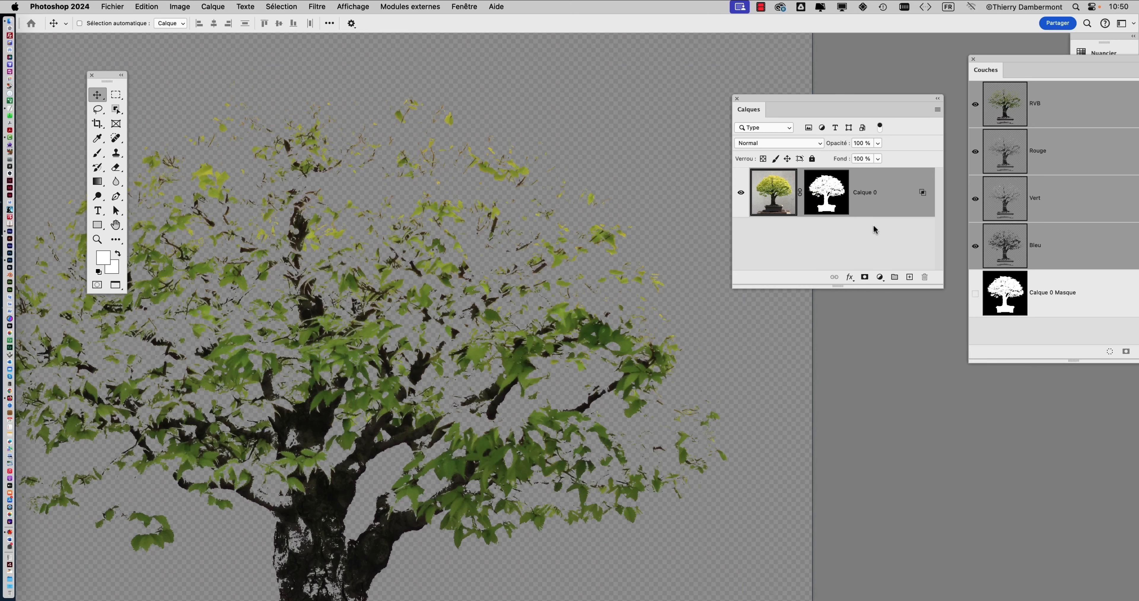
- Reopen the blending options of Calque 0, restore the white limit of Calque actif to 255 and apply it
{"action": "double_click", "coordinate": [903, 195]}
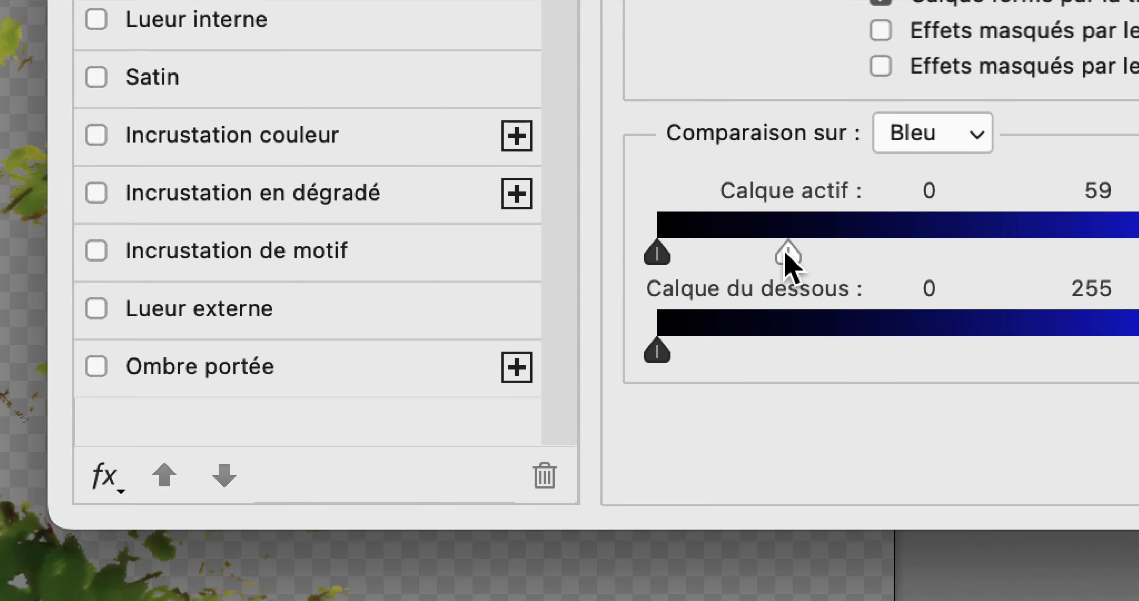
{"action": "left_click_drag", "start_coordinate": [784, 253], "coordinate": [1138, 247]}
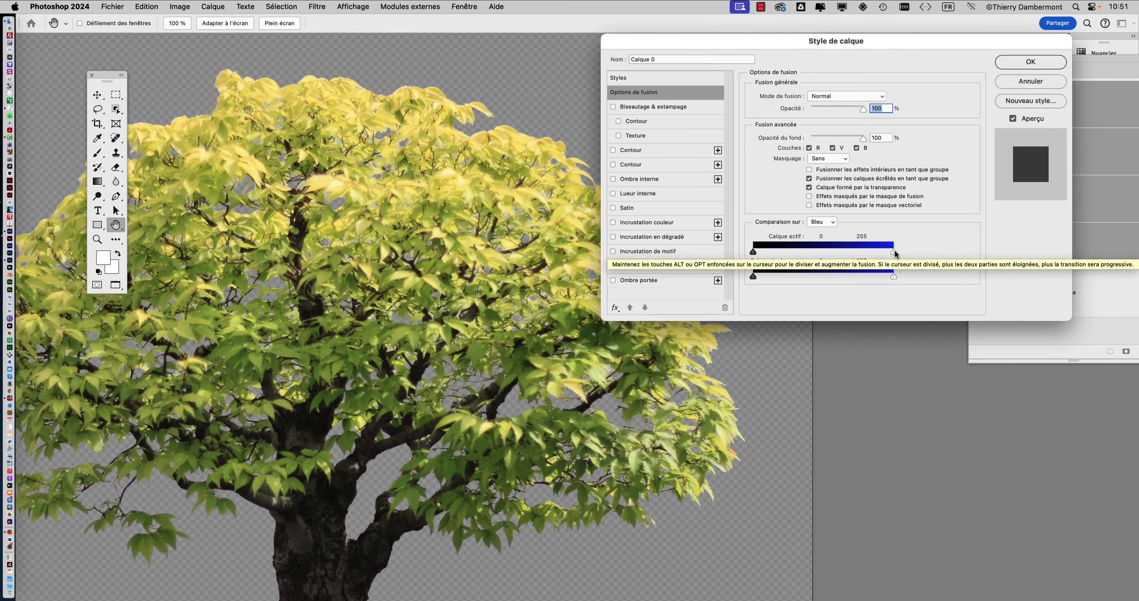
{"action": "left_click_drag", "start_coordinate": [863, 257], "coordinate": [894, 252]}
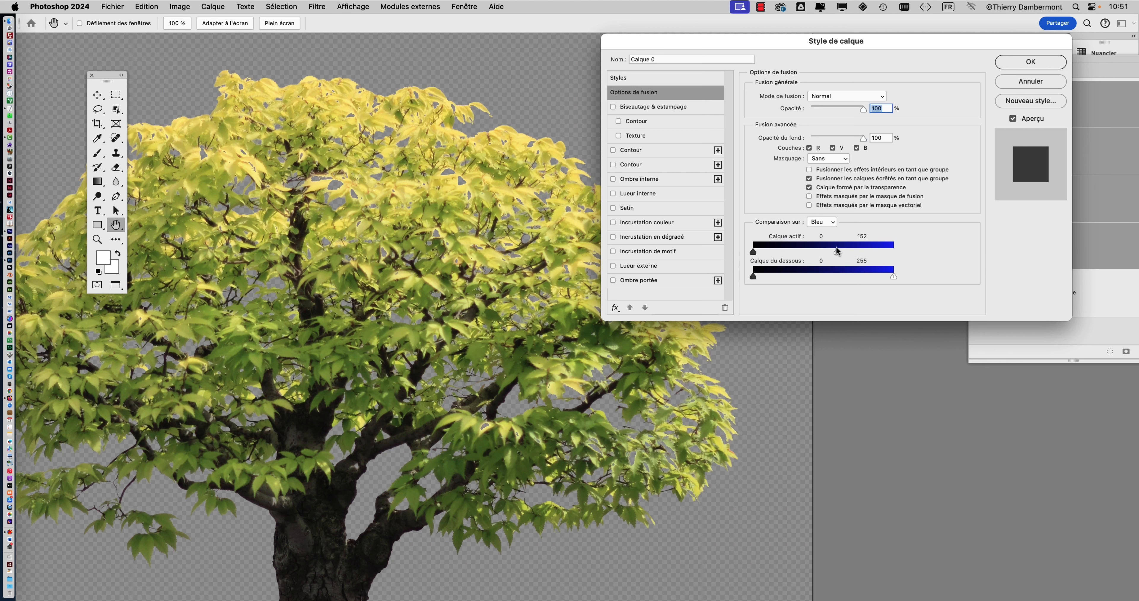
{"action": "left_click", "coordinate": [1040, 61]}
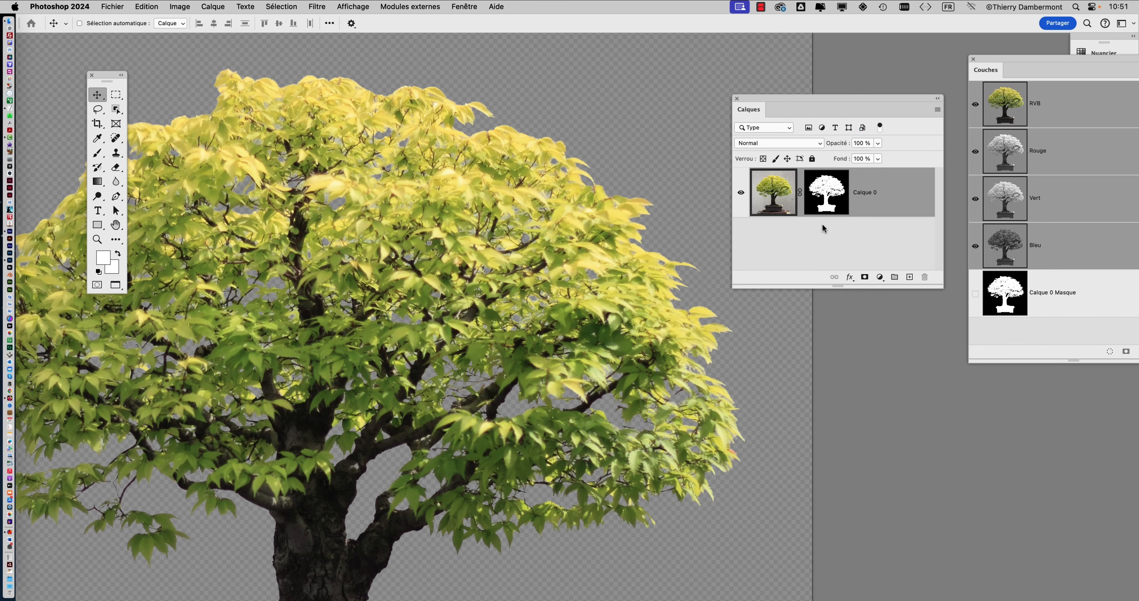
- Lengthen the Calques panel and bring the whole cut-out bonsai into view
{"action": "left_click_drag", "start_coordinate": [920, 288], "coordinate": [919, 323]}
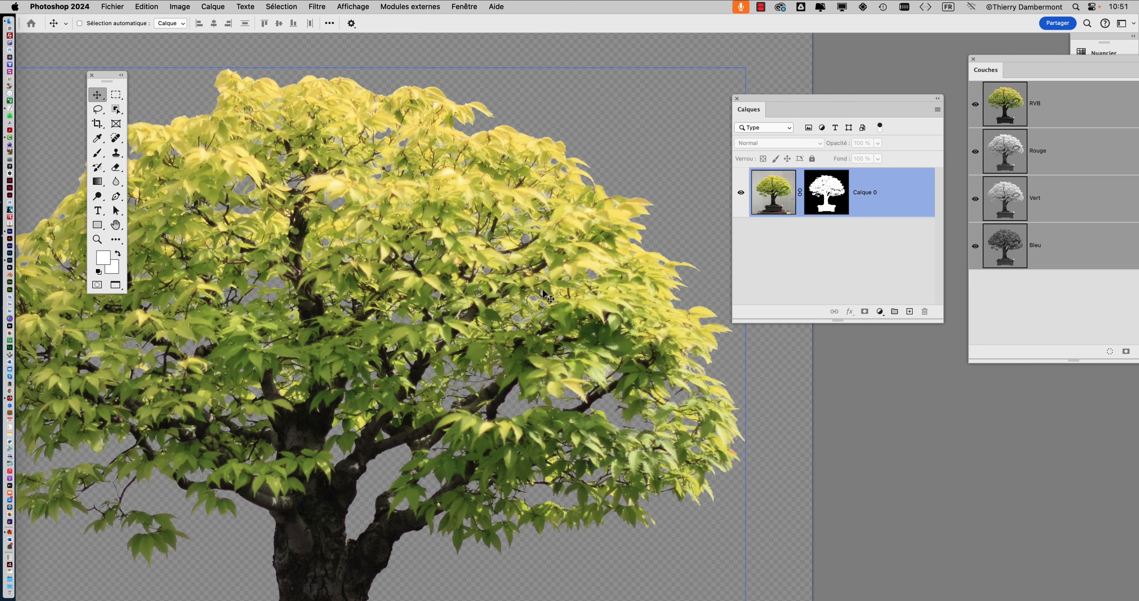
{"action": "scroll", "coordinate": [543, 295], "scroll_direction": "down", "scroll_amount": 3}
{"action": "scroll", "coordinate": [542, 297], "scroll_direction": "down", "scroll_amount": 3}
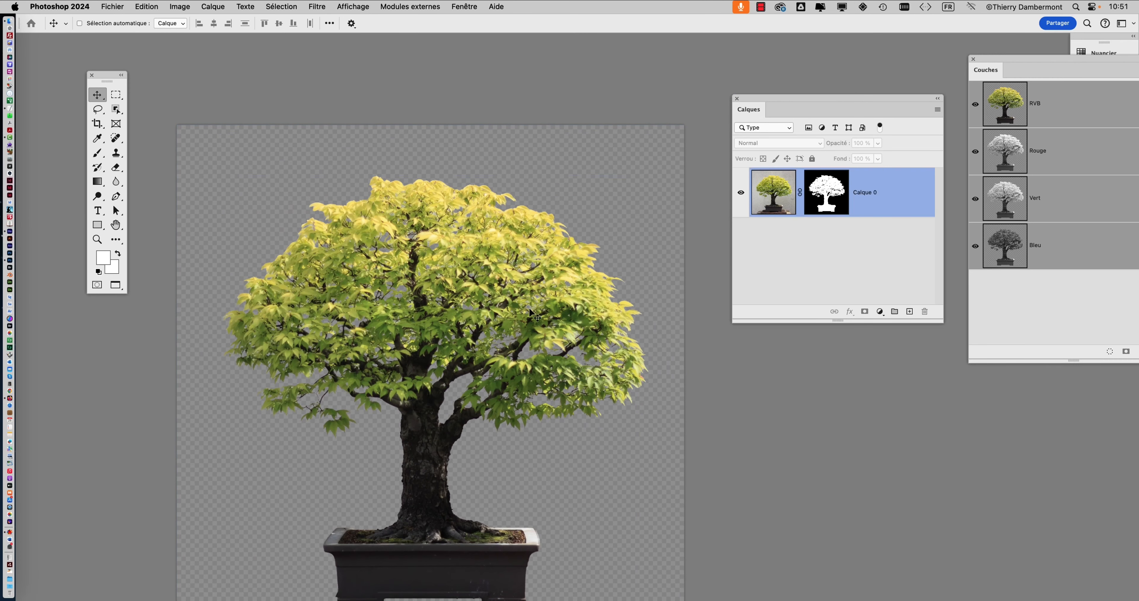
{"action": "scroll", "coordinate": [529, 312], "scroll_direction": "down", "scroll_amount": 1}
{"action": "scroll", "coordinate": [532, 316], "scroll_direction": "down", "scroll_amount": 2}
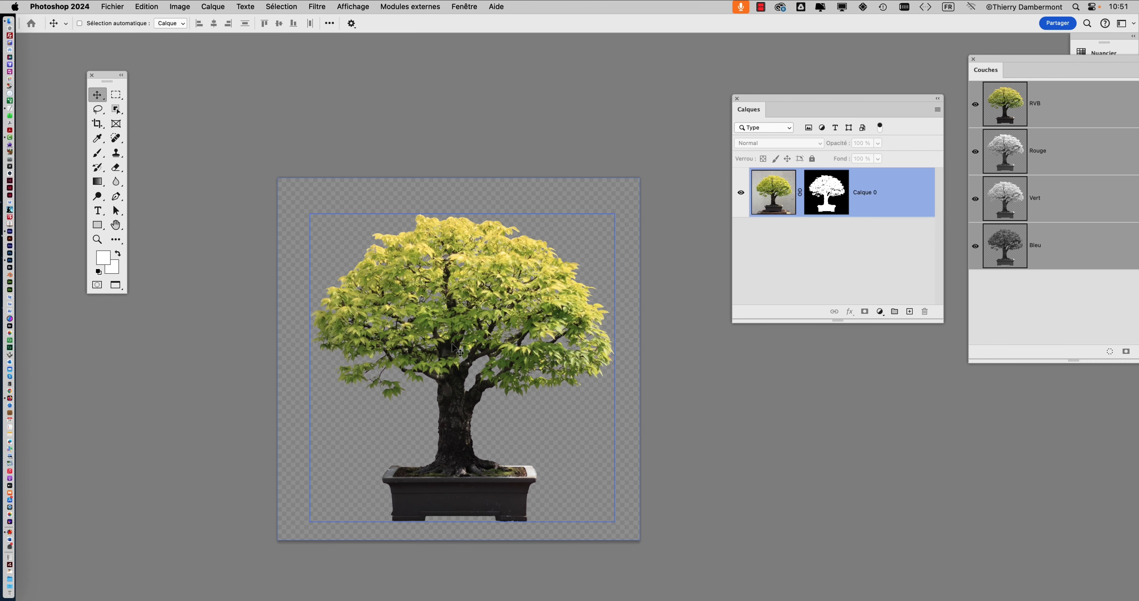
- Examine the masked edges up close around the trunk, the branches and the bright hole in the branch knot
{"action": "scroll", "coordinate": [449, 349], "scroll_direction": "up", "scroll_amount": 4}
{"action": "scroll", "coordinate": [381, 366], "scroll_direction": "up", "scroll_amount": 3}
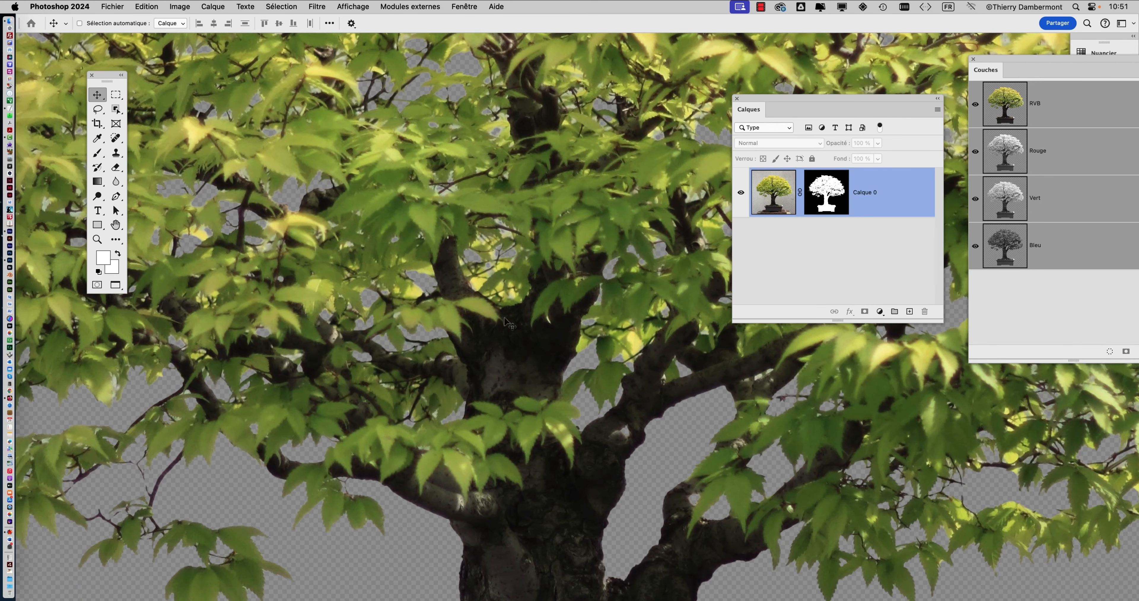
{"action": "scroll", "coordinate": [566, 446], "scroll_direction": "down", "scroll_amount": 3}
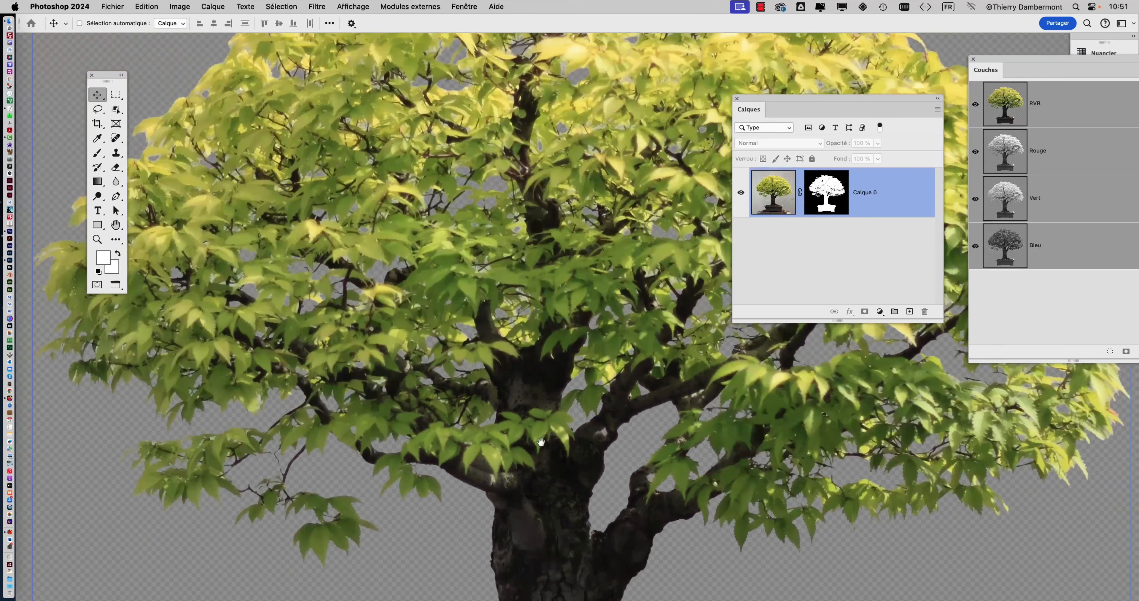
{"action": "left_click_drag", "start_coordinate": [581, 472], "coordinate": [575, 220]}
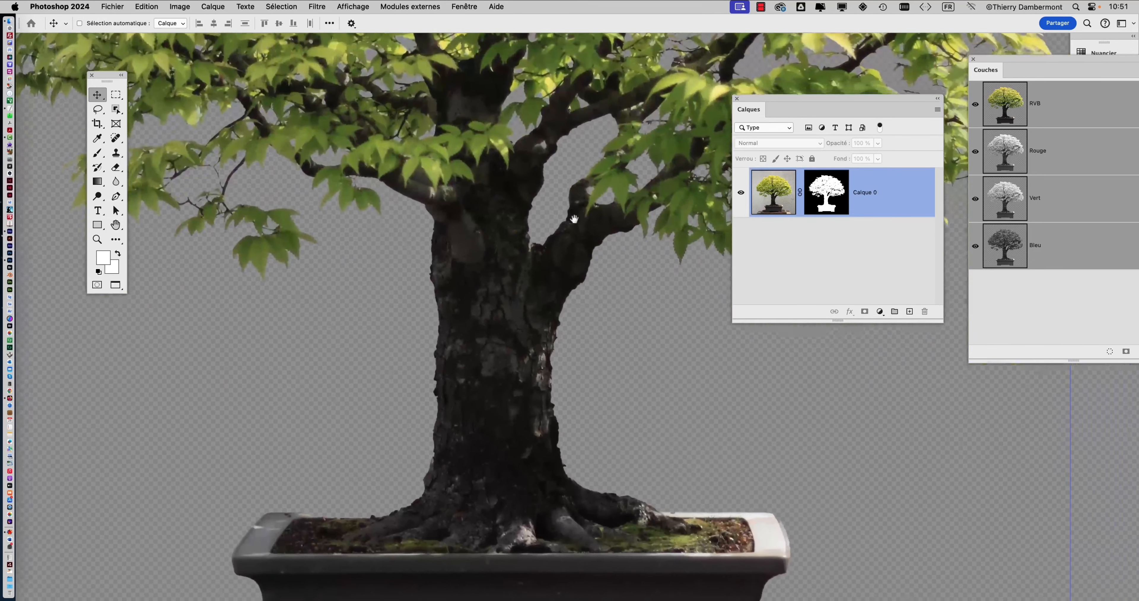
{"action": "scroll", "coordinate": [546, 150], "scroll_direction": "up", "scroll_amount": 3}
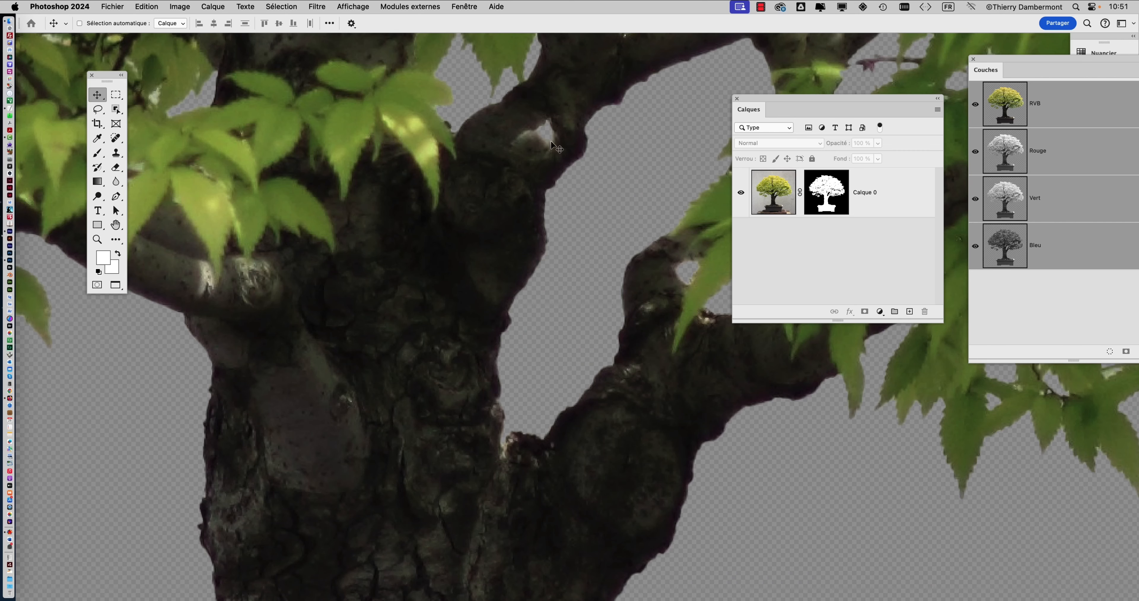
{"action": "left_click_drag", "start_coordinate": [554, 213], "coordinate": [461, 319]}
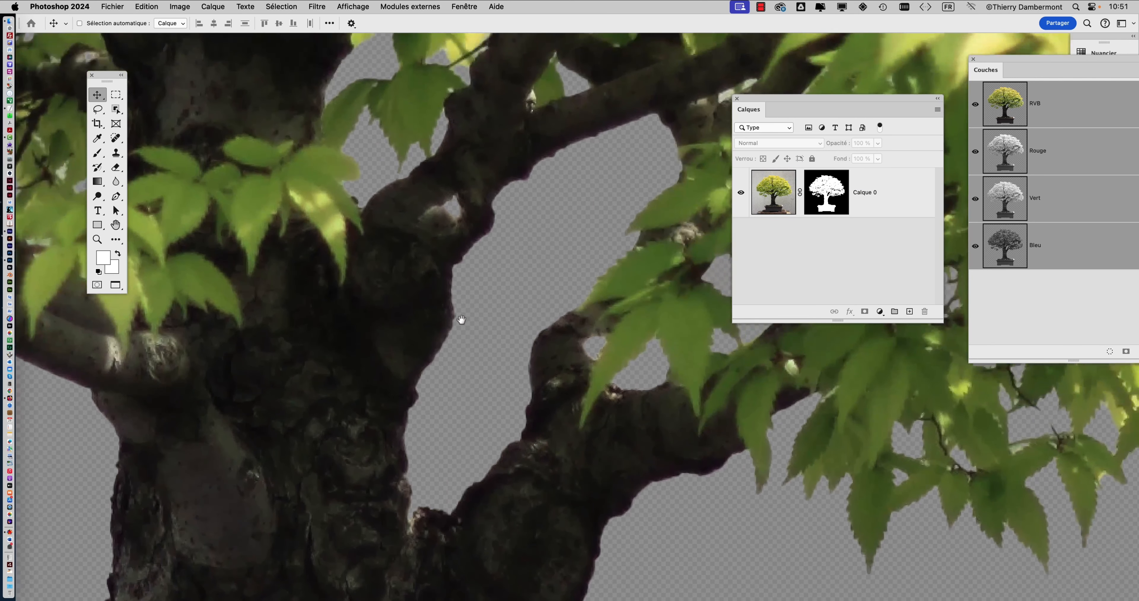
{"action": "left_click_drag", "start_coordinate": [588, 236], "coordinate": [633, 299]}
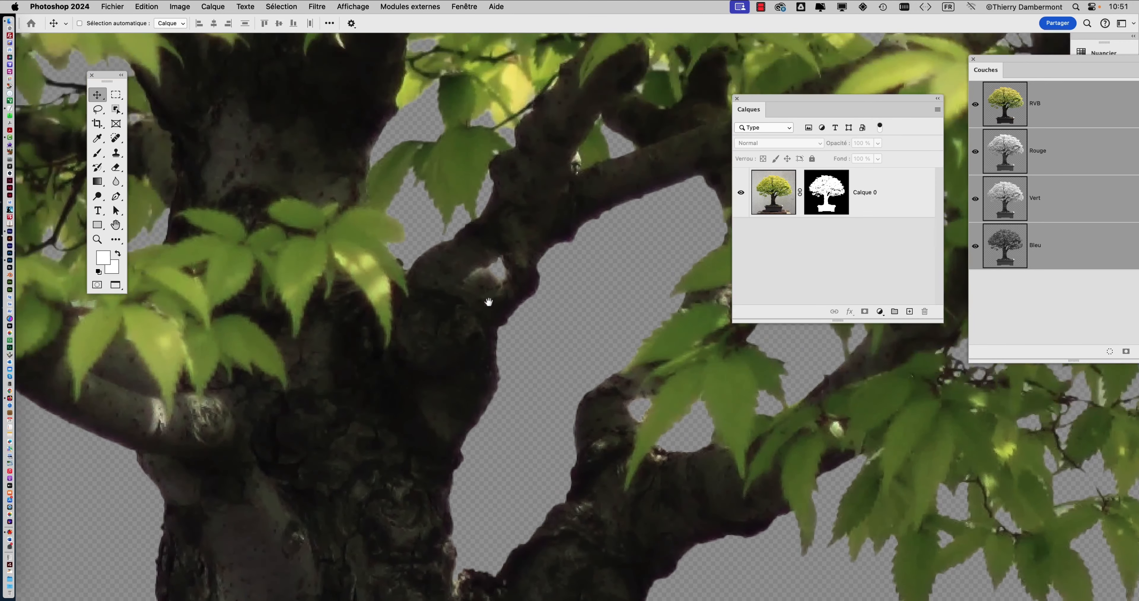
{"action": "scroll", "coordinate": [489, 302], "scroll_direction": "up", "scroll_amount": 8}
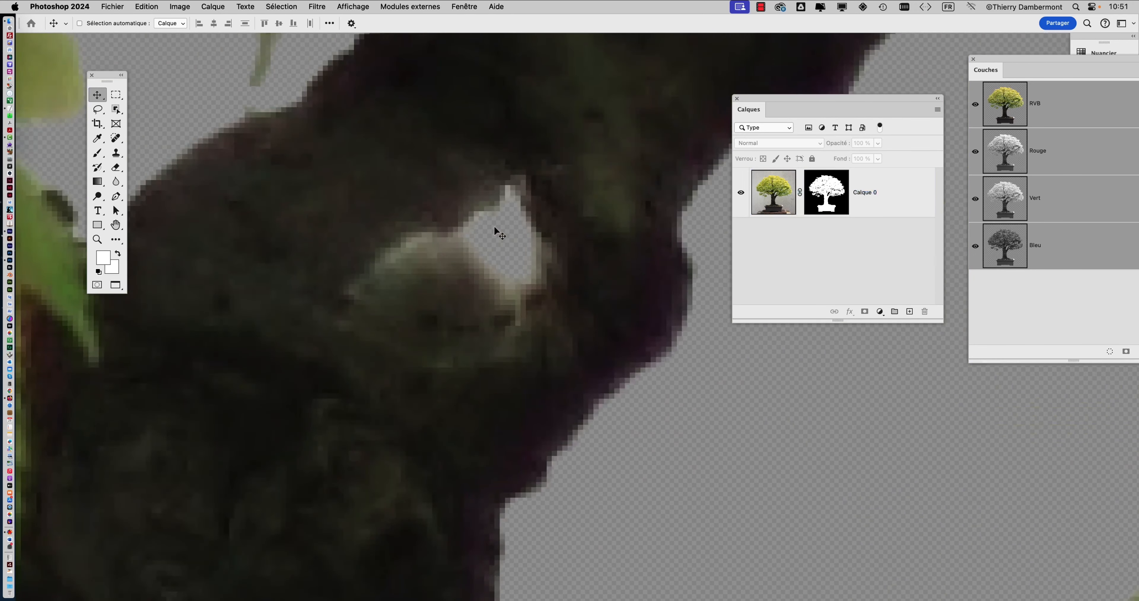
{"action": "scroll", "coordinate": [495, 228], "scroll_direction": "down", "scroll_amount": 8}
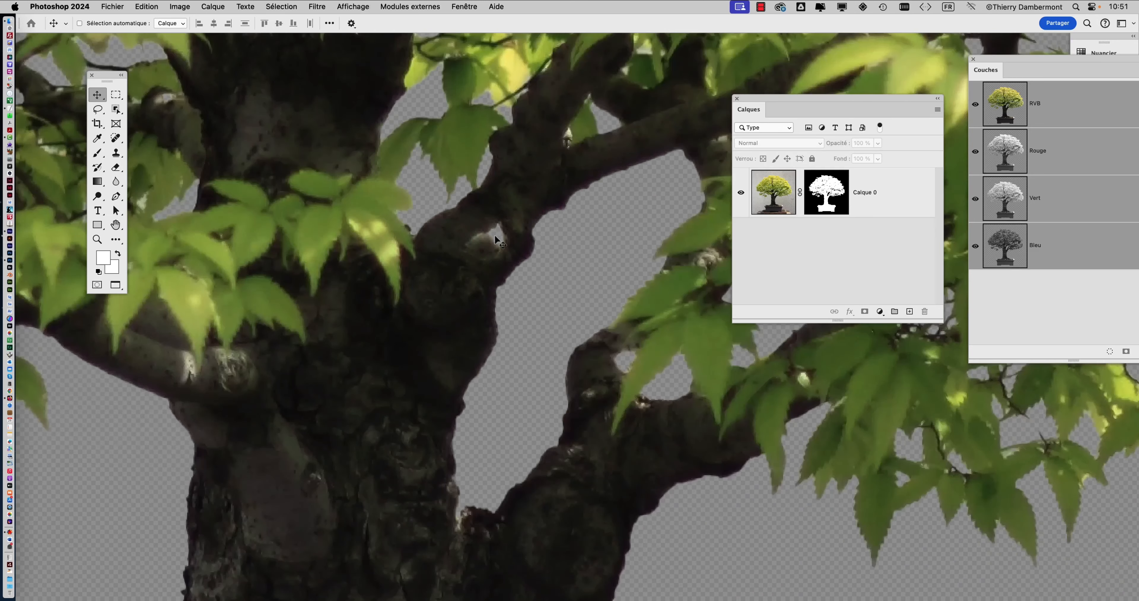
{"action": "scroll", "coordinate": [494, 236], "scroll_direction": "down", "scroll_amount": 2}
{"action": "left_click", "coordinate": [497, 244]}
{"action": "scroll", "coordinate": [497, 243], "scroll_direction": "up", "scroll_amount": 4}
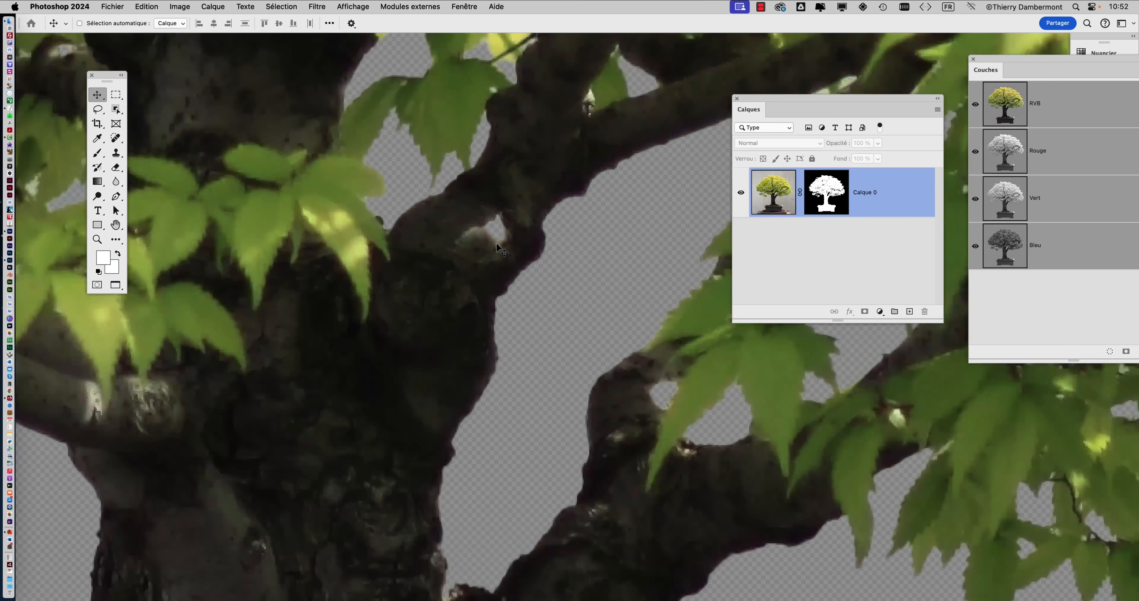
{"action": "scroll", "coordinate": [508, 261], "scroll_direction": "down", "scroll_amount": 4}
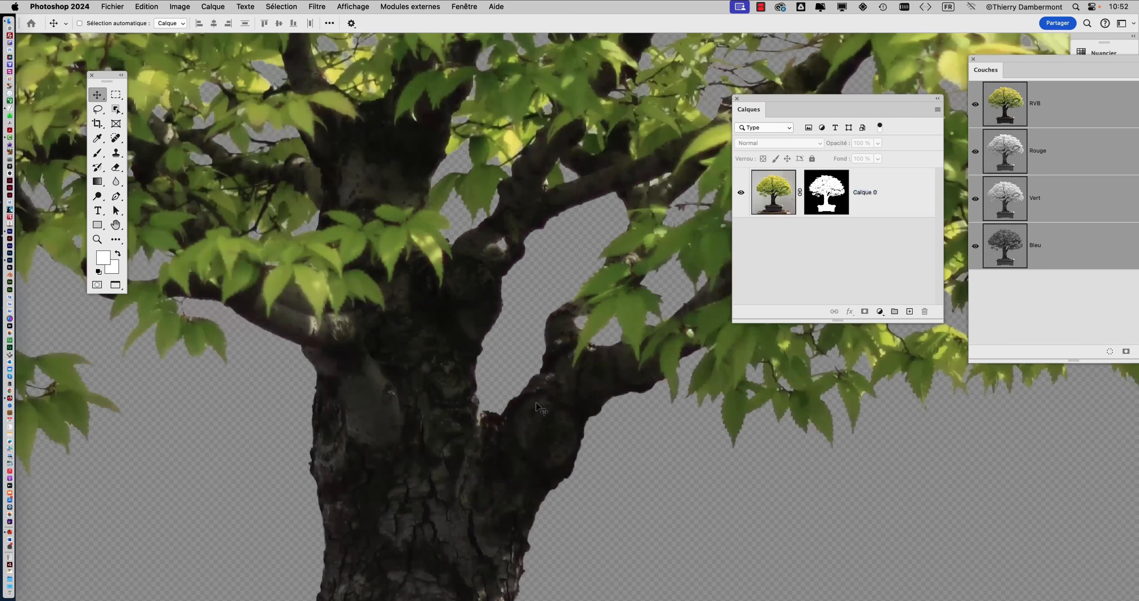
- Examine the cut-out edge at the base of the trunk and along the back rim of the pot
{"action": "left_click", "coordinate": [535, 407]}
{"action": "scroll", "coordinate": [515, 331], "scroll_direction": "down", "scroll_amount": 6}
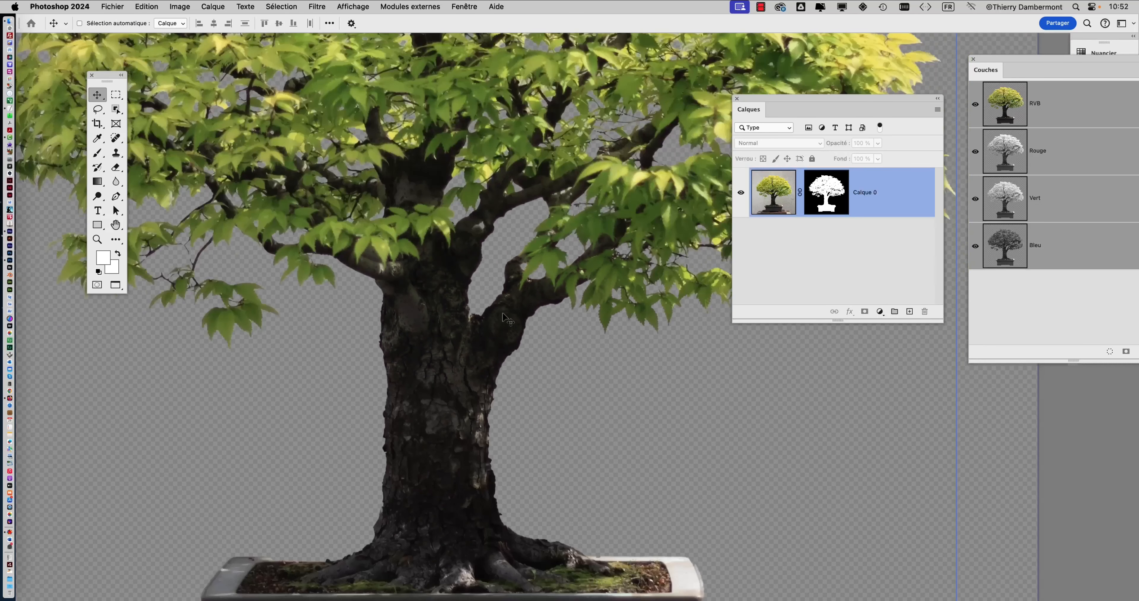
{"action": "scroll", "coordinate": [392, 322], "scroll_direction": "down", "scroll_amount": 1}
{"action": "left_click_drag", "start_coordinate": [427, 394], "coordinate": [462, 260]}
{"action": "scroll", "coordinate": [345, 417], "scroll_direction": "up", "scroll_amount": 4}
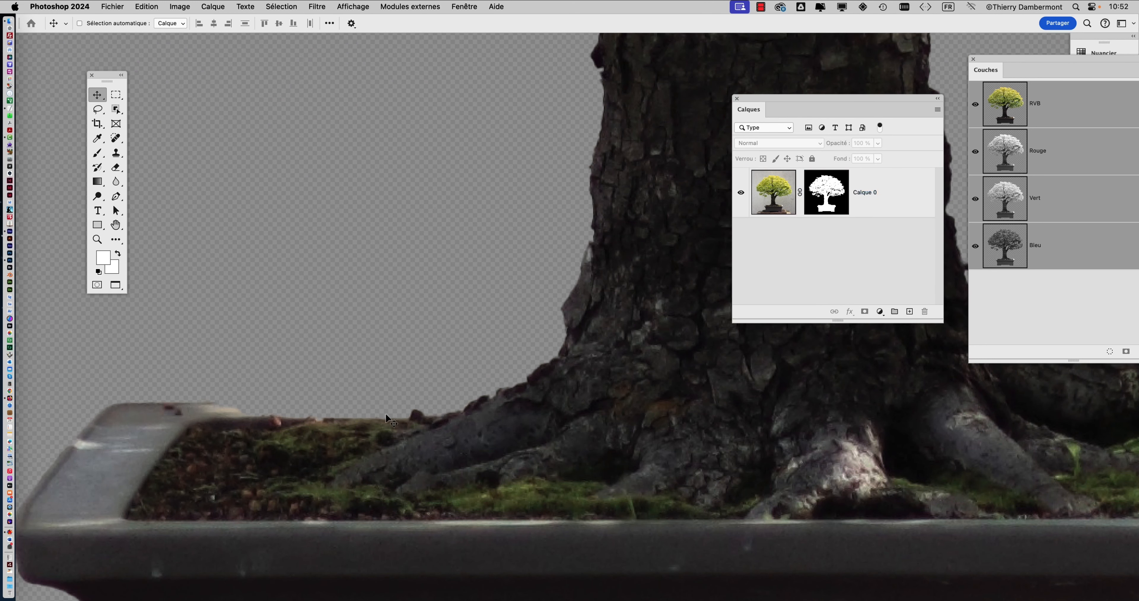
{"action": "scroll", "coordinate": [345, 420], "scroll_direction": "down", "scroll_amount": 2}
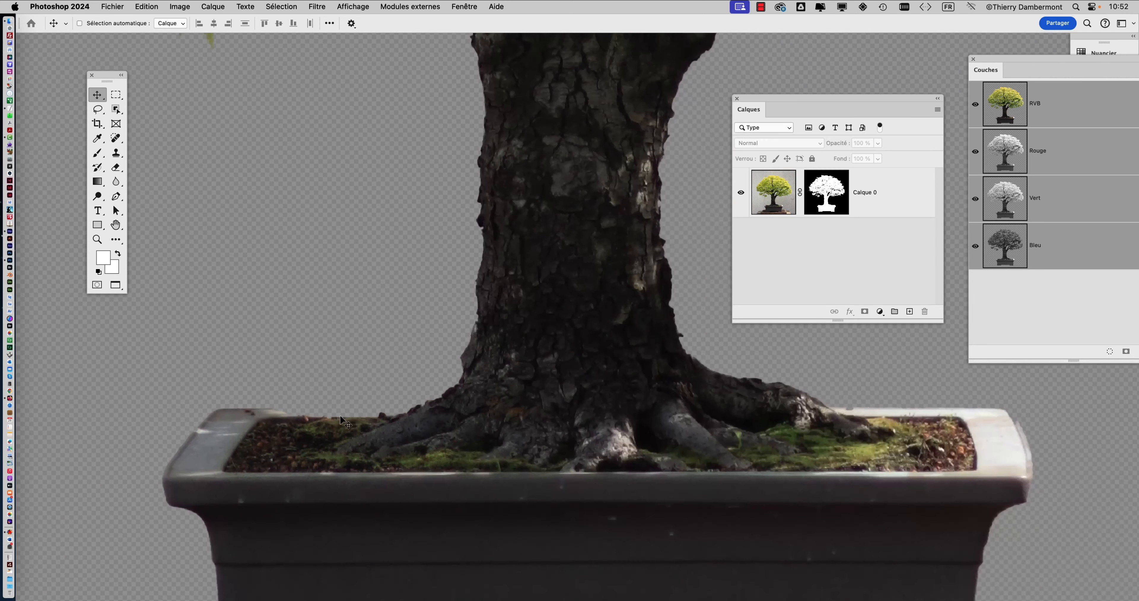
{"action": "scroll", "coordinate": [345, 421], "scroll_direction": "down", "scroll_amount": 2}
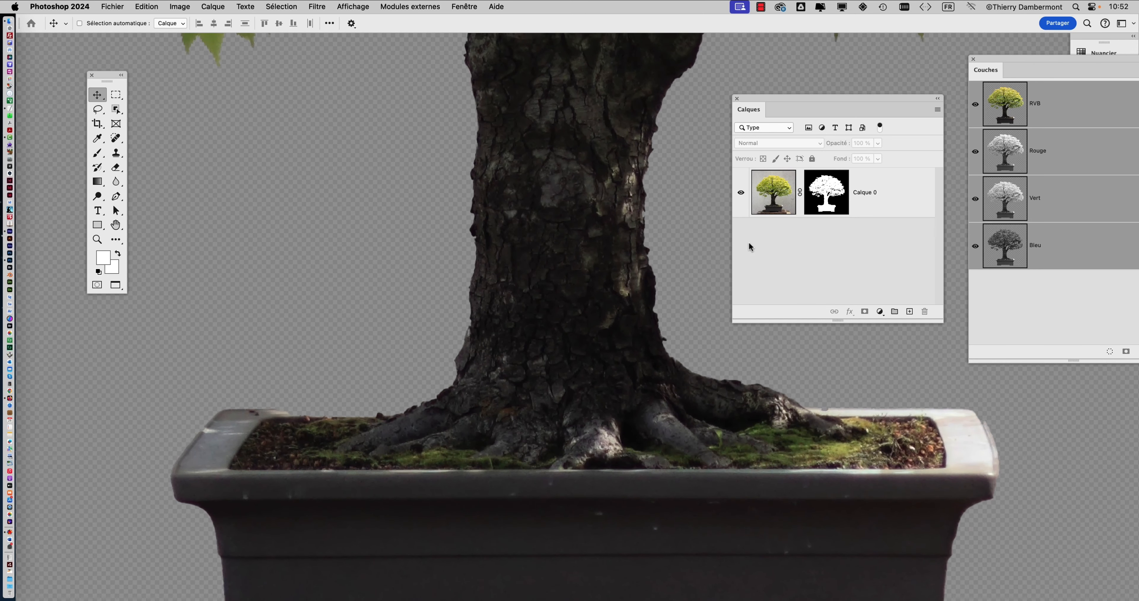
- Disable the layer mask of Calque 0 to compare the pot's rim with the original photo
{"action": "left_click", "coordinate": [819, 203]}
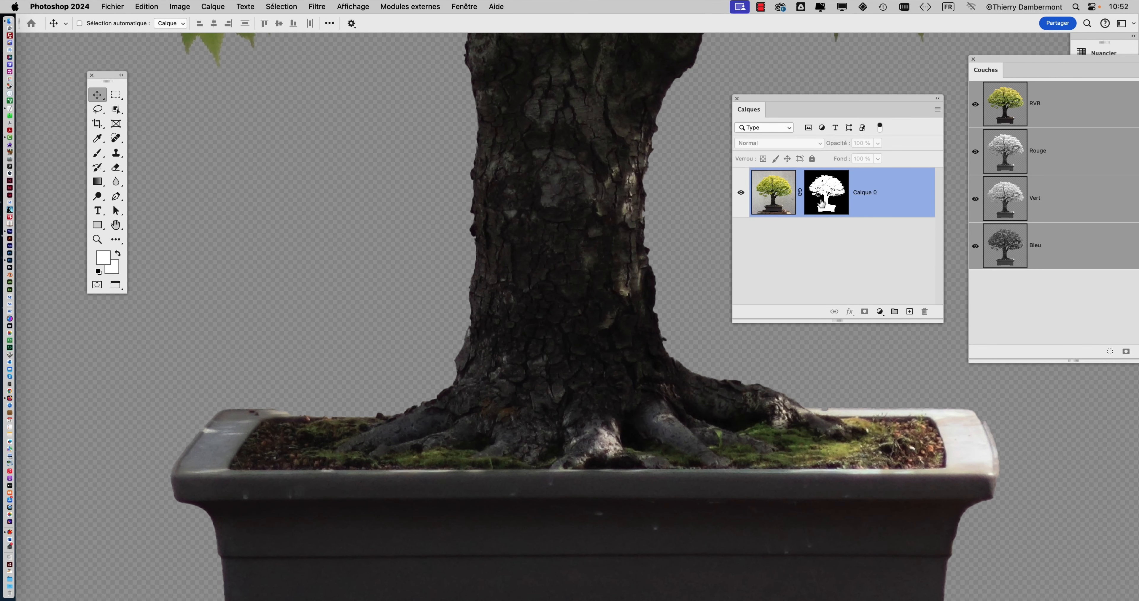
{"action": "left_click", "coordinate": [821, 204], "text": "shift"}
{"action": "scroll", "coordinate": [307, 417], "scroll_direction": "up", "scroll_amount": 3}
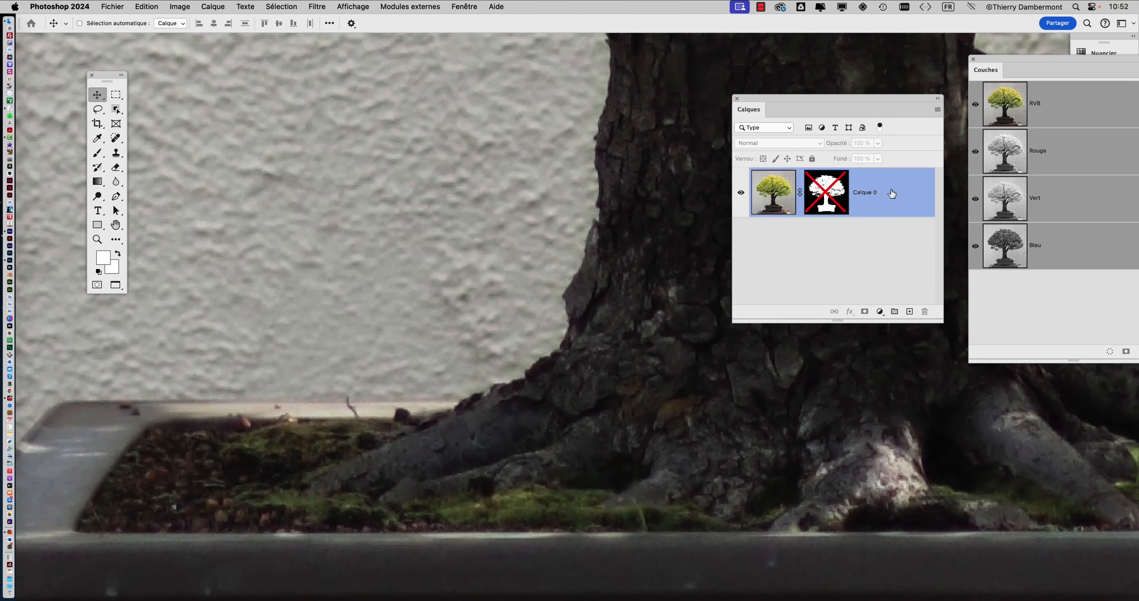
- Re-enable the layer mask of Calque 0, compare the pot with and without it, and deselect the layer
{"action": "left_click", "coordinate": [829, 196], "text": "shift"}
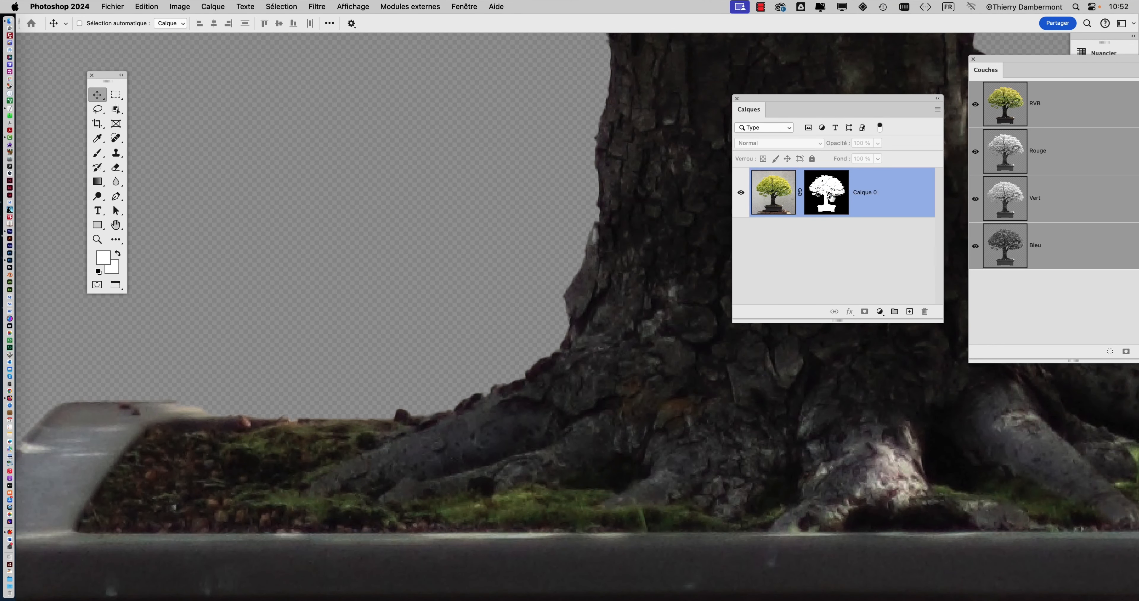
{"action": "left_click", "coordinate": [830, 198], "text": "shift"}
{"action": "left_click", "coordinate": [831, 197], "text": "shift"}
{"action": "left_click", "coordinate": [760, 235]}
{"action": "scroll", "coordinate": [533, 343], "scroll_direction": "down", "scroll_amount": 3}
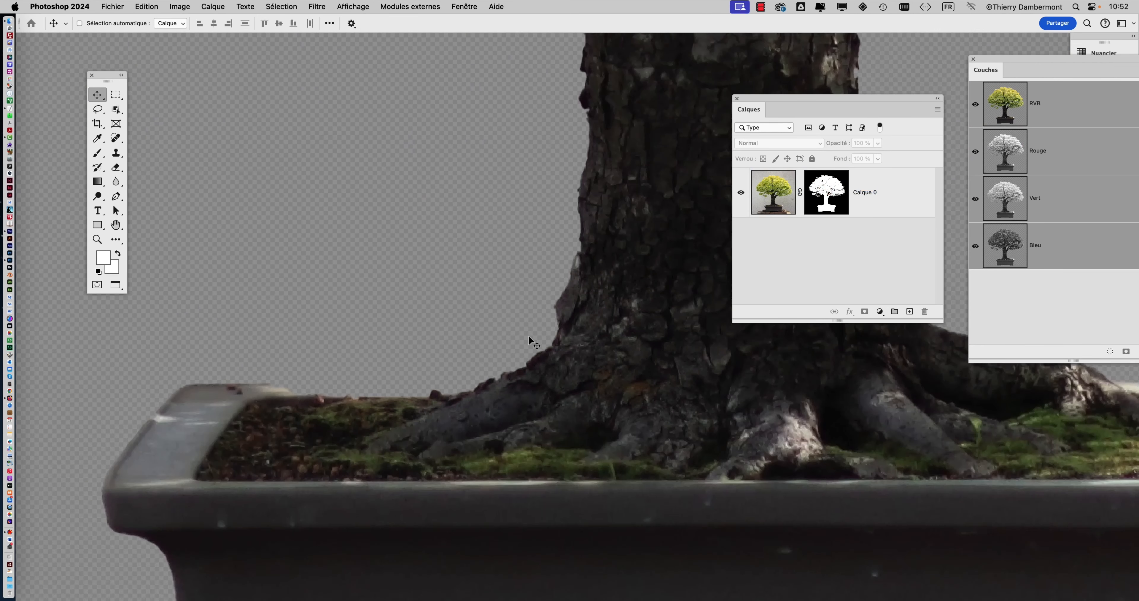
{"action": "scroll", "coordinate": [534, 343], "scroll_direction": "down", "scroll_amount": 2}
- Save the document as Japanese_Zelkova-01.psd in Photoshop format in the jpg folder, with maximised compatibility
{"action": "left_click", "coordinate": [102, 6]}
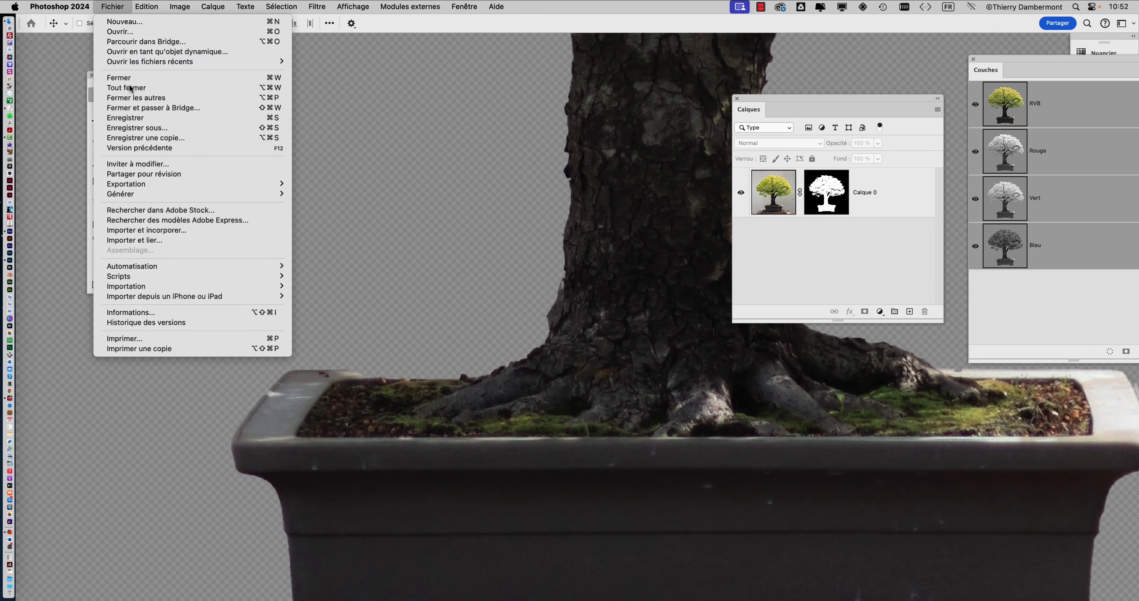
{"action": "left_click", "coordinate": [137, 128]}
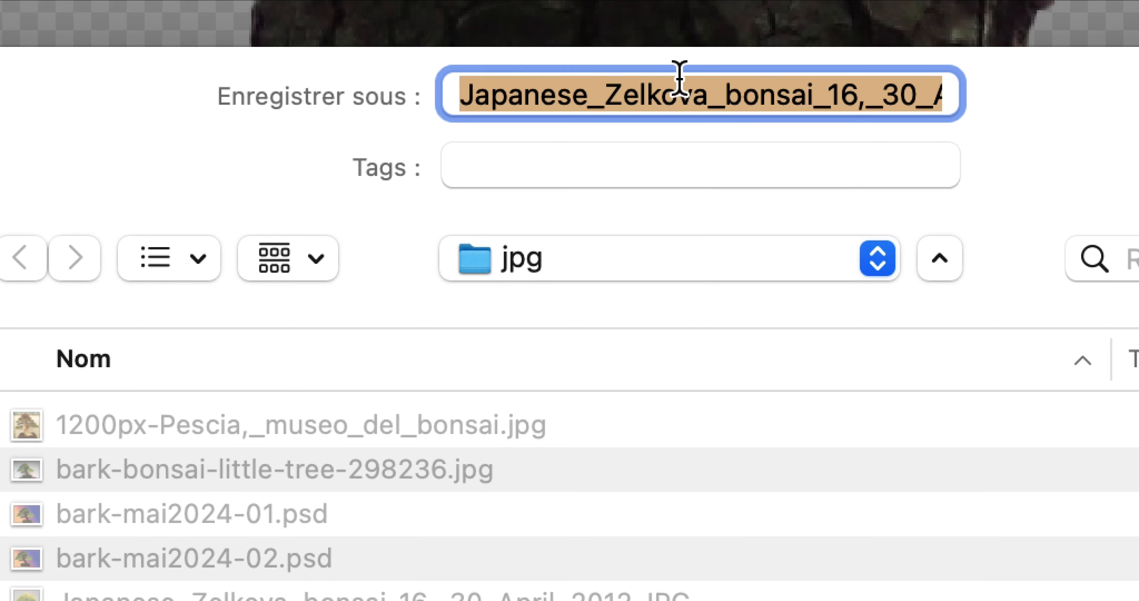
{"action": "left_click", "coordinate": [679, 83]}
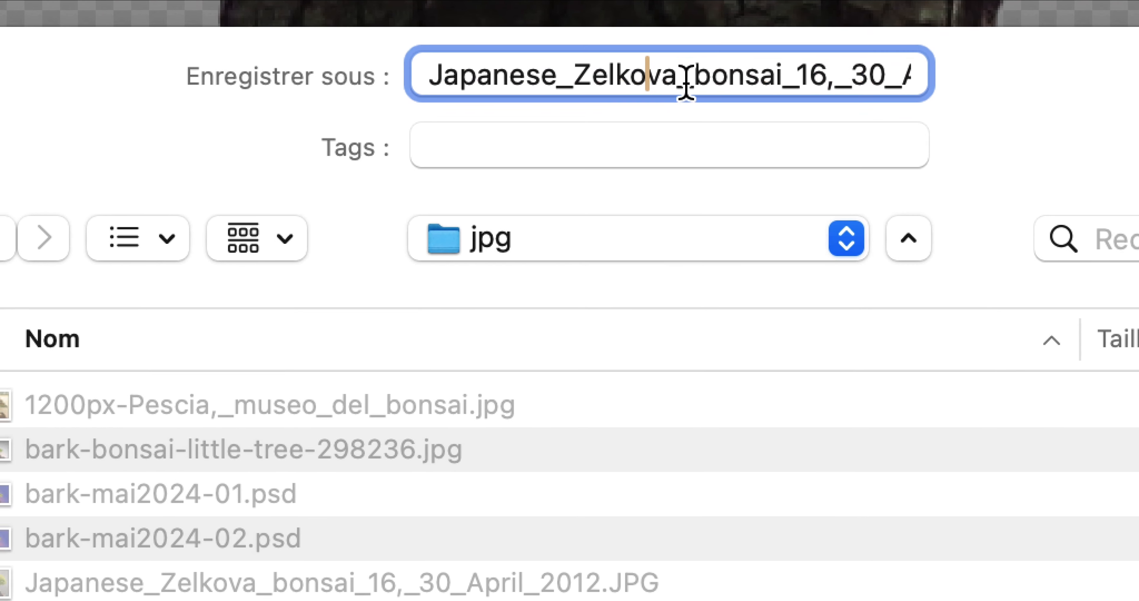
{"action": "left_click_drag", "start_coordinate": [574, 75], "coordinate": [835, 76]}
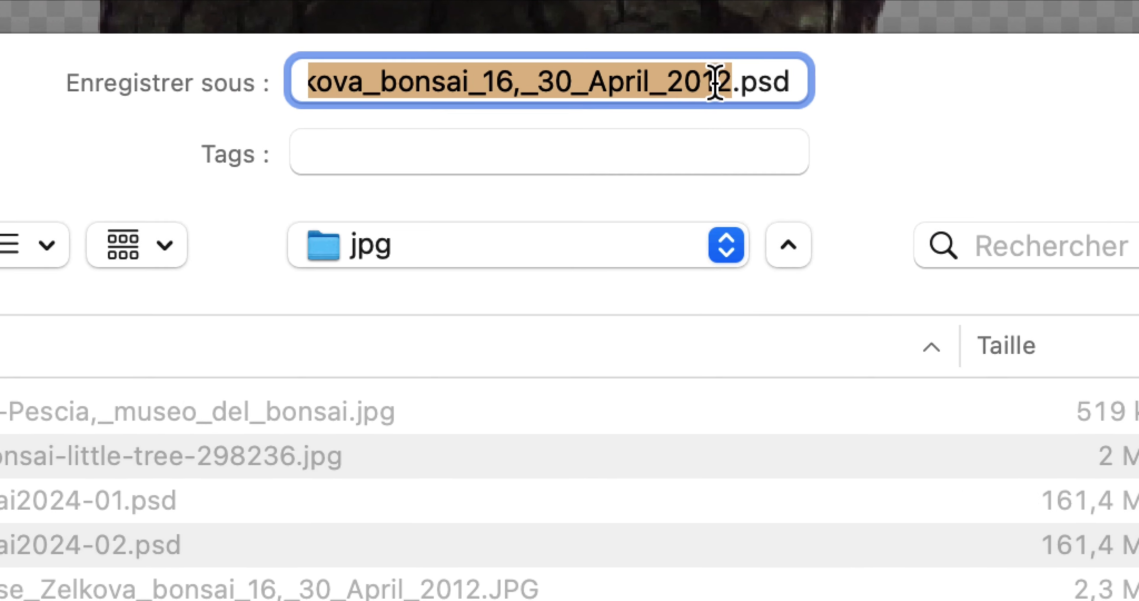
{"action": "left_click_drag", "start_coordinate": [715, 82], "coordinate": [999, 82]}
{"action": "left_click", "coordinate": [336, 82]}
{"action": "left_click", "coordinate": [382, 82]}
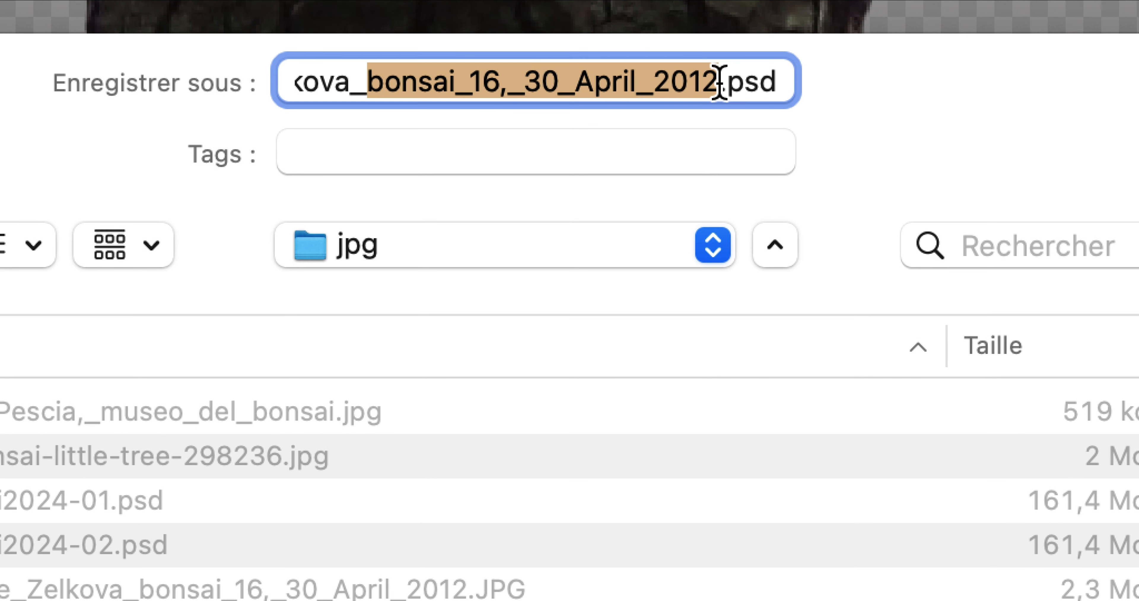
{"action": "key", "text": "BackSpace"}
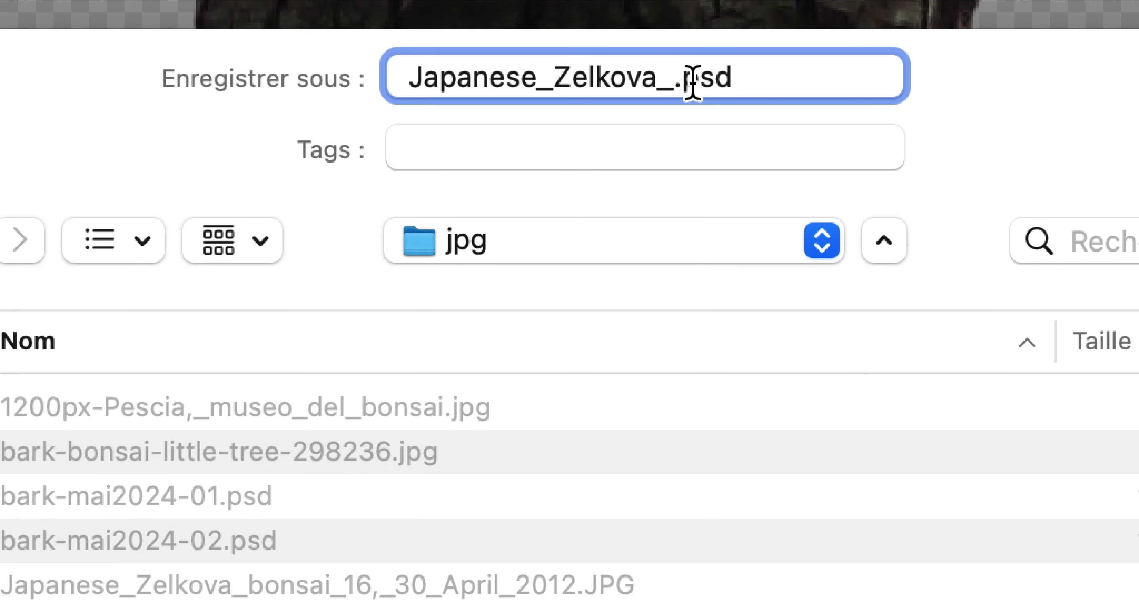
{"action": "key", "text": "BackSpace"}
{"action": "type", "text": "-01"}
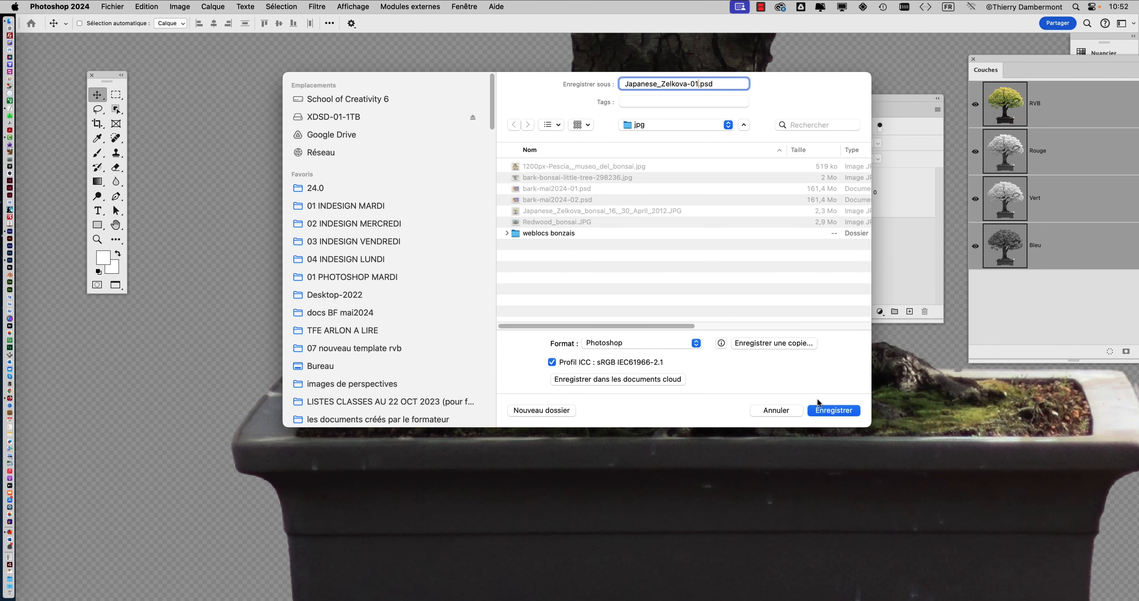
{"action": "left_click", "coordinate": [831, 410]}
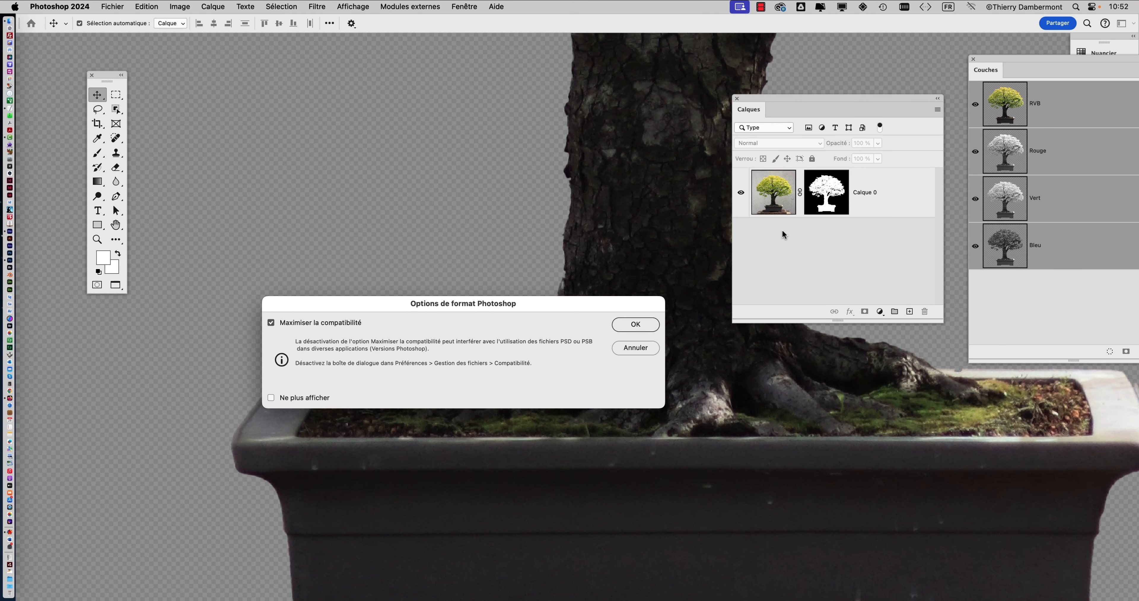
{"action": "left_click", "coordinate": [645, 323]}
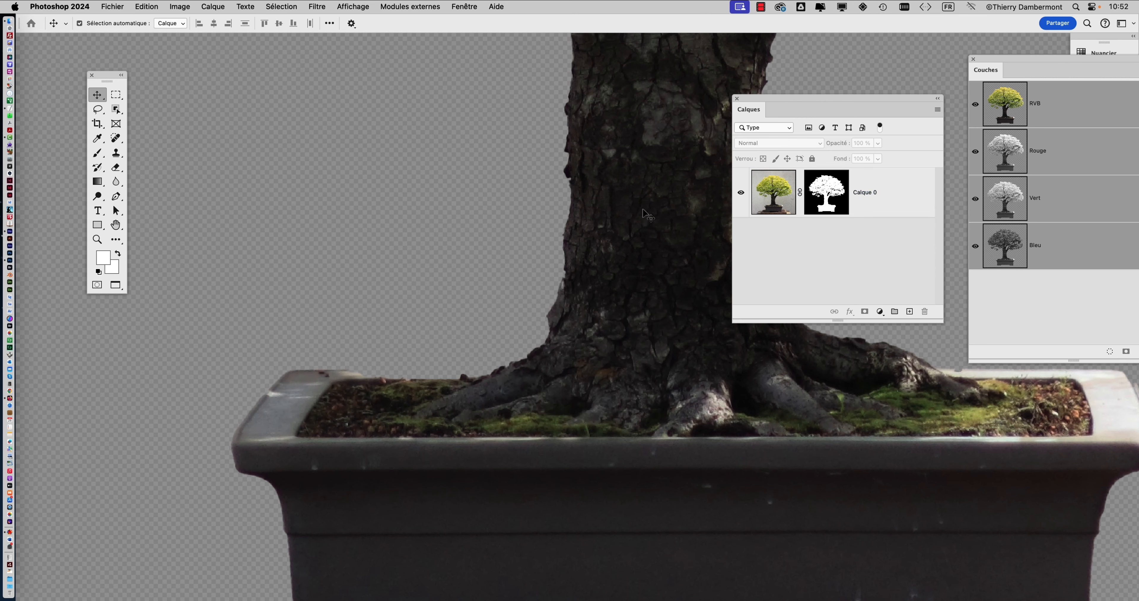
- Bring the cut-out pot fully into view and move the Calques panel clear of its rim
{"action": "scroll", "coordinate": [561, 311], "scroll_direction": "down", "scroll_amount": 3}
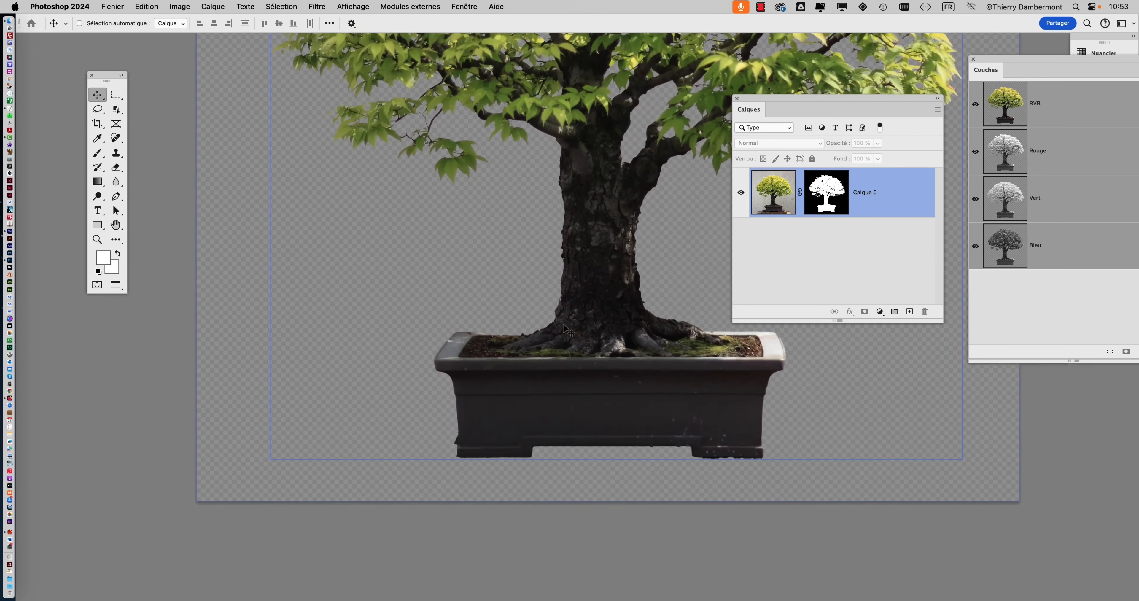
{"action": "scroll", "coordinate": [563, 329], "scroll_direction": "up", "scroll_amount": 3}
{"action": "left_click_drag", "start_coordinate": [564, 312], "coordinate": [420, 287]}
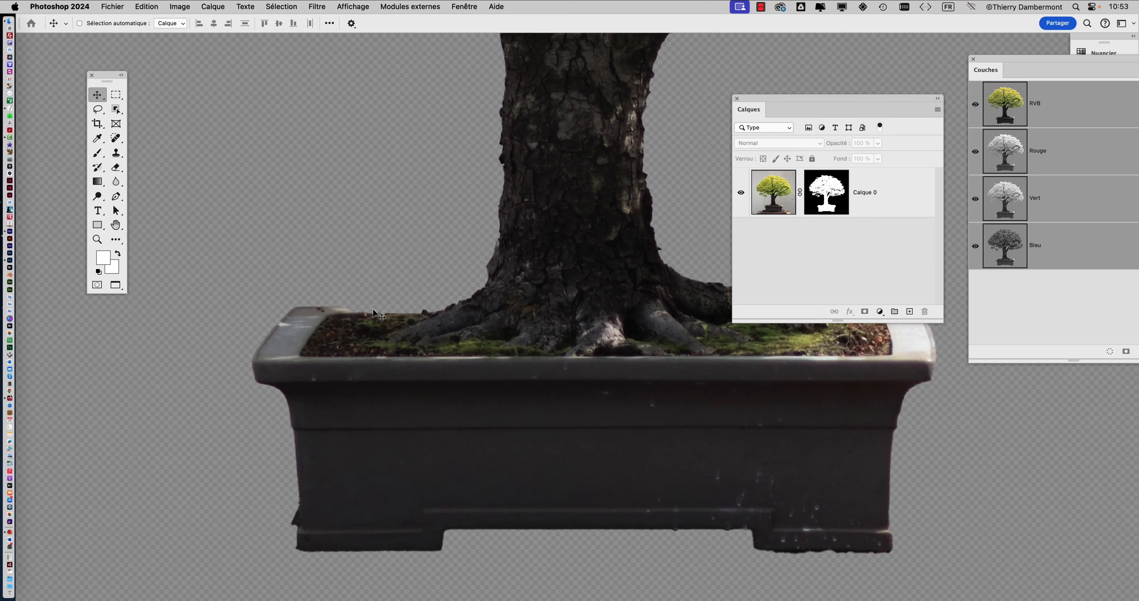
{"action": "left_click", "coordinate": [782, 214]}
{"action": "left_click_drag", "start_coordinate": [517, 230], "coordinate": [432, 221]}
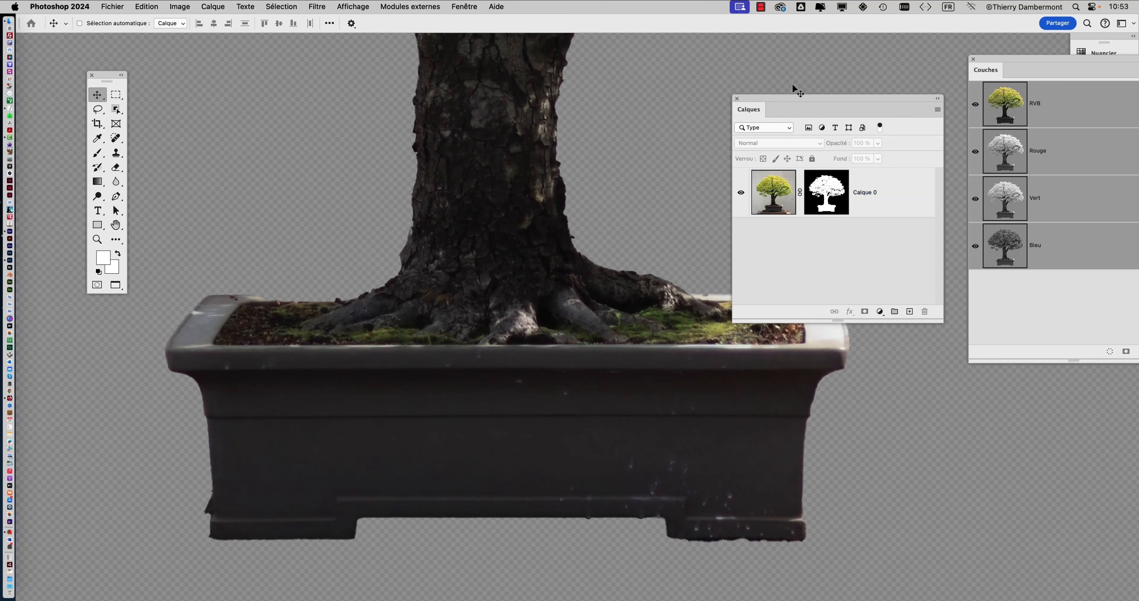
{"action": "left_click_drag", "start_coordinate": [780, 98], "coordinate": [756, 49]}
- Select the layer mask of Calque 0 and add a new empty layer beneath Calque 0
{"action": "left_click", "coordinate": [806, 147]}
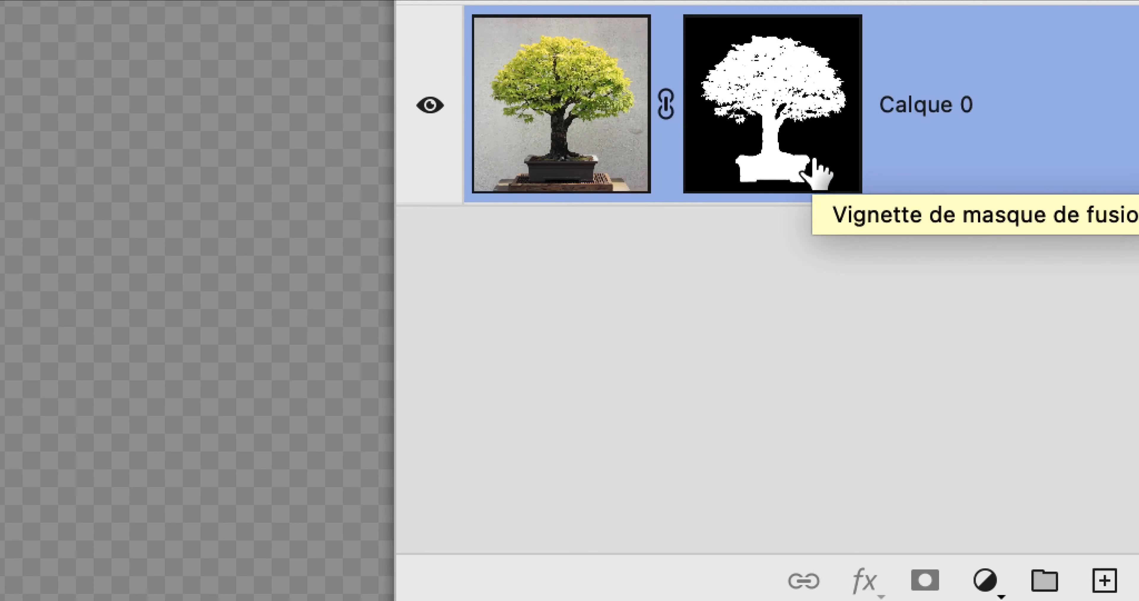
{"action": "left_click", "coordinate": [813, 163]}
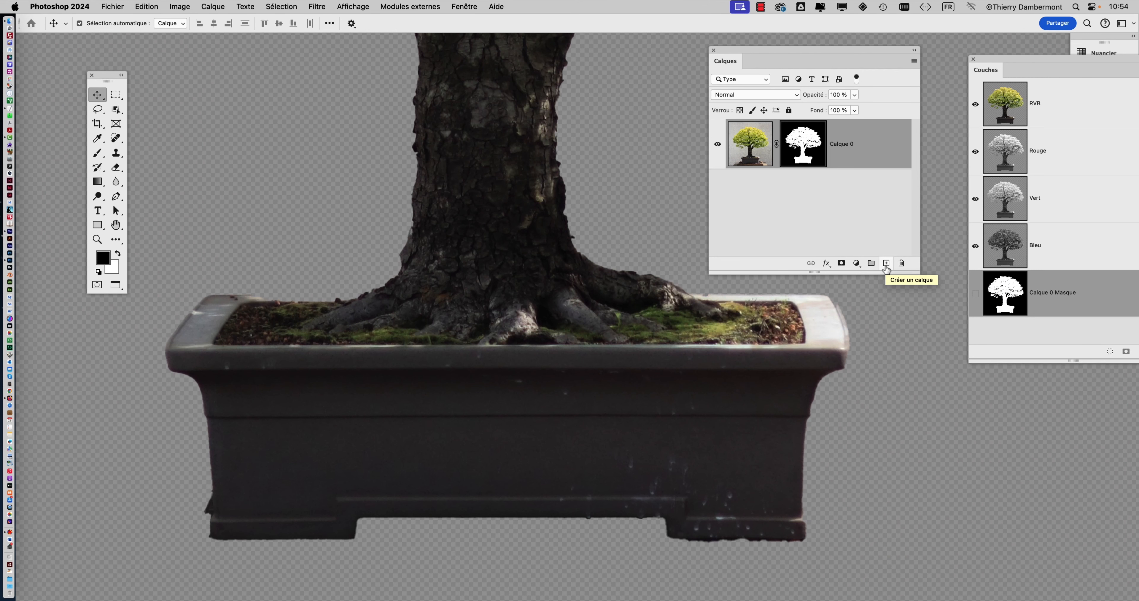
{"action": "left_click", "coordinate": [885, 263]}
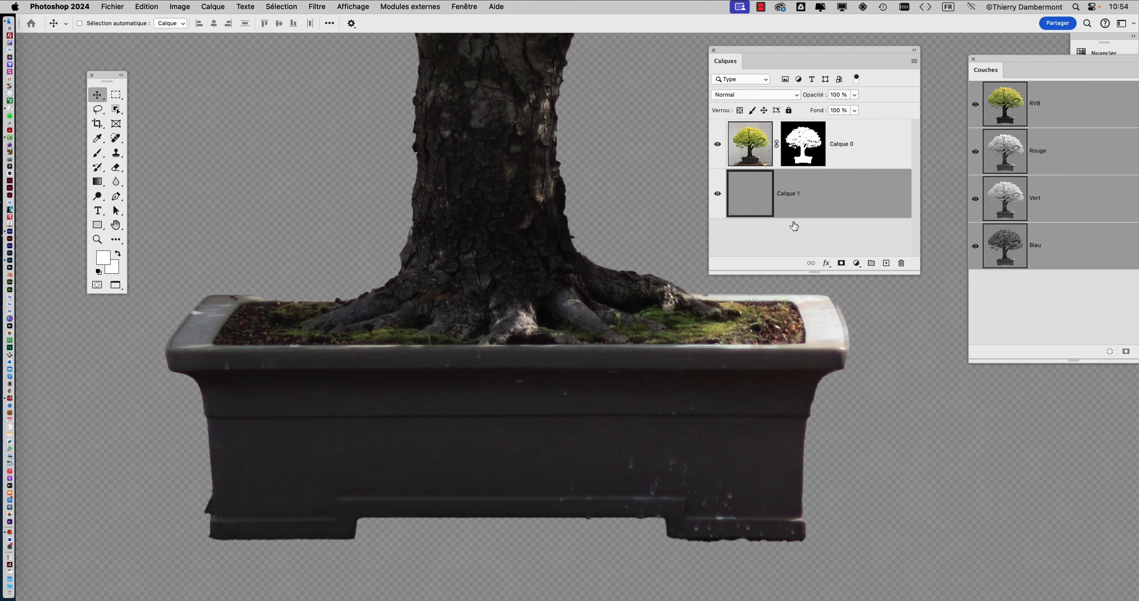
- Look up the shortcut of the Remplir command and check its keys in the on-screen keyboard viewer, closing the viewer when done
{"action": "left_click", "coordinate": [146, 6]}
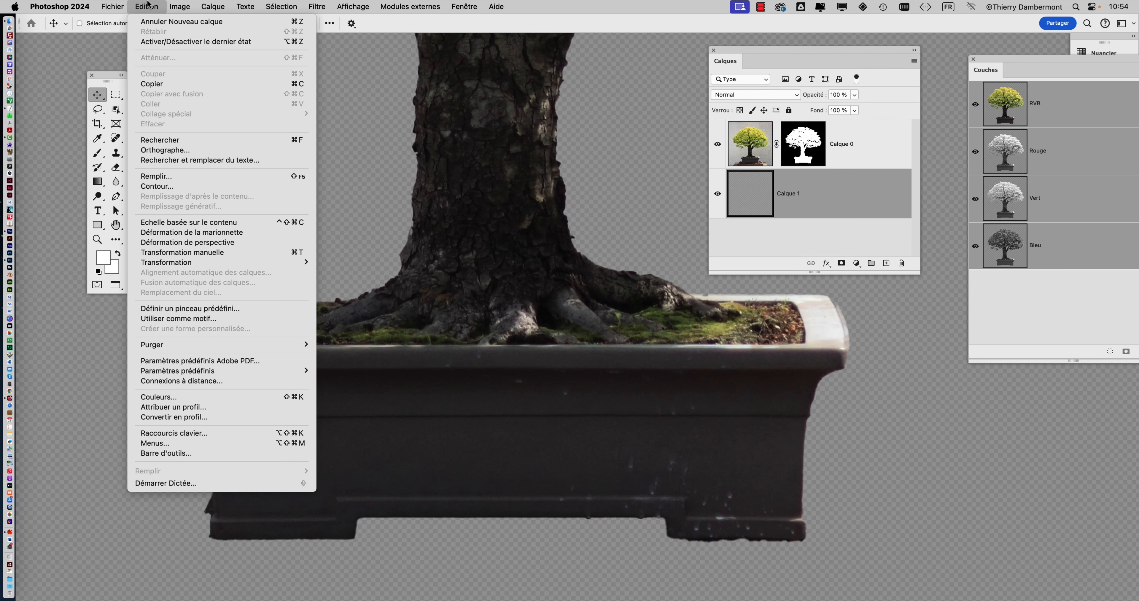
{"action": "left_click", "coordinate": [148, 4]}
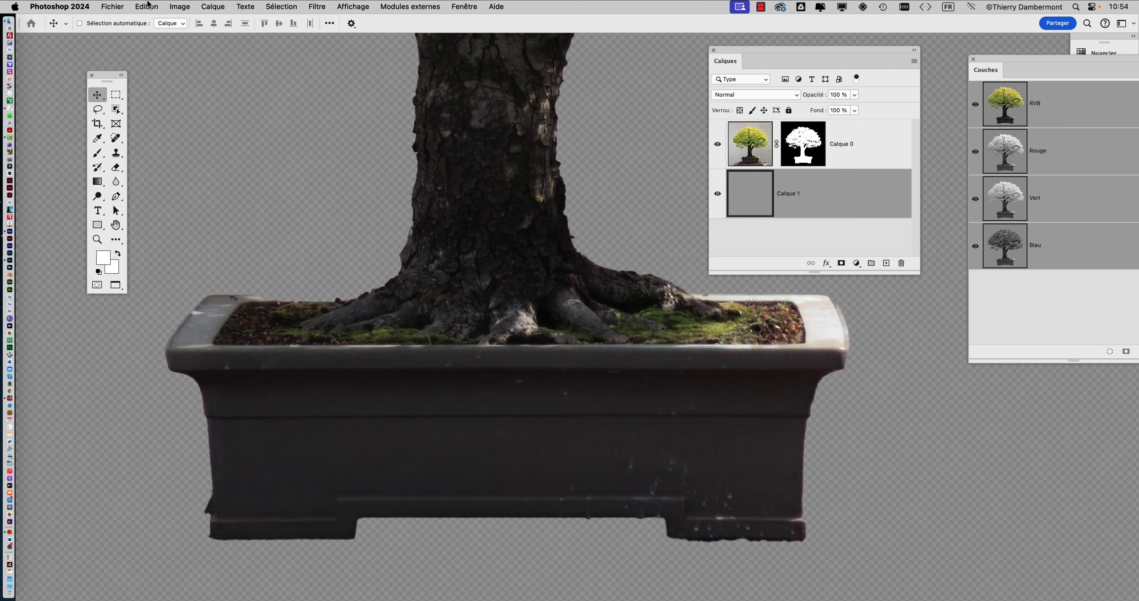
{"action": "left_click", "coordinate": [944, 8]}
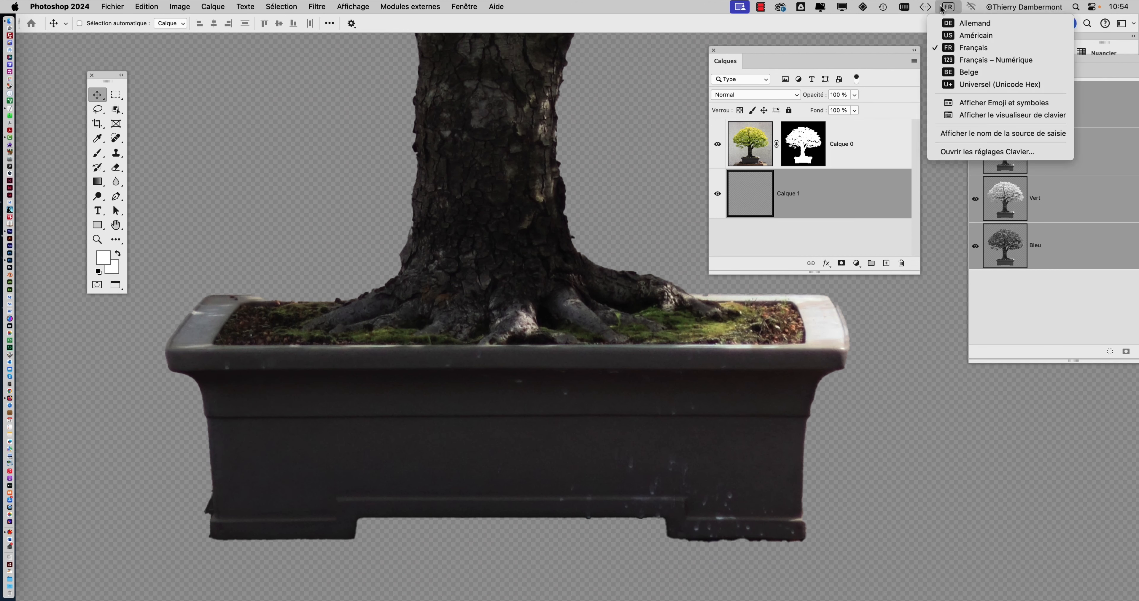
{"action": "left_click", "coordinate": [973, 116]}
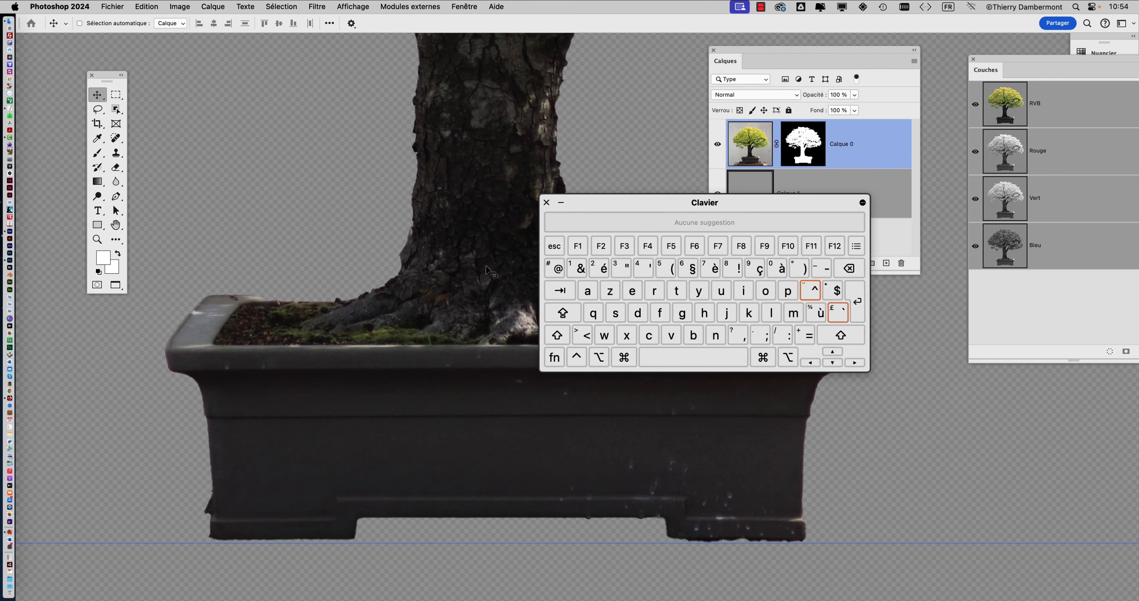
{"action": "key", "text": "alt+super"}
{"action": "left_click", "coordinate": [546, 203]}
- Start filling Calque 1 with a custom colour and place the colour picker beside the Remplir dialog
{"action": "key", "text": "shift+BackSpace"}
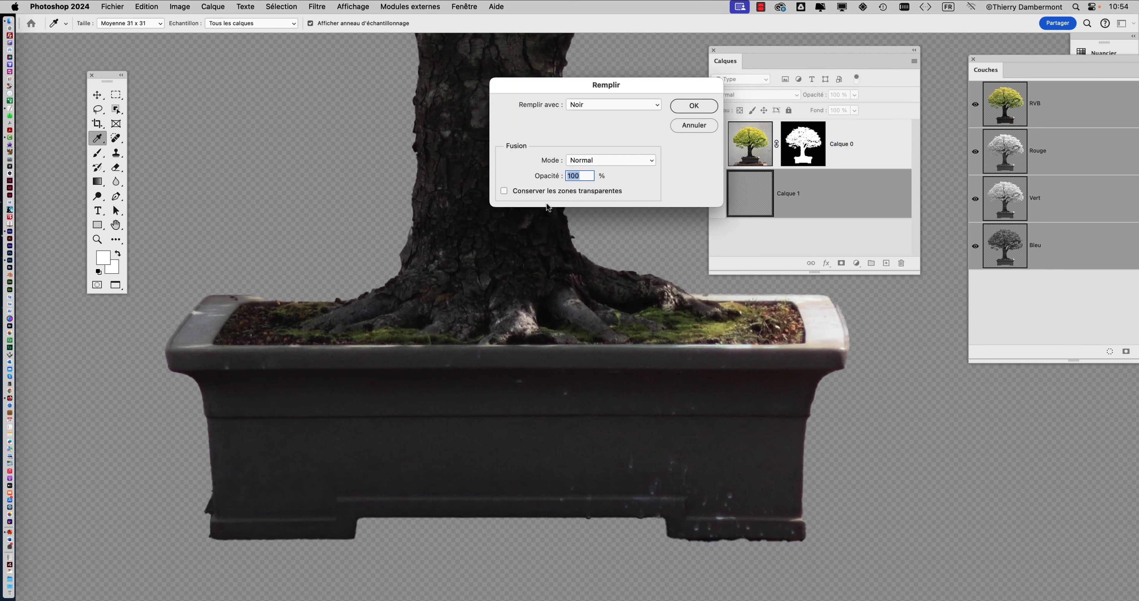
{"action": "left_click_drag", "start_coordinate": [570, 86], "coordinate": [471, 105]}
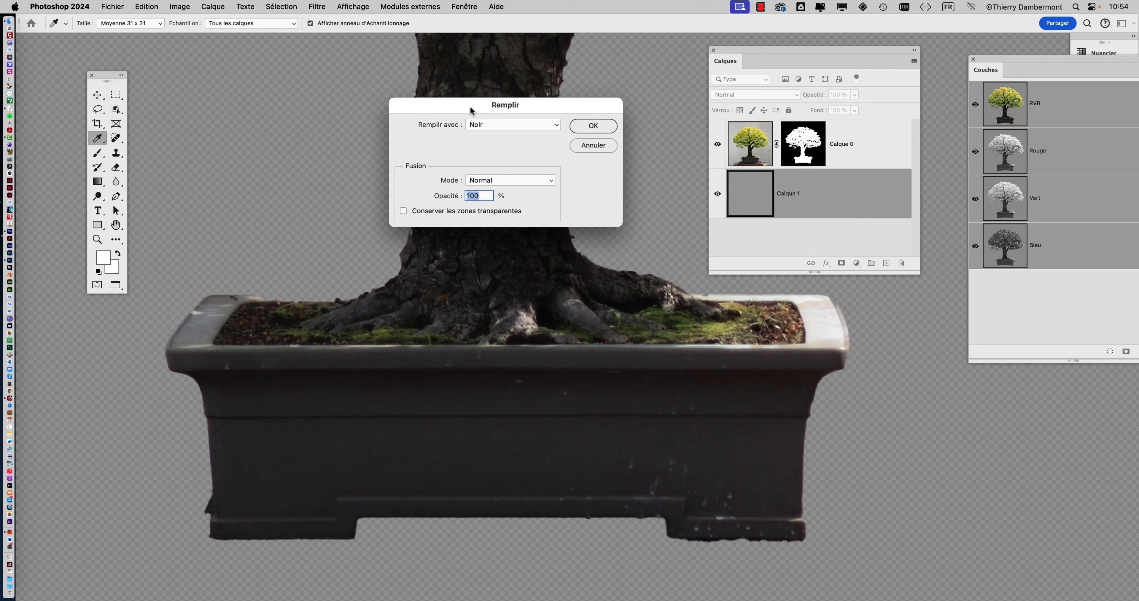
{"action": "key", "text": "alt"}
{"action": "left_click", "coordinate": [481, 124]}
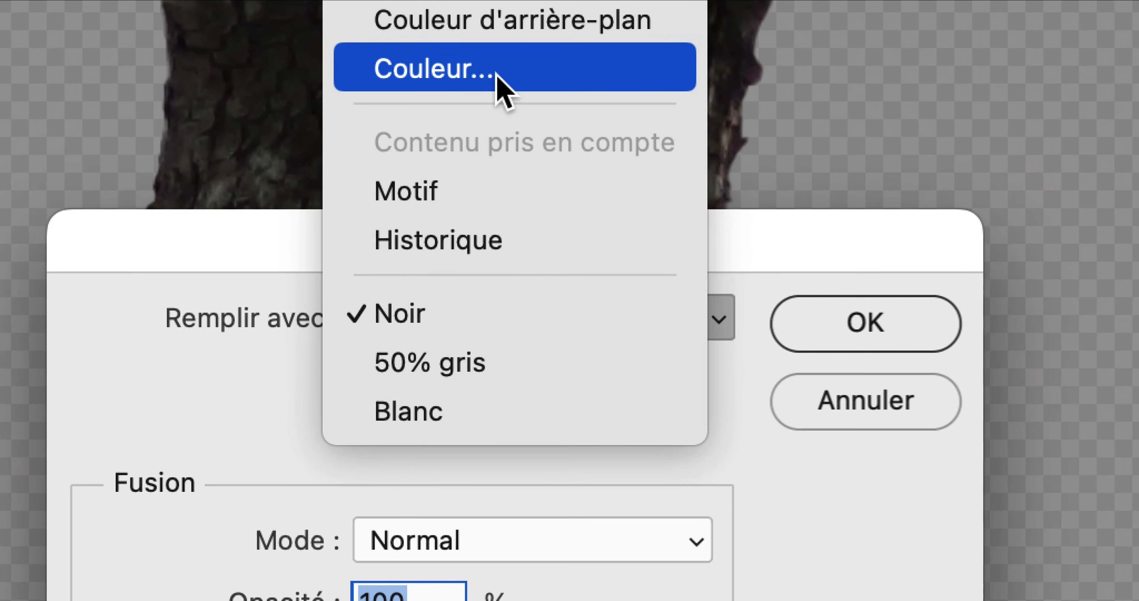
{"action": "left_click", "coordinate": [504, 86]}
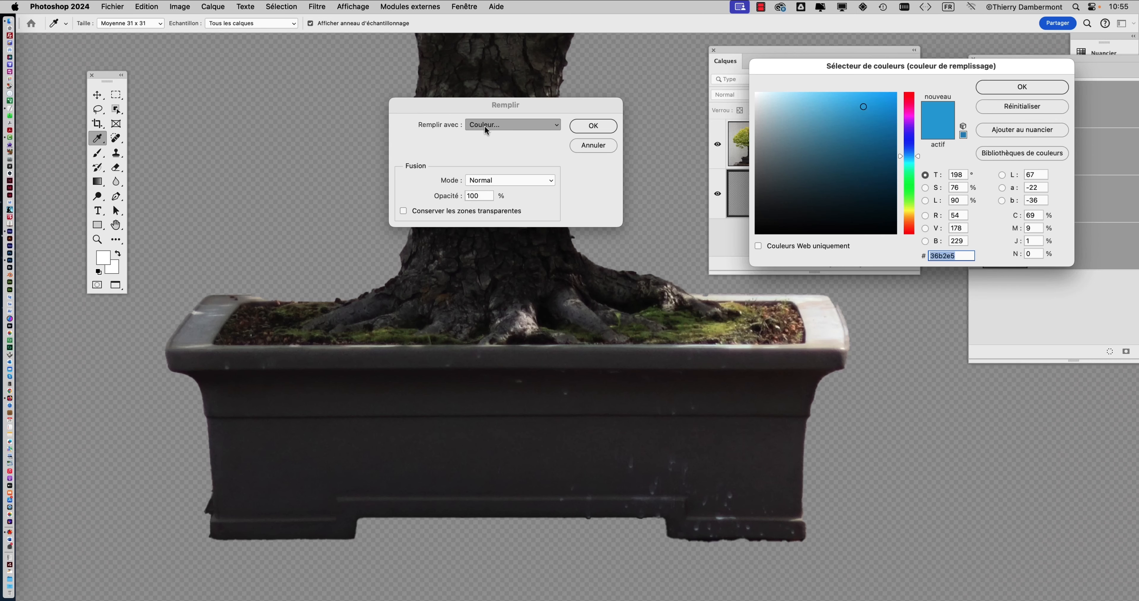
{"action": "left_click_drag", "start_coordinate": [785, 67], "coordinate": [637, 155]}
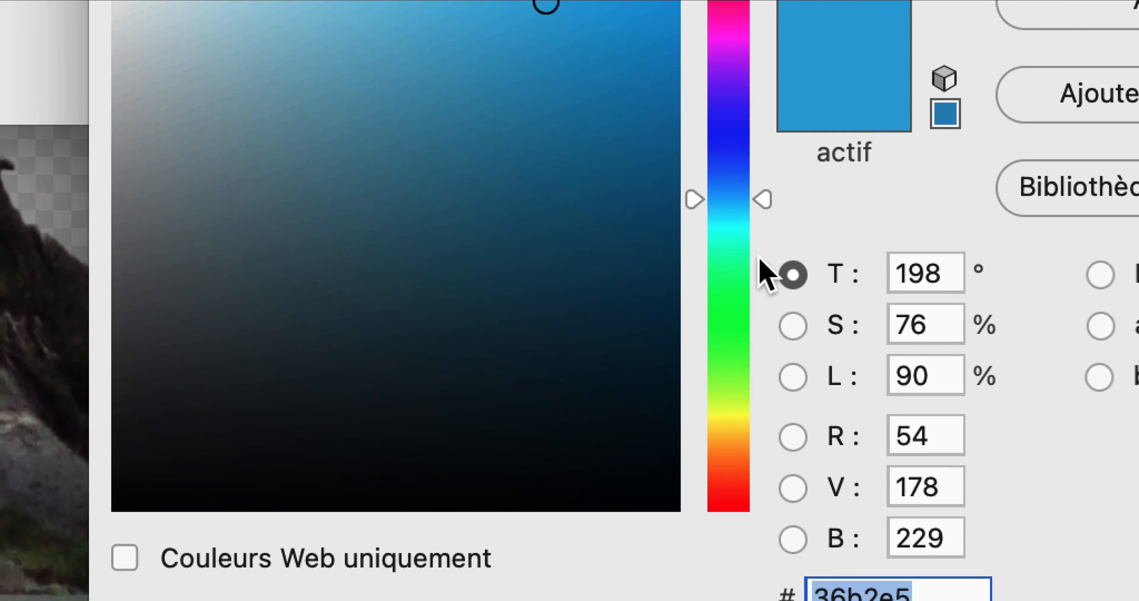
- Try violet and yellow-green hues for the fill colour, ending on the soft purple ad69cd
{"action": "left_click_drag", "start_coordinate": [734, 201], "coordinate": [739, 91]}
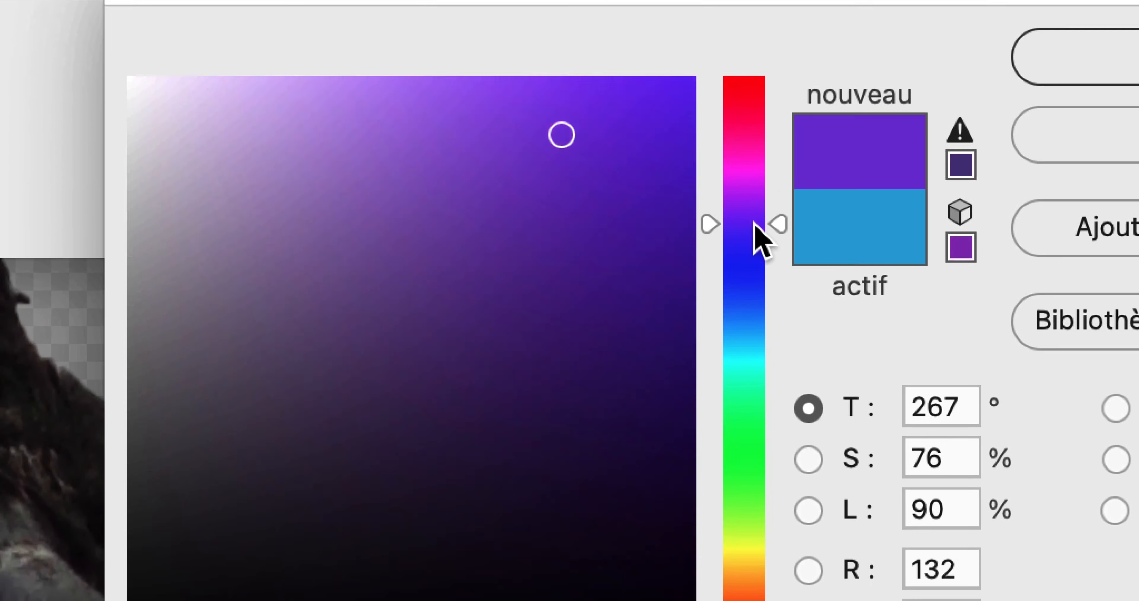
{"action": "left_click_drag", "start_coordinate": [755, 225], "coordinate": [752, 542]}
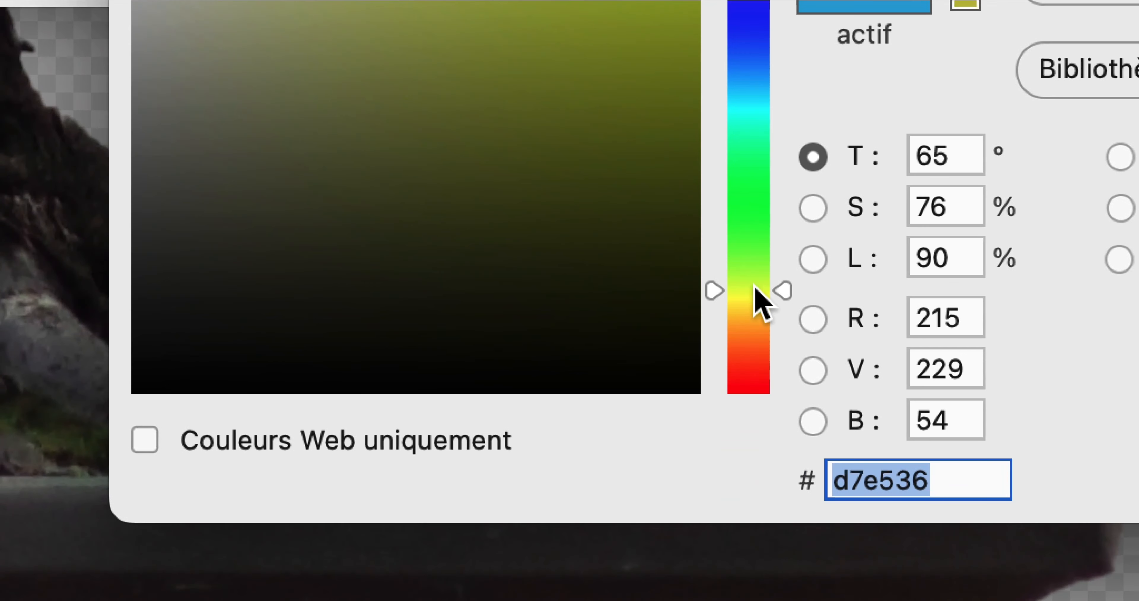
{"action": "left_click_drag", "start_coordinate": [755, 289], "coordinate": [754, 215]}
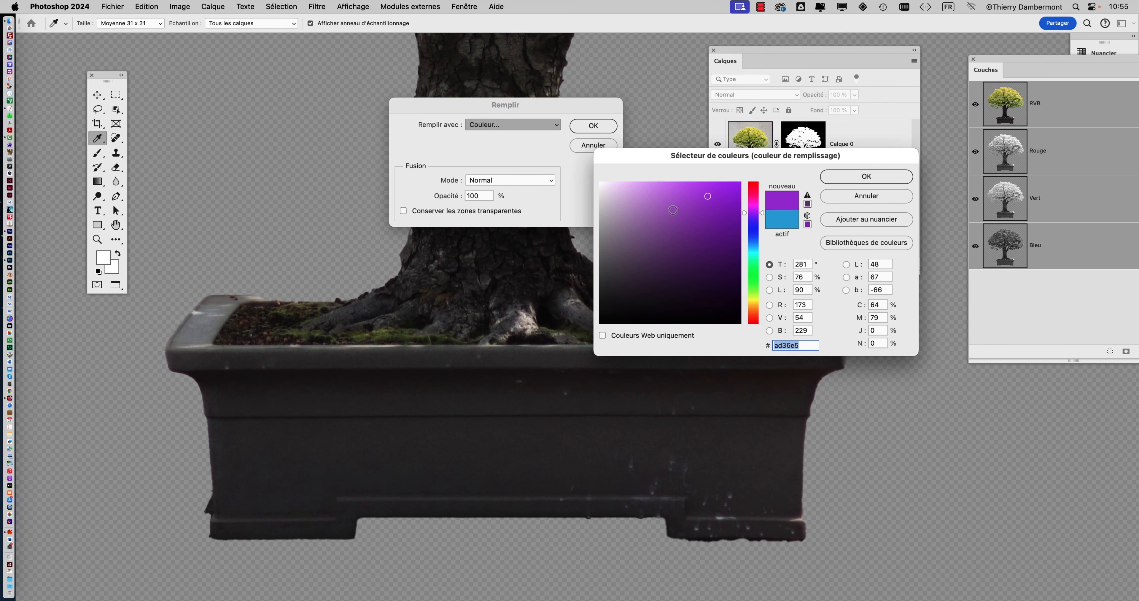
{"action": "left_click_drag", "start_coordinate": [672, 211], "coordinate": [669, 209]}
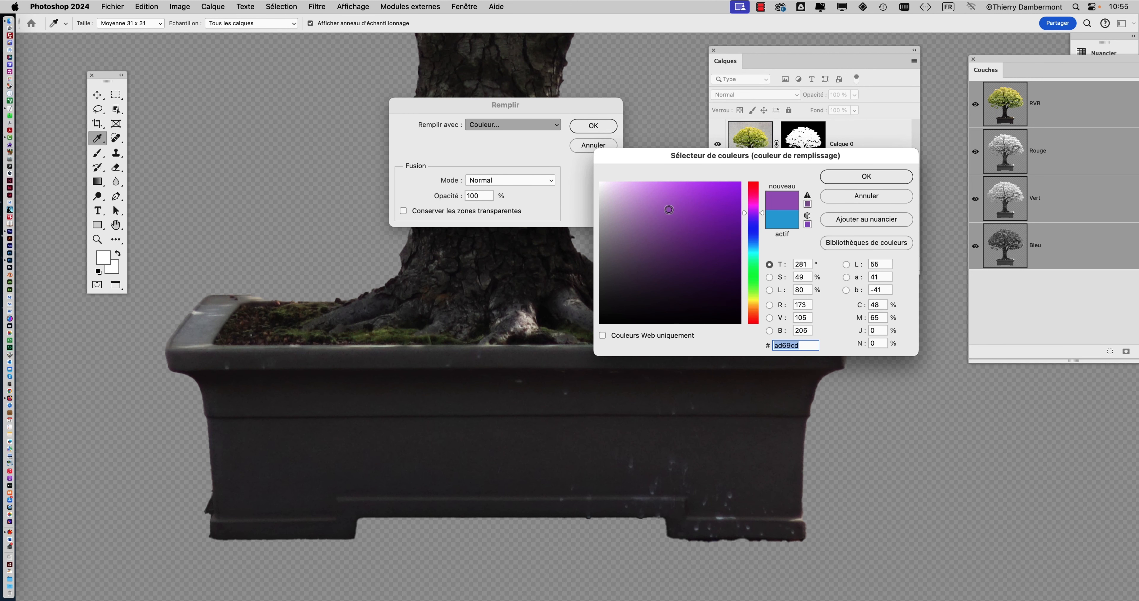
- Try turquoise shades at hue 168 for the fill colour, ending on saturation 95% and brightness 97%
{"action": "left_click", "coordinate": [750, 255]}
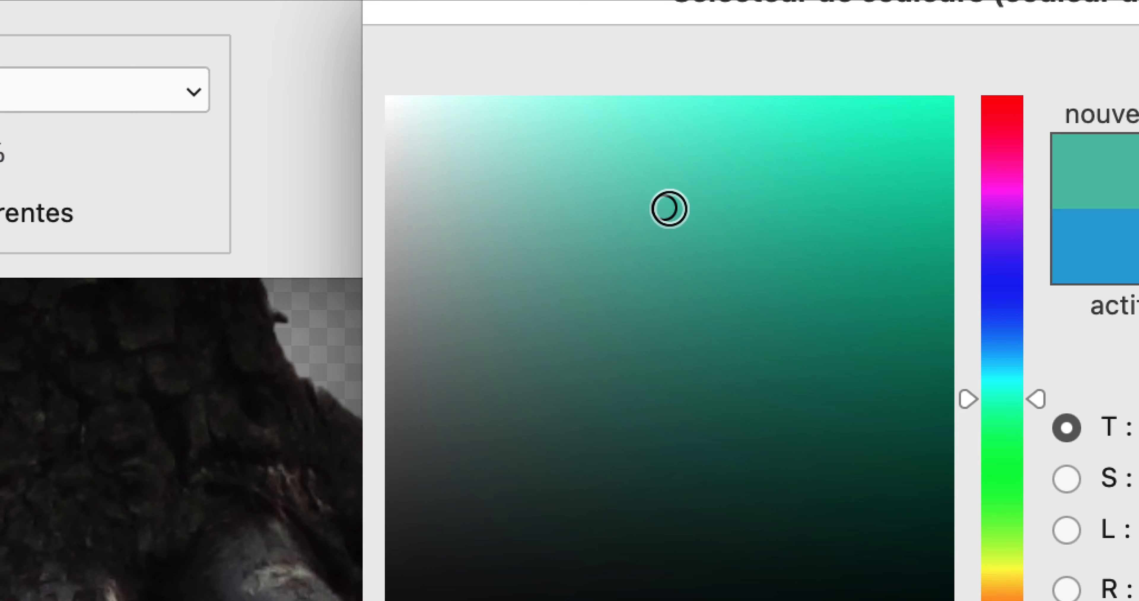
{"action": "mouse_move", "coordinate": [669, 208]}
{"action": "left_mouse_down"}
{"action": "mouse_move", "coordinate": [445, 201]}
{"action": "mouse_move", "coordinate": [909, 182]}
{"action": "left_mouse_up"}
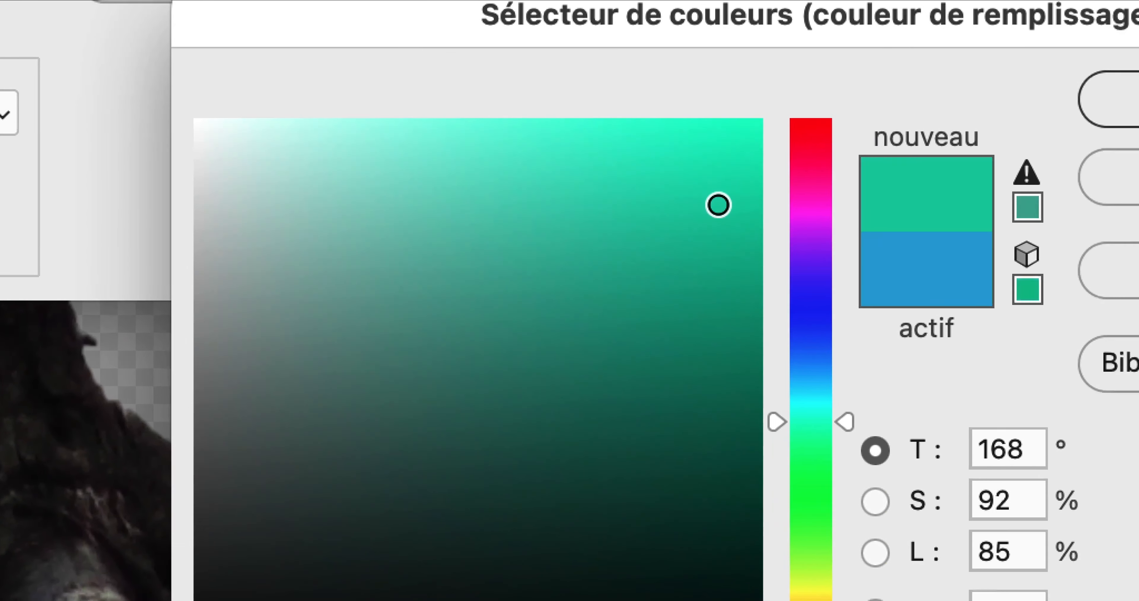
{"action": "mouse_move", "coordinate": [718, 205]}
{"action": "left_mouse_down"}
{"action": "mouse_move", "coordinate": [308, 201]}
{"action": "mouse_move", "coordinate": [615, 202]}
{"action": "mouse_move", "coordinate": [455, 203]}
{"action": "left_mouse_up"}
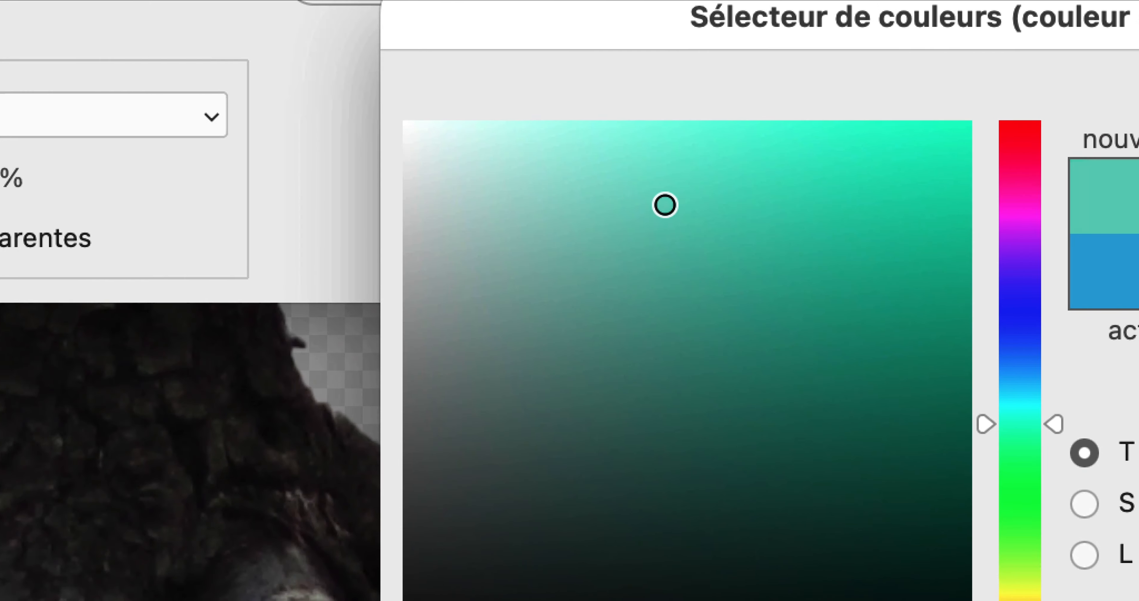
{"action": "mouse_move", "coordinate": [665, 205]}
{"action": "left_mouse_down"}
{"action": "mouse_move", "coordinate": [643, 203]}
{"action": "mouse_move", "coordinate": [658, 298]}
{"action": "mouse_move", "coordinate": [621, 0]}
{"action": "mouse_move", "coordinate": [972, 0]}
{"action": "left_mouse_up"}
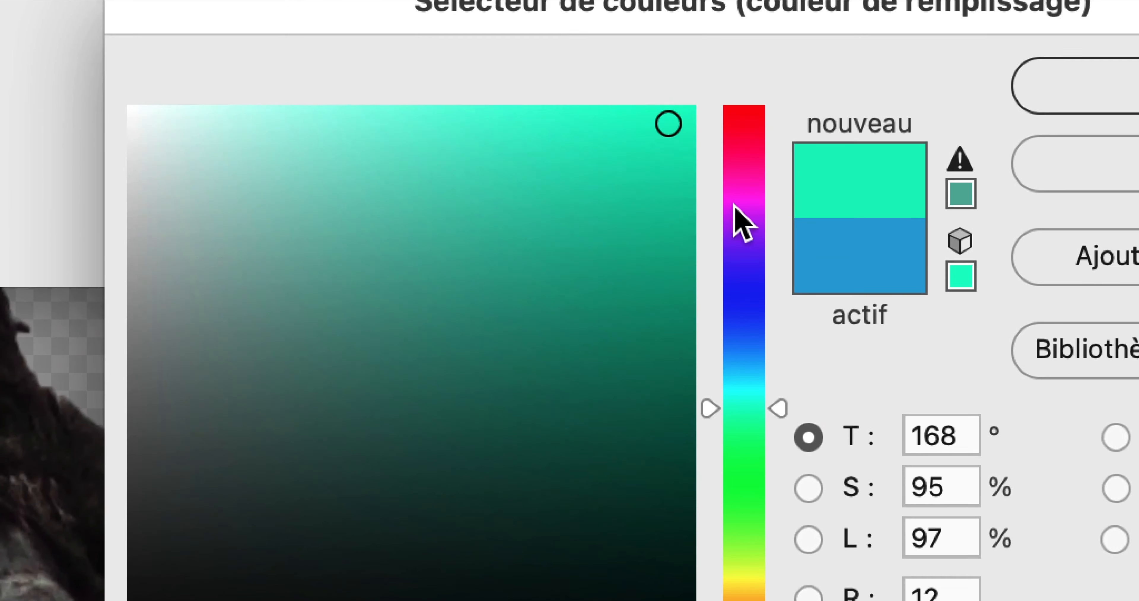
- Choose the purple be54c5 as fill colour and fill Calque 1 with it in Normal mode at 100% opacity
{"action": "left_click", "coordinate": [796, 266]}
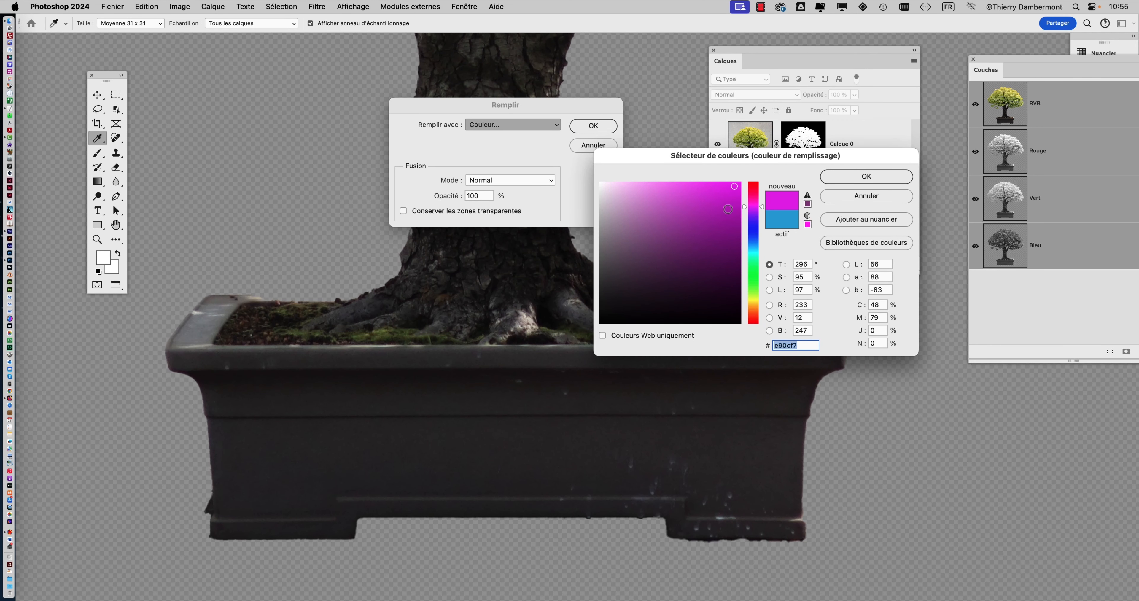
{"action": "left_click_drag", "start_coordinate": [712, 201], "coordinate": [681, 215]}
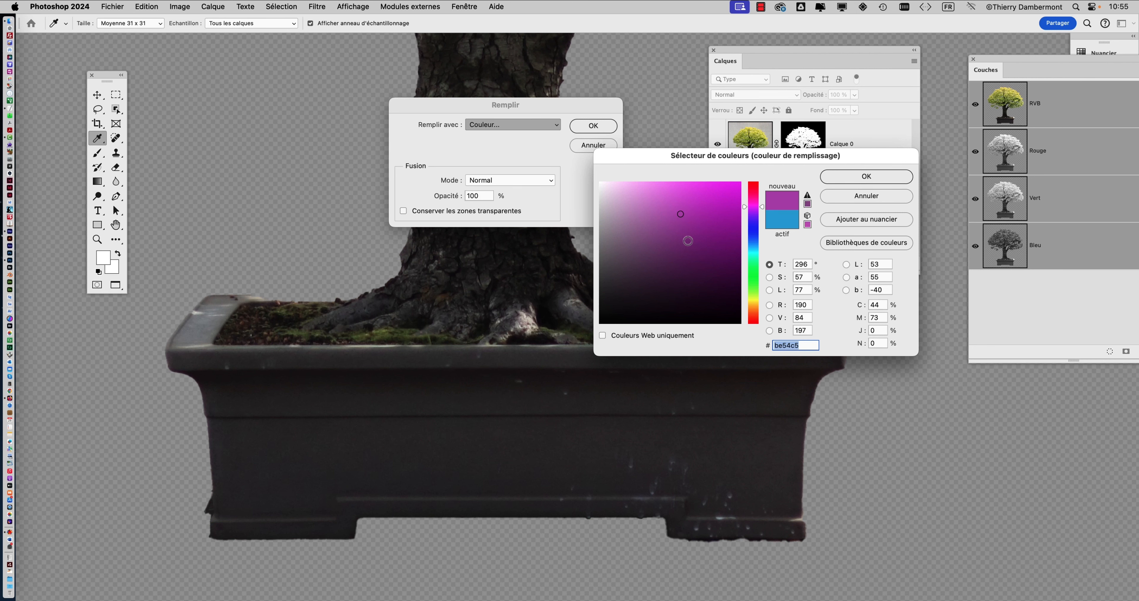
{"action": "left_click", "coordinate": [844, 178]}
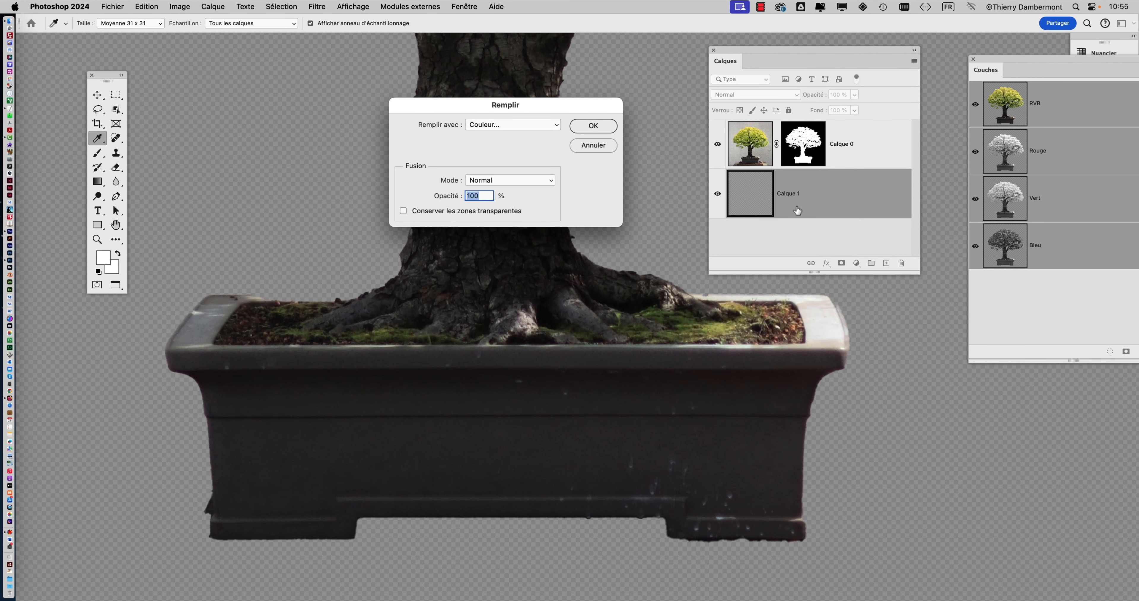
{"action": "key", "text": "alt"}
{"action": "key", "text": "alt"}
{"action": "left_click", "coordinate": [590, 127]}
- Examine the edges of the cut-out around the trunk and pot against the purple background
{"action": "scroll", "coordinate": [553, 274], "scroll_direction": "down", "scroll_amount": 4}
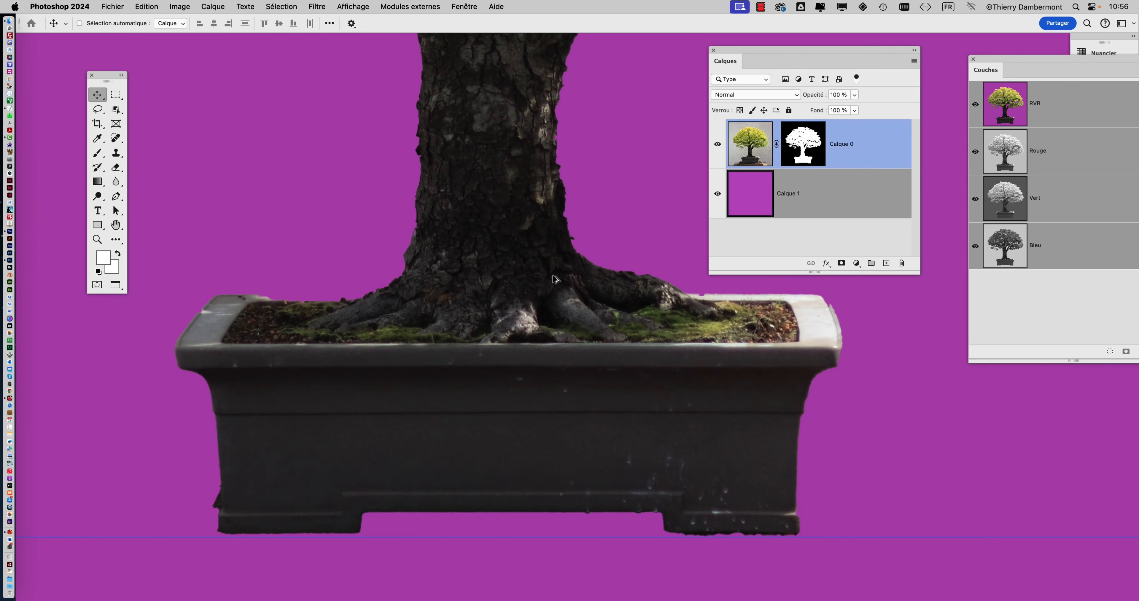
{"action": "left_click_drag", "start_coordinate": [546, 261], "coordinate": [473, 373]}
{"action": "mouse_move", "coordinate": [512, 292]}
{"action": "left_mouse_down"}
{"action": "mouse_move", "coordinate": [463, 272]}
{"action": "mouse_move", "coordinate": [509, 283]}
{"action": "left_mouse_up"}
{"action": "scroll", "coordinate": [347, 422], "scroll_direction": "up", "scroll_amount": 5}
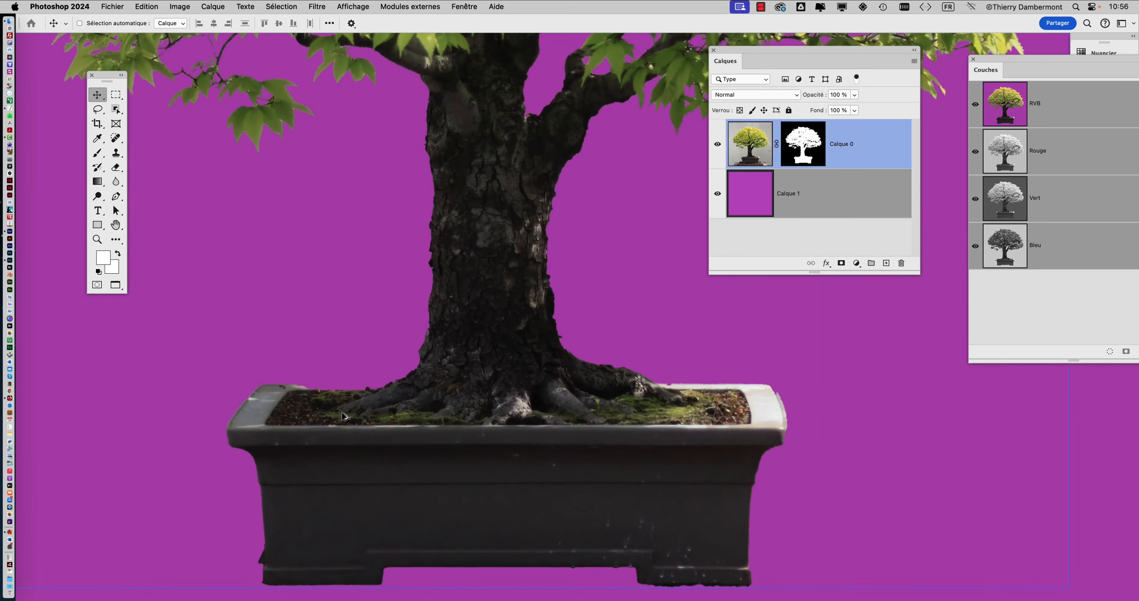
{"action": "left_click_drag", "start_coordinate": [343, 399], "coordinate": [276, 316]}
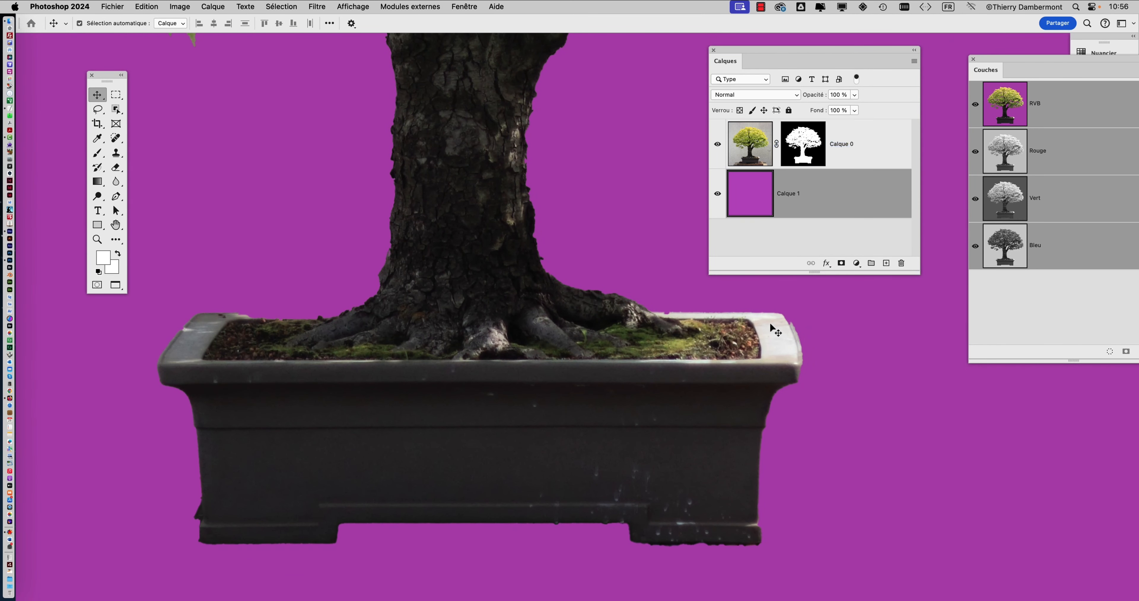
- Select the layer mask of Calque 0 and move the Calques and Couches panels to either side of the trunk
{"action": "left_click_drag", "start_coordinate": [777, 62], "coordinate": [726, 71]}
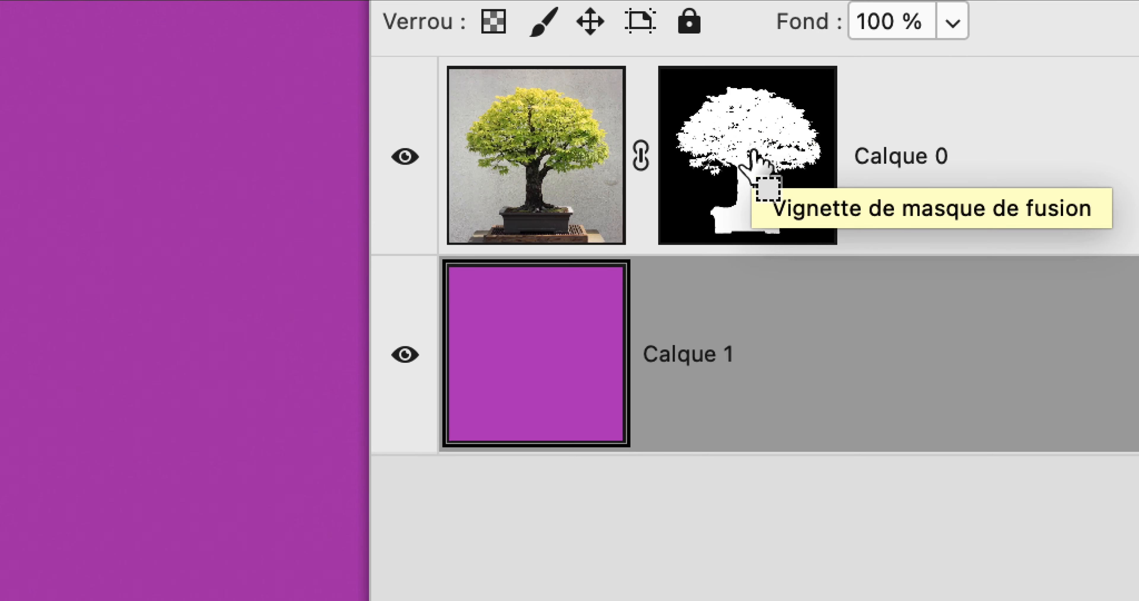
{"action": "left_click", "coordinate": [753, 154]}
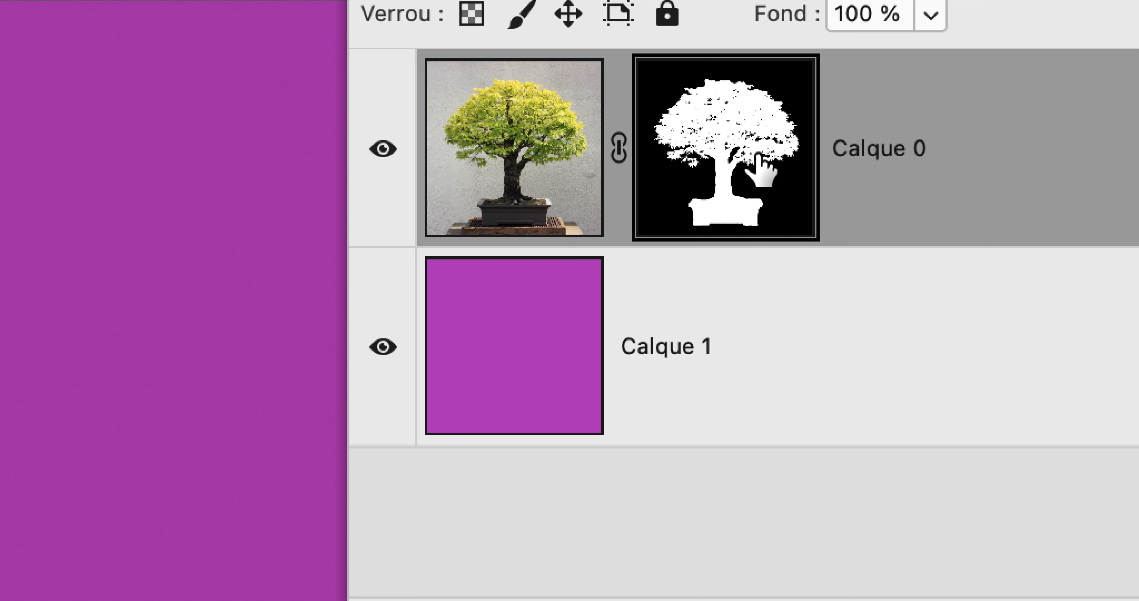
{"action": "left_click_drag", "start_coordinate": [758, 154], "coordinate": [758, 151]}
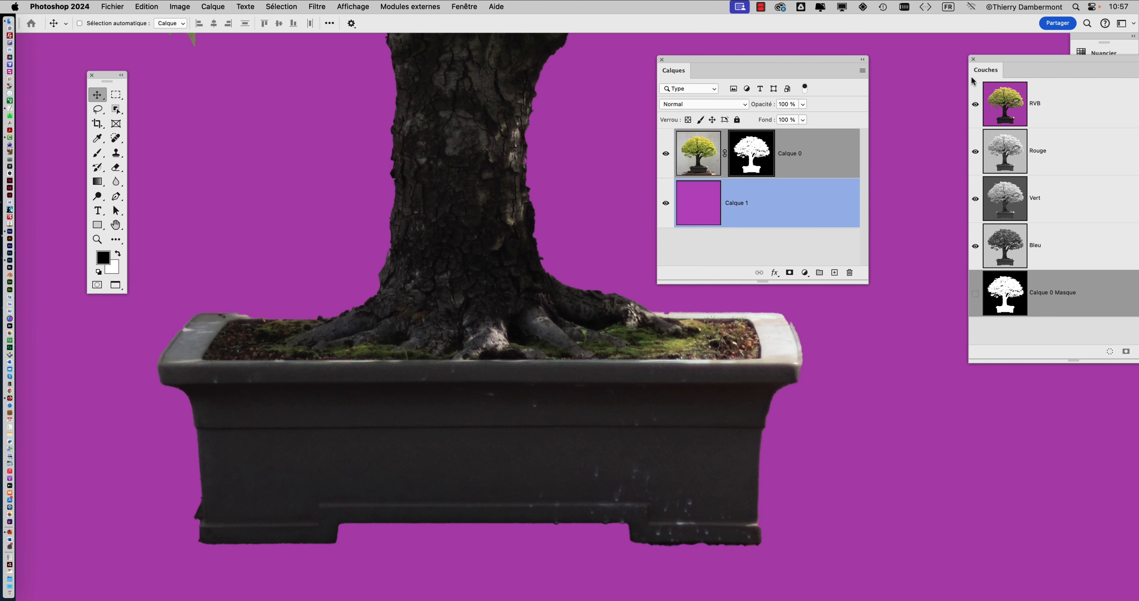
{"action": "left_click_drag", "start_coordinate": [812, 62], "coordinate": [329, 58]}
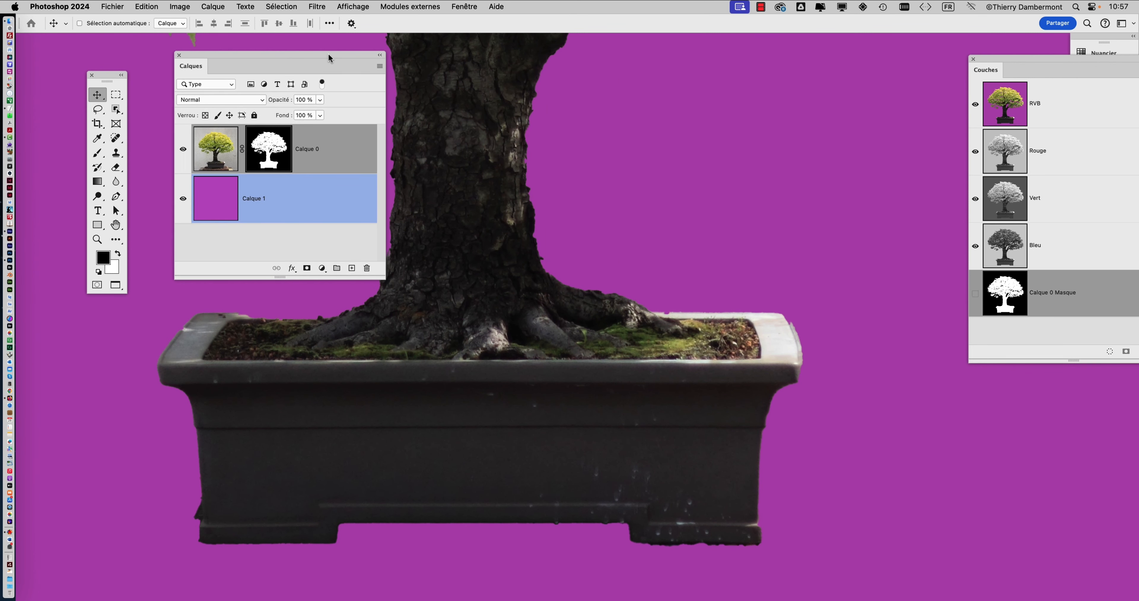
{"action": "left_click_drag", "start_coordinate": [986, 55], "coordinate": [806, 51]}
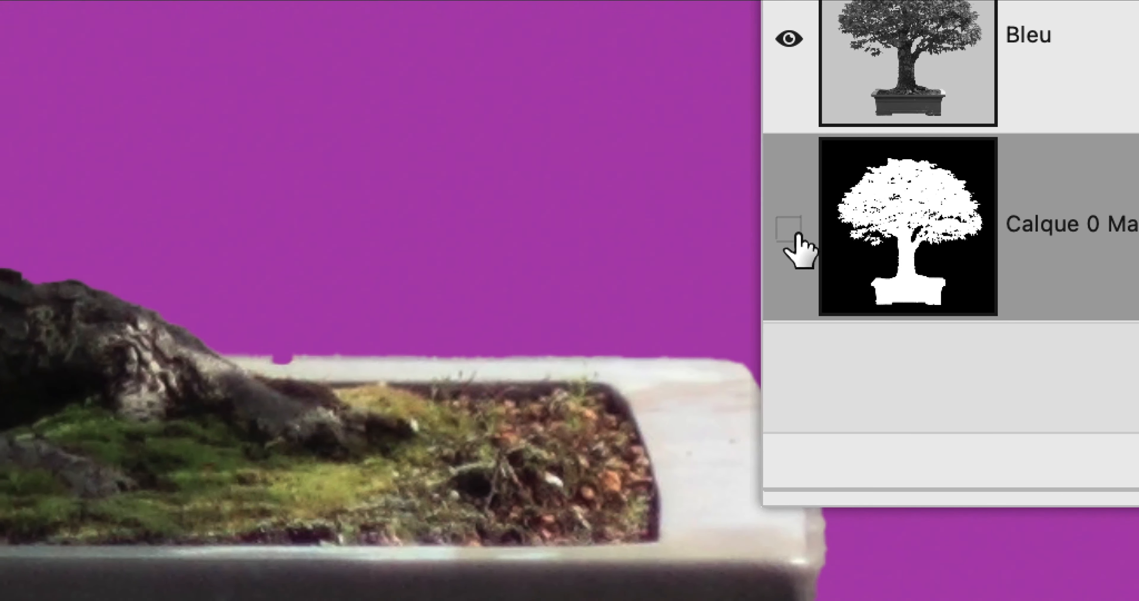
- Show the Calque 0 Masque channel as a coloured overlay on the image
{"action": "left_click", "coordinate": [794, 232]}
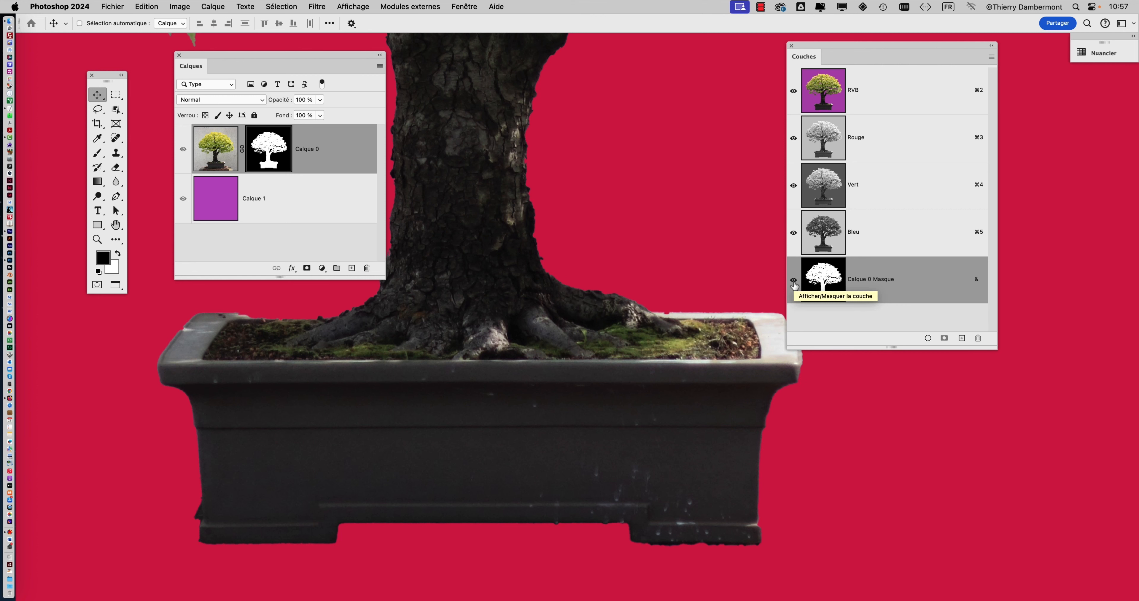
{"action": "key", "text": "super"}
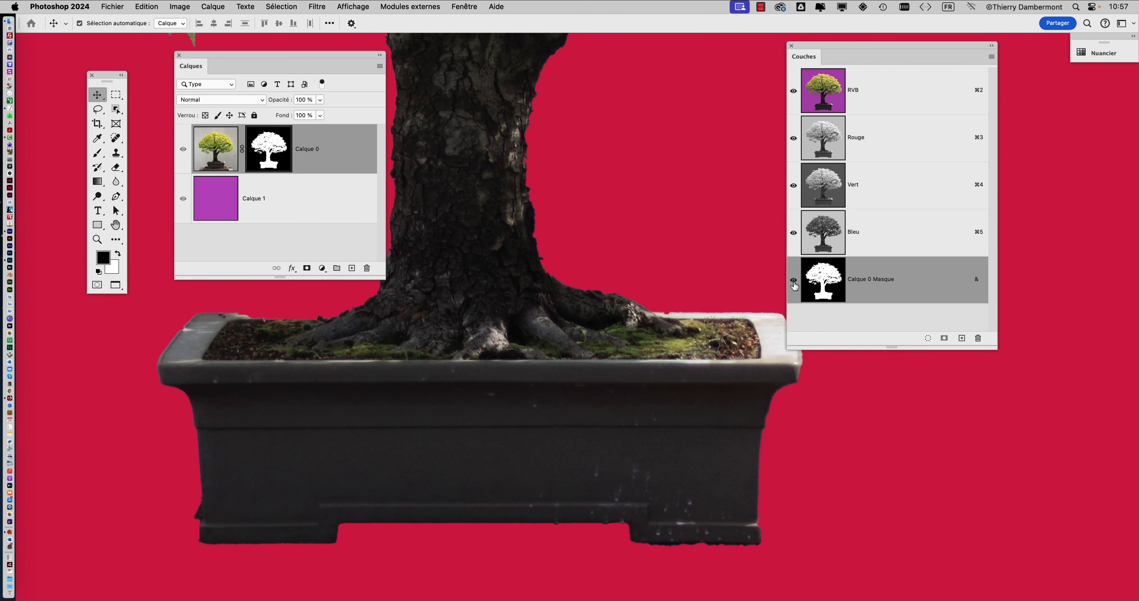
{"action": "left_click", "coordinate": [693, 292], "text": "super"}
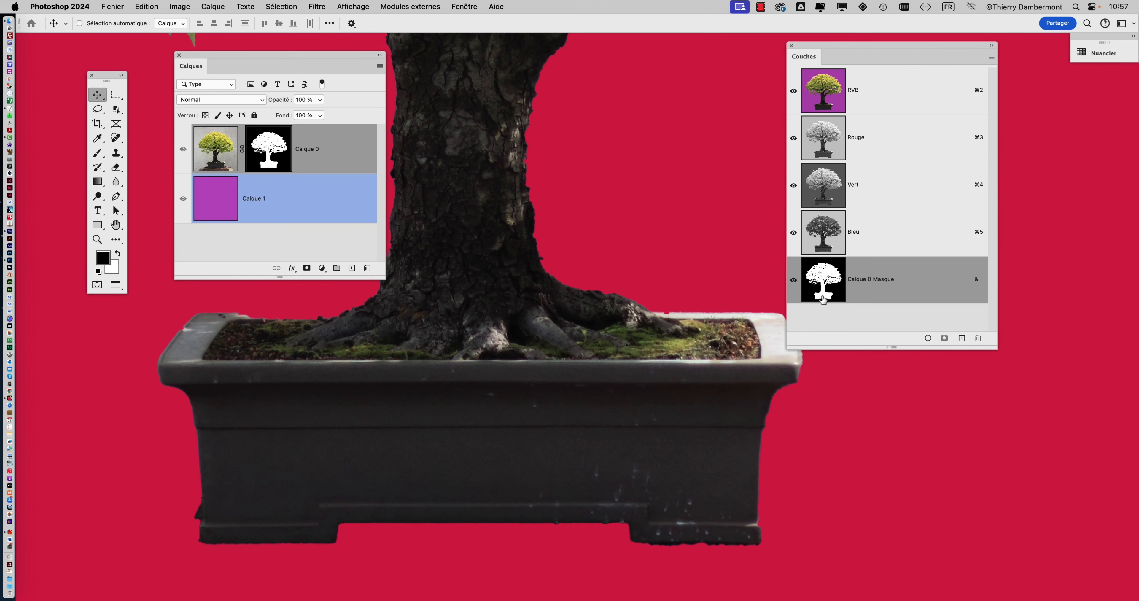
{"action": "key", "text": "super"}
- Set the overlay colour of the Calque 0 mask to blue 287bd8 in the mask display options
{"action": "double_click", "coordinate": [825, 286]}
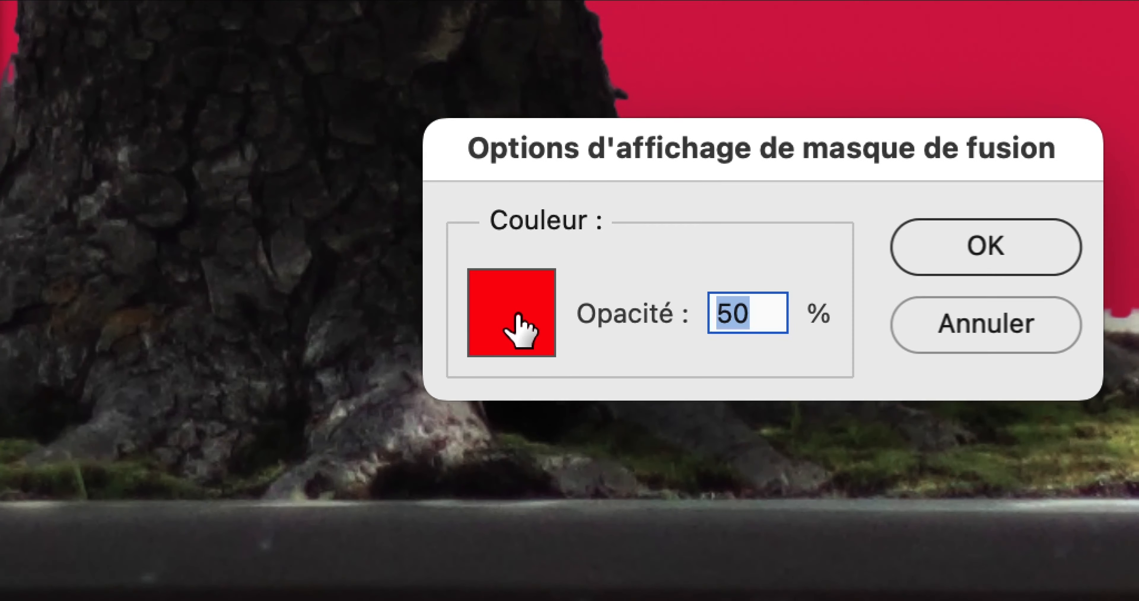
{"action": "left_click", "coordinate": [504, 305]}
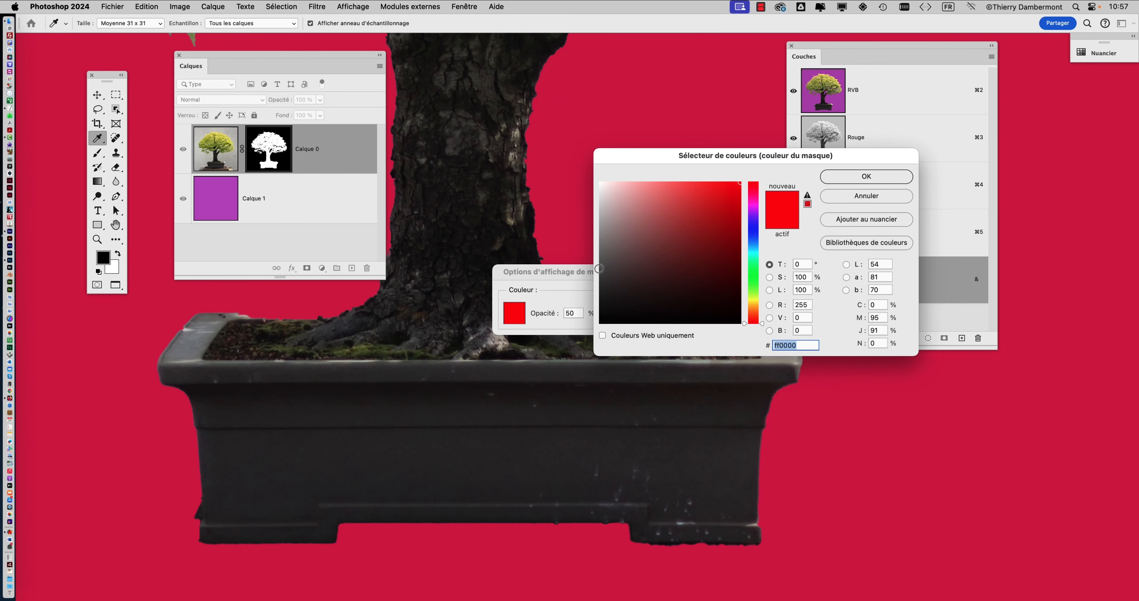
{"action": "left_click_drag", "start_coordinate": [647, 158], "coordinate": [437, 19]}
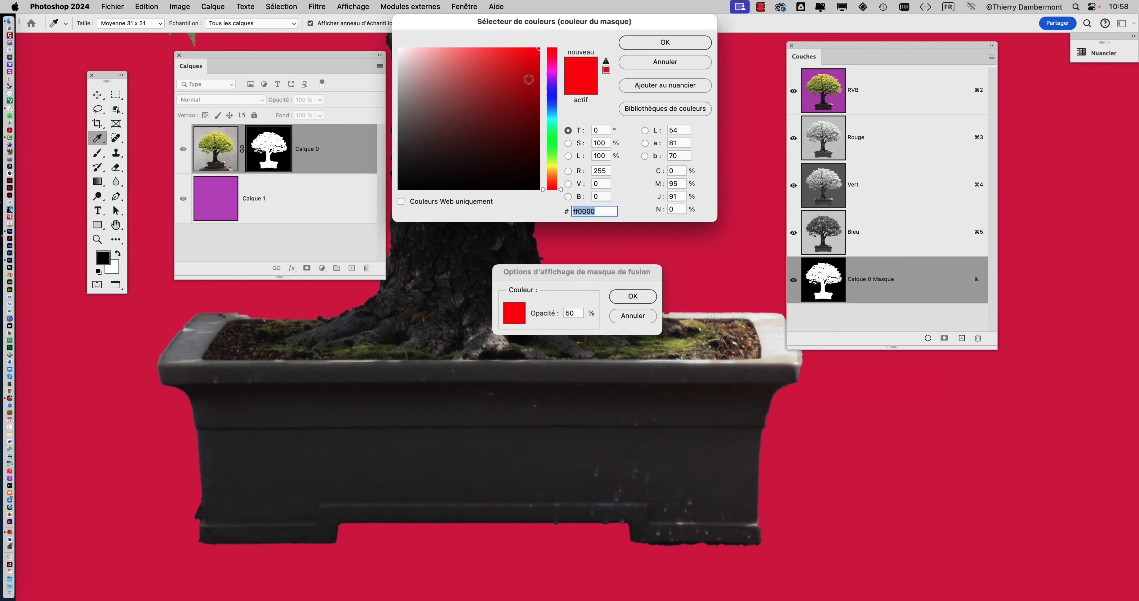
{"action": "left_click", "coordinate": [552, 106]}
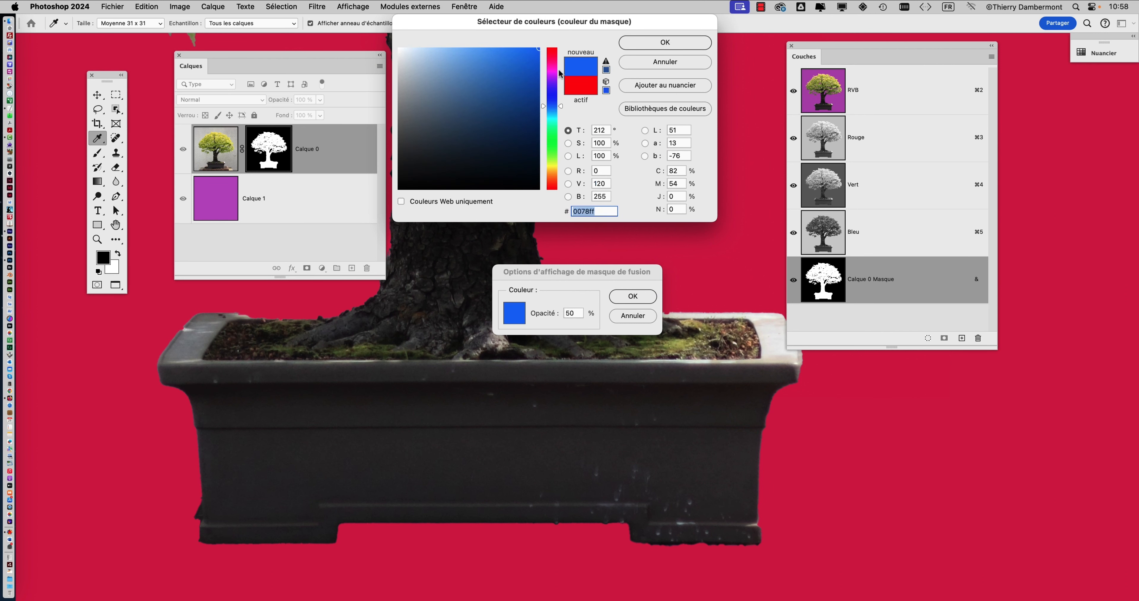
{"action": "left_click", "coordinate": [513, 69]}
{"action": "left_click", "coordinate": [653, 44]}
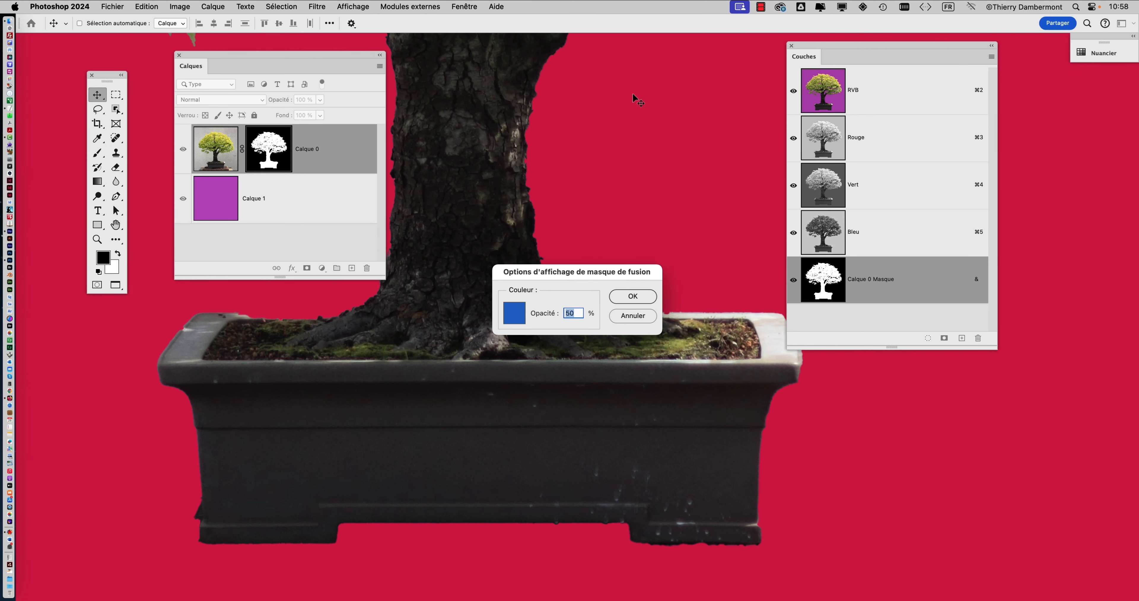
{"action": "left_click", "coordinate": [632, 296]}
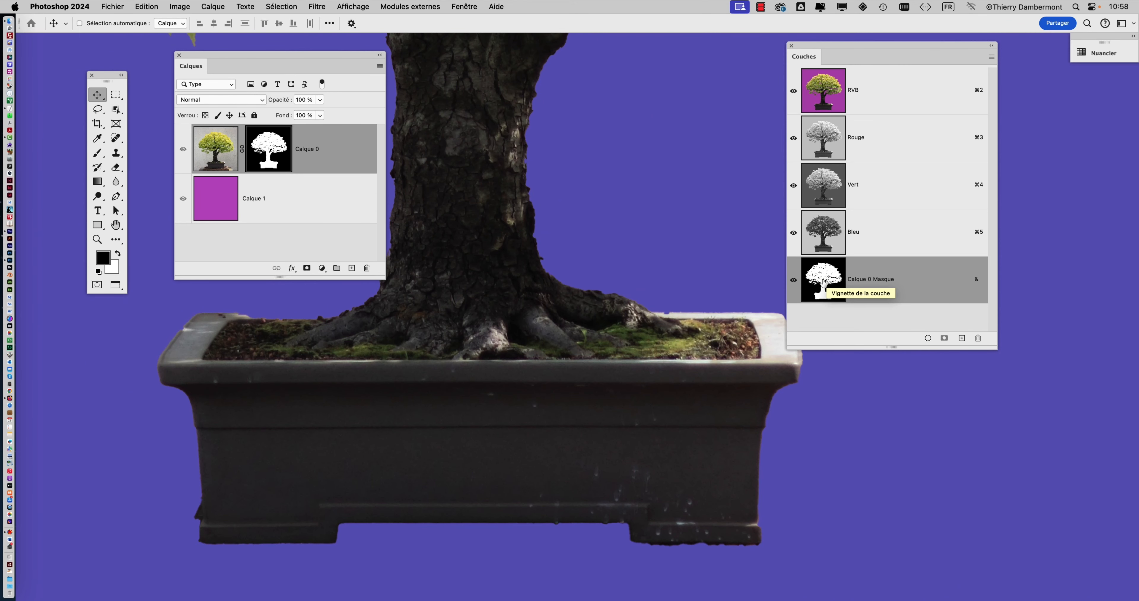
- Change the mask overlay colour to green 34d828 in the mask display options
{"action": "double_click", "coordinate": [822, 282]}
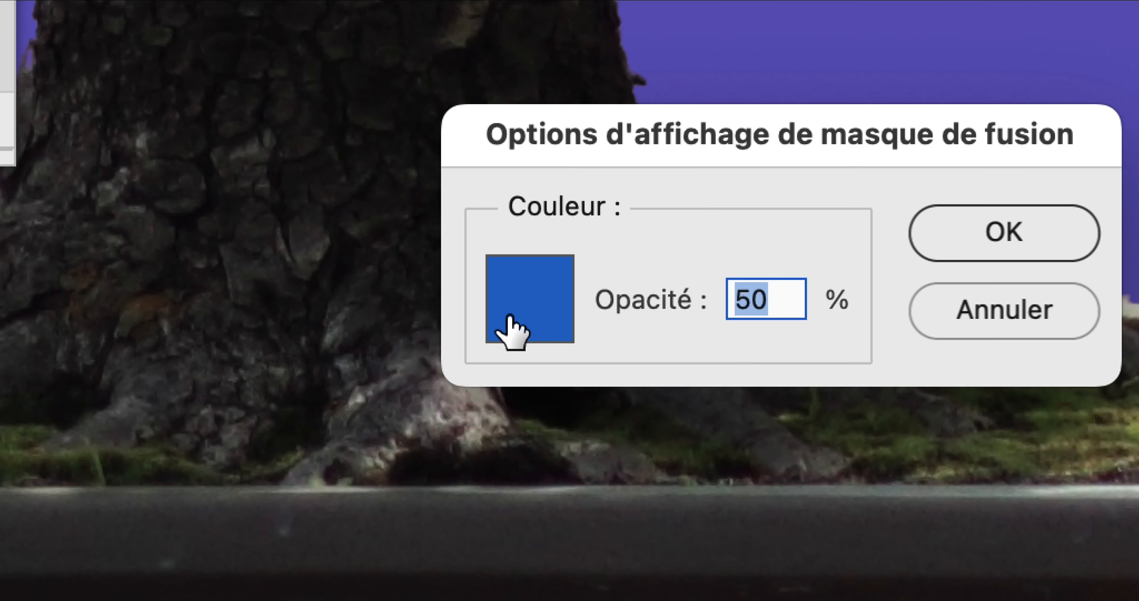
{"action": "left_click", "coordinate": [510, 316]}
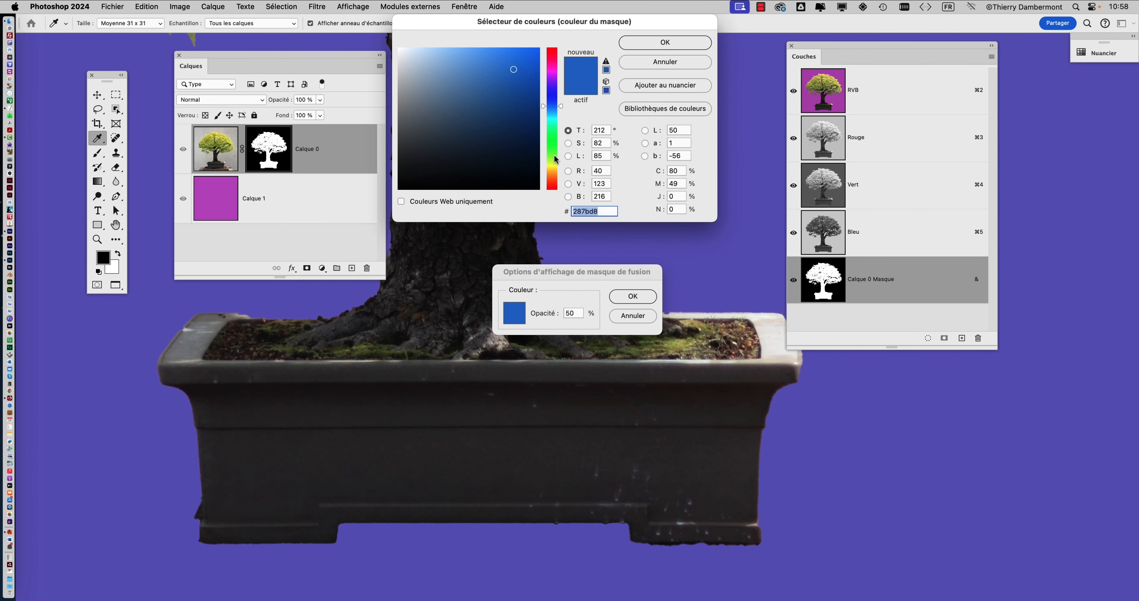
{"action": "left_click", "coordinate": [553, 144]}
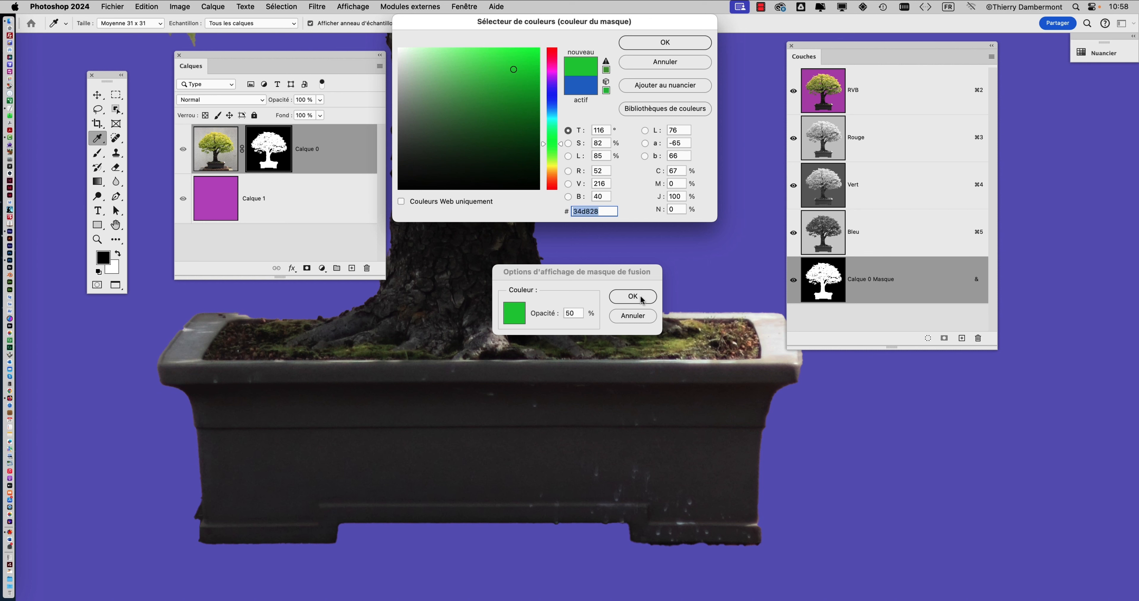
{"action": "left_click", "coordinate": [673, 40]}
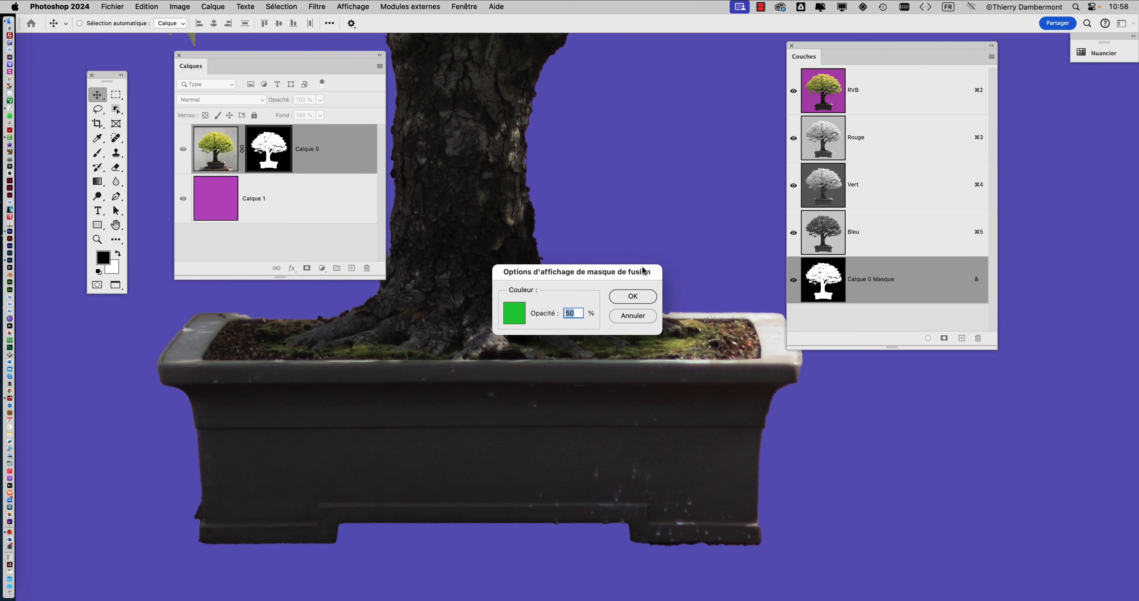
{"action": "left_click", "coordinate": [641, 300]}
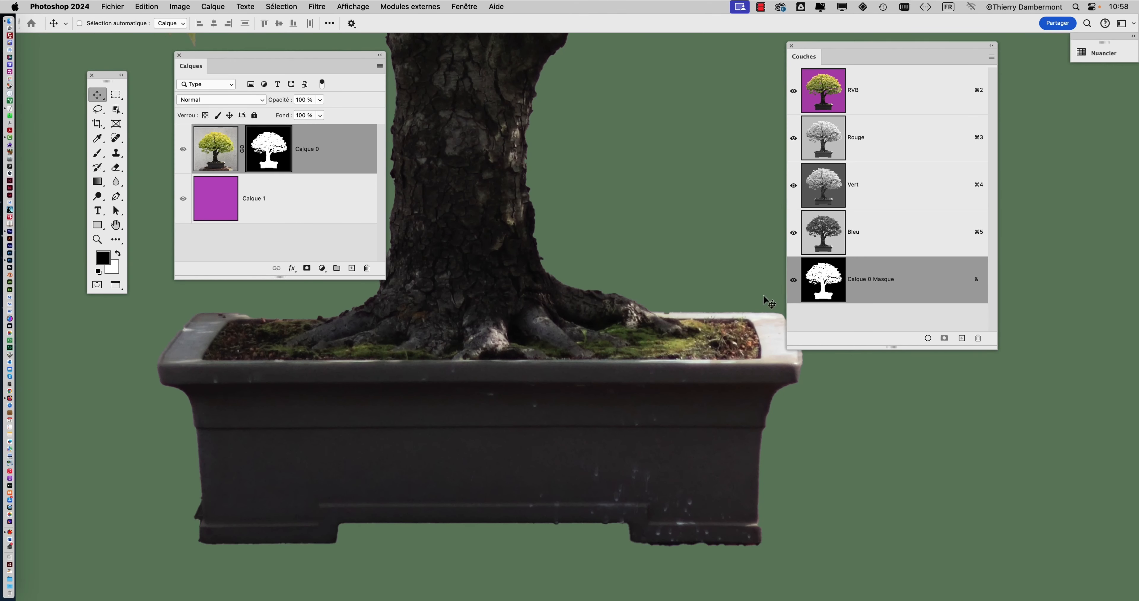
- Change the mask overlay colour to blue 2887d8 in the mask display options
{"action": "scroll", "coordinate": [547, 313], "scroll_direction": "down", "scroll_amount": 5}
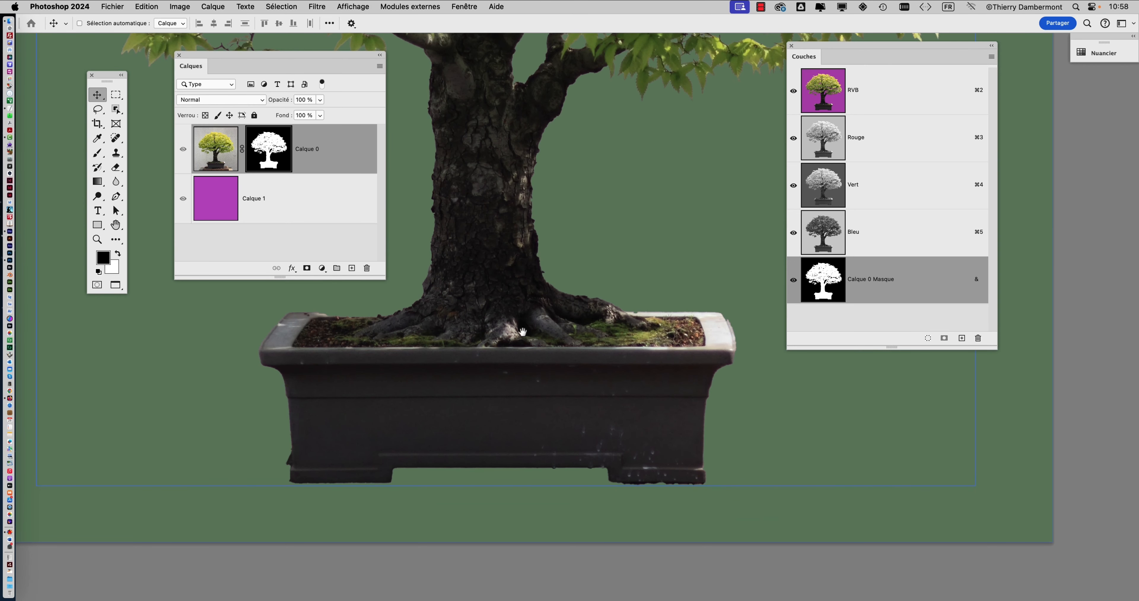
{"action": "left_click_drag", "start_coordinate": [522, 332], "coordinate": [539, 353]}
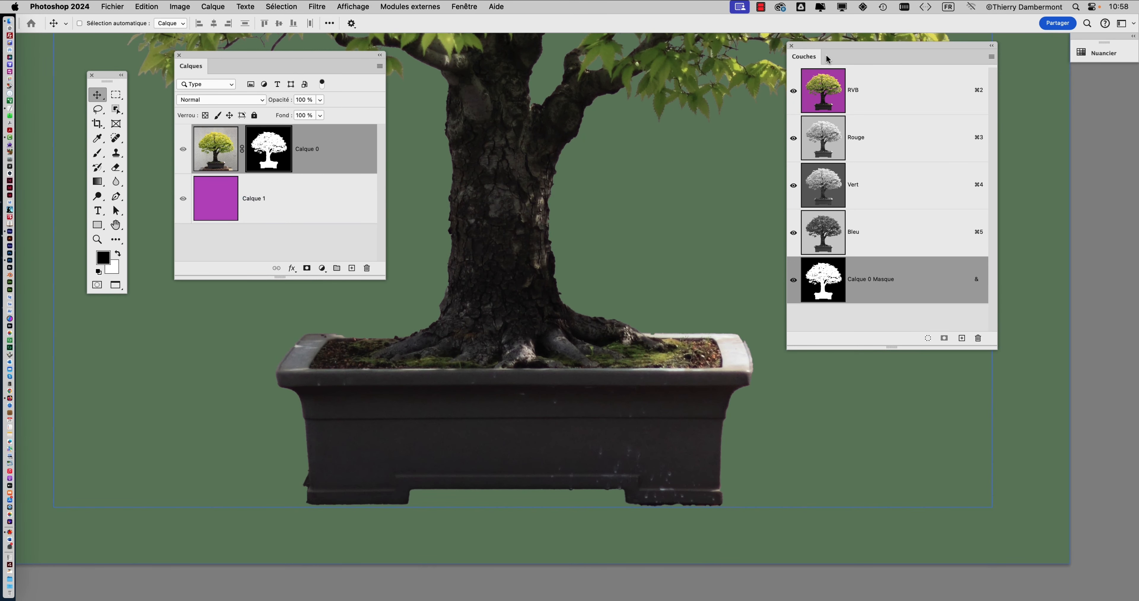
{"action": "double_click", "coordinate": [833, 276]}
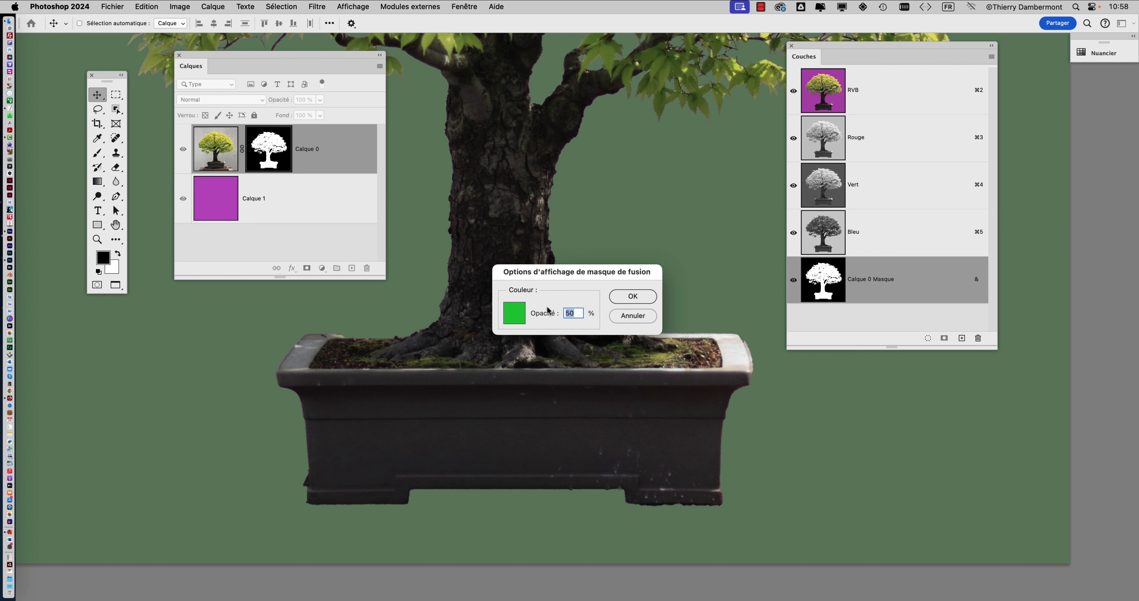
{"action": "left_click", "coordinate": [513, 315]}
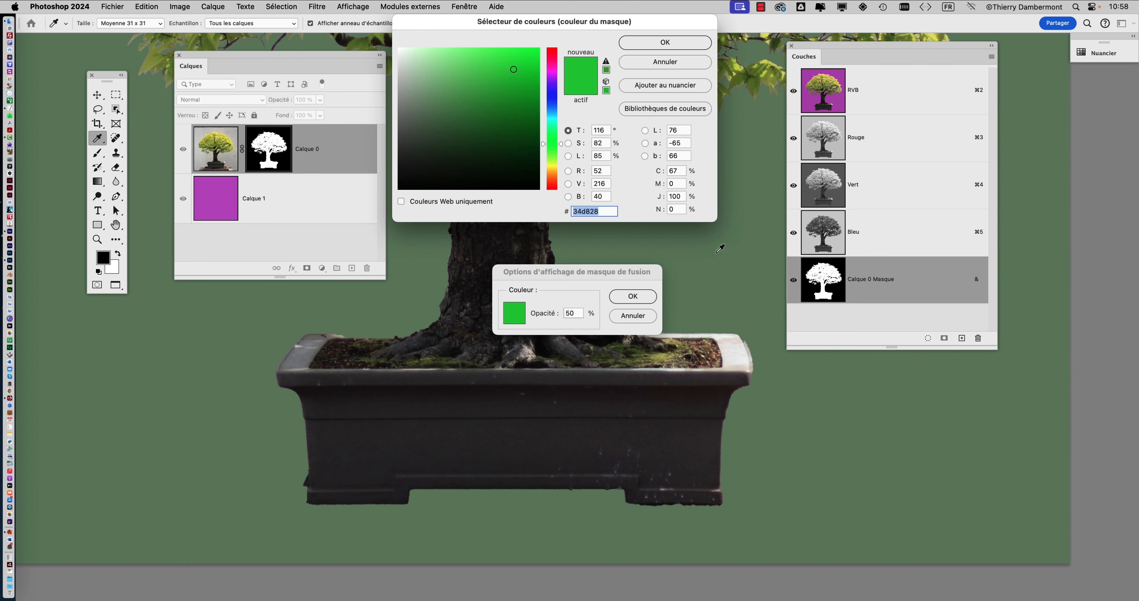
{"action": "left_click", "coordinate": [556, 110]}
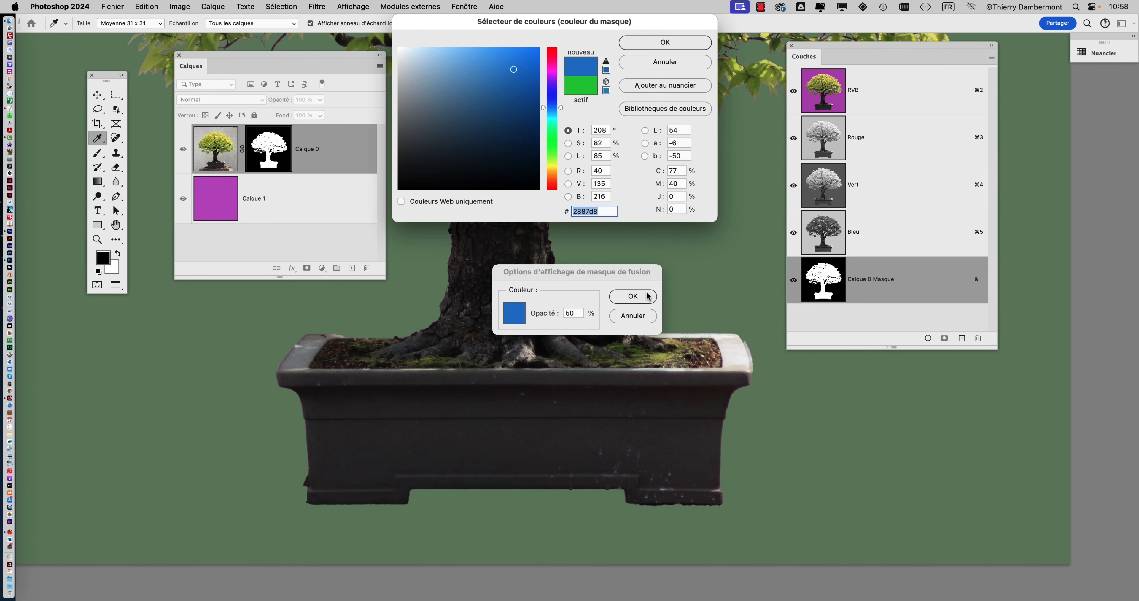
{"action": "left_click", "coordinate": [666, 44]}
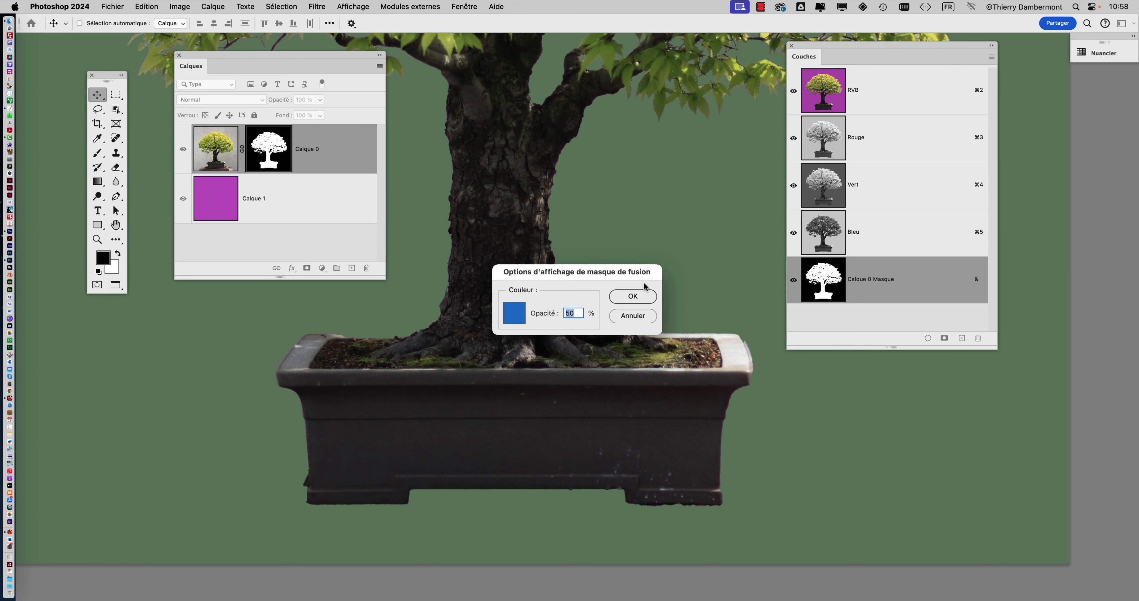
{"action": "left_click", "coordinate": [645, 295]}
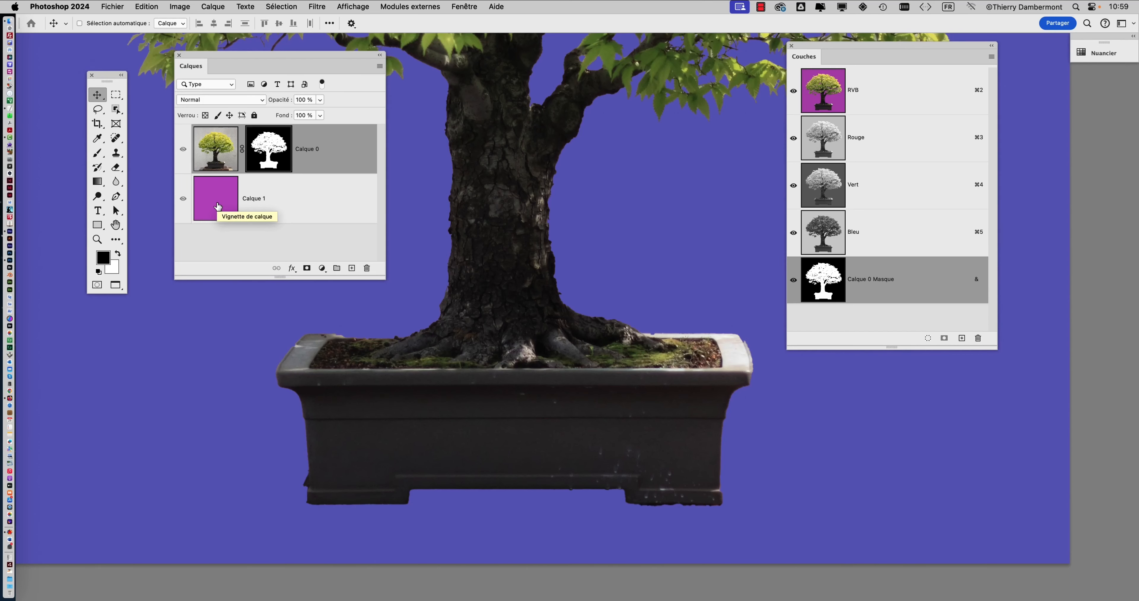
- Disable the layer mask of Calque 0 to view the original photo through the blue overlay
{"action": "left_click", "coordinate": [218, 202]}
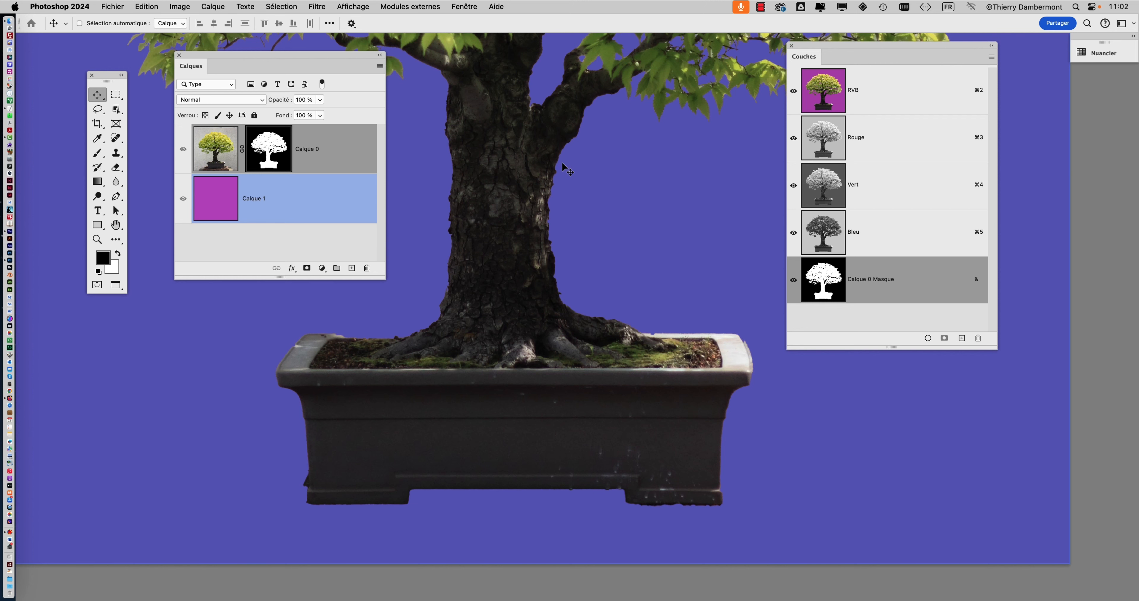
{"action": "scroll", "coordinate": [571, 279], "scroll_direction": "down", "scroll_amount": 3}
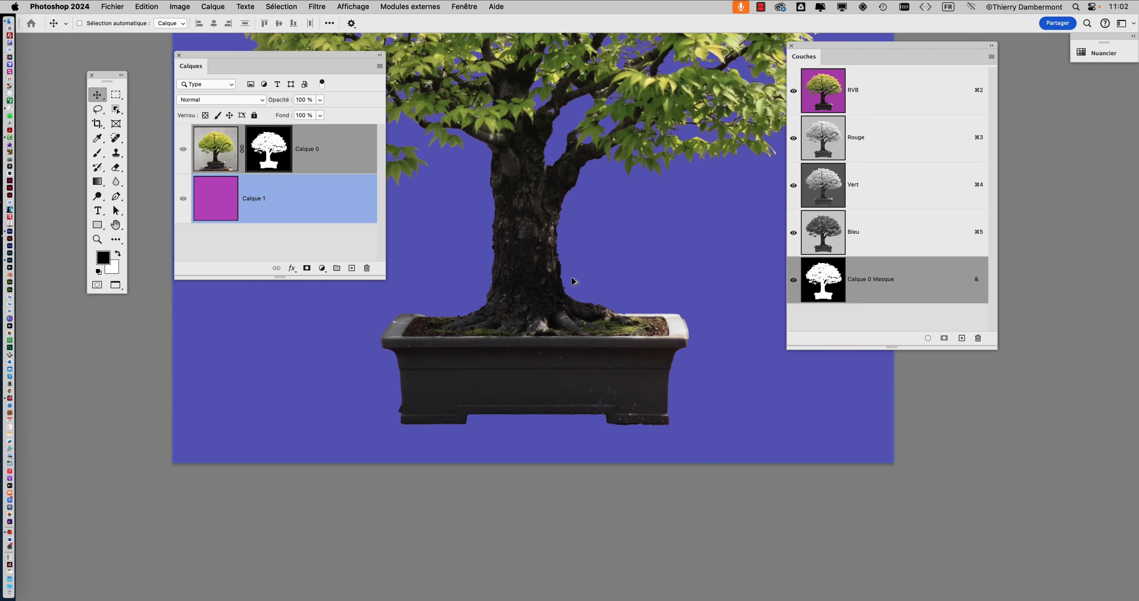
{"action": "left_click_drag", "start_coordinate": [561, 266], "coordinate": [673, 279]}
{"action": "scroll", "coordinate": [585, 356], "scroll_direction": "up", "scroll_amount": 3}
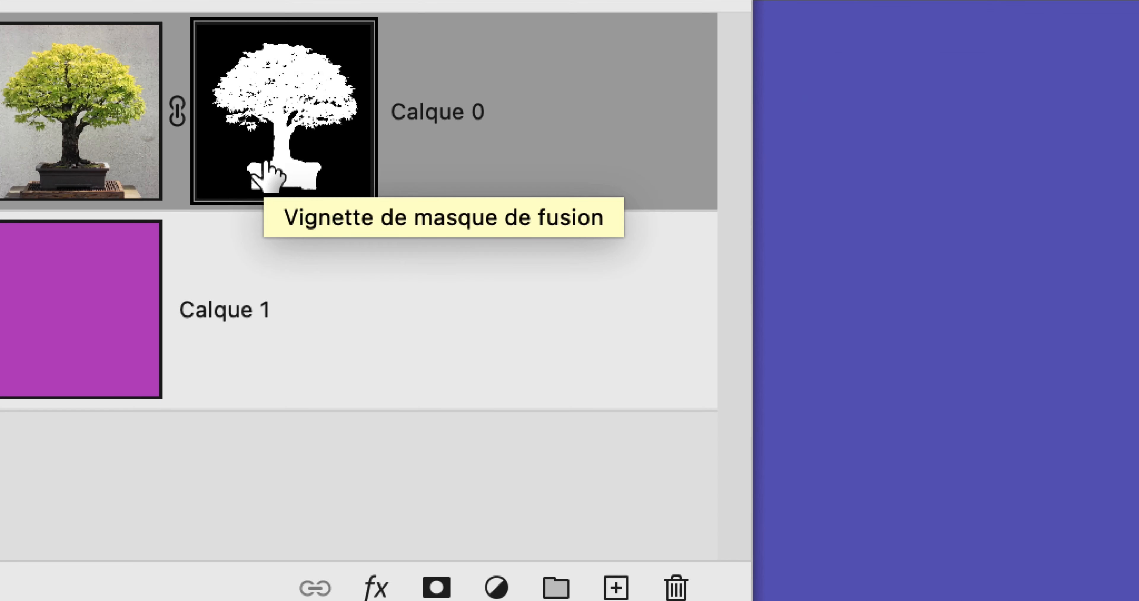
{"action": "left_click", "coordinate": [266, 164], "text": "shift"}
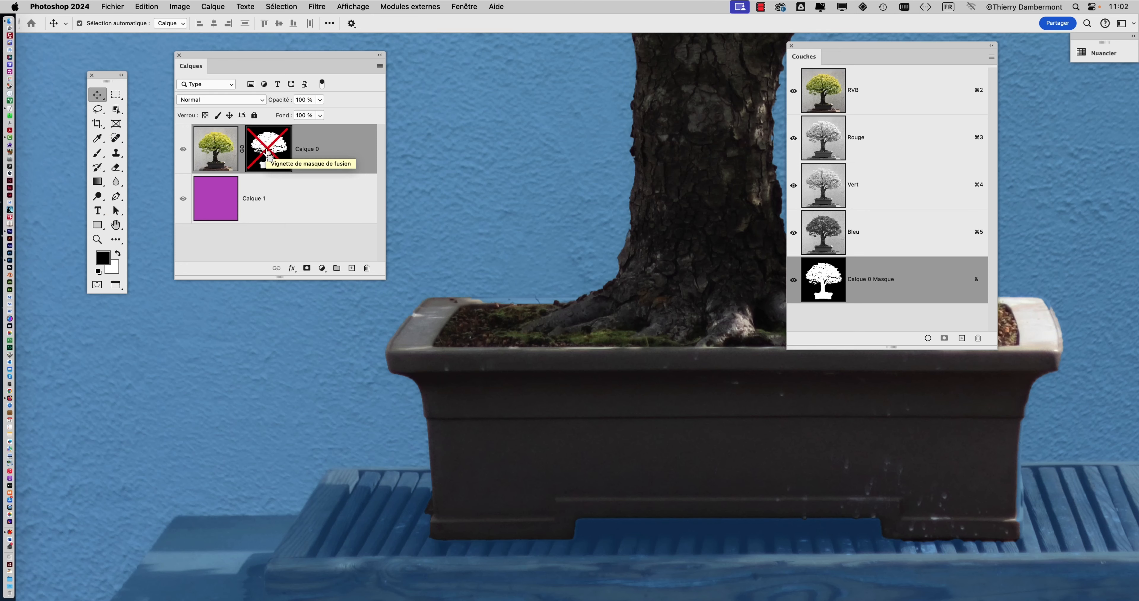
{"action": "scroll", "coordinate": [496, 302], "scroll_direction": "down", "scroll_amount": 5}
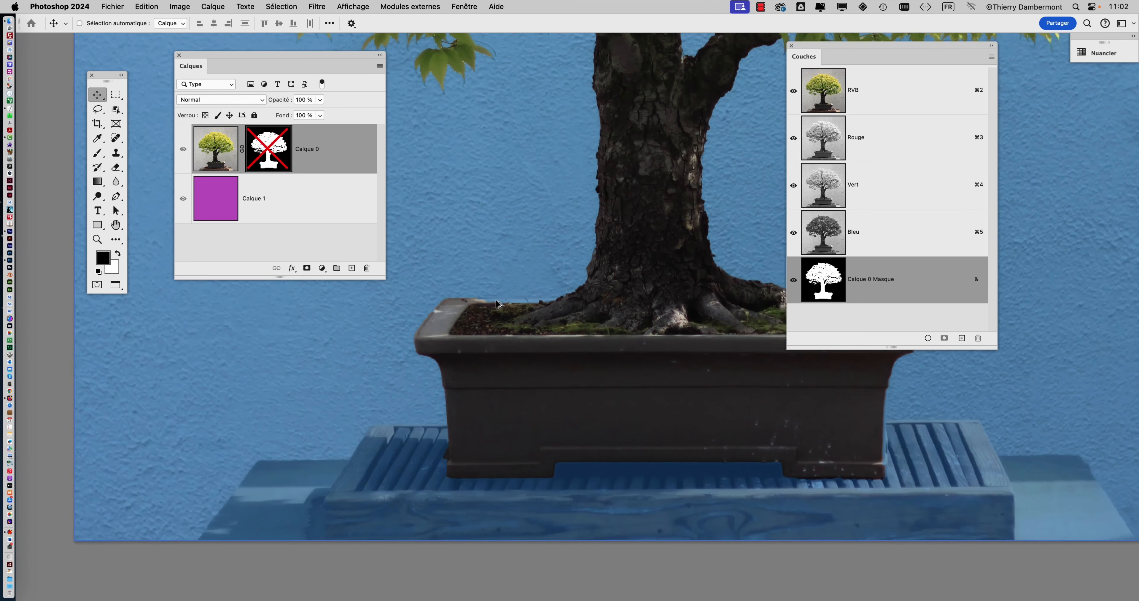
{"action": "left_click_drag", "start_coordinate": [418, 339], "coordinate": [311, 369]}
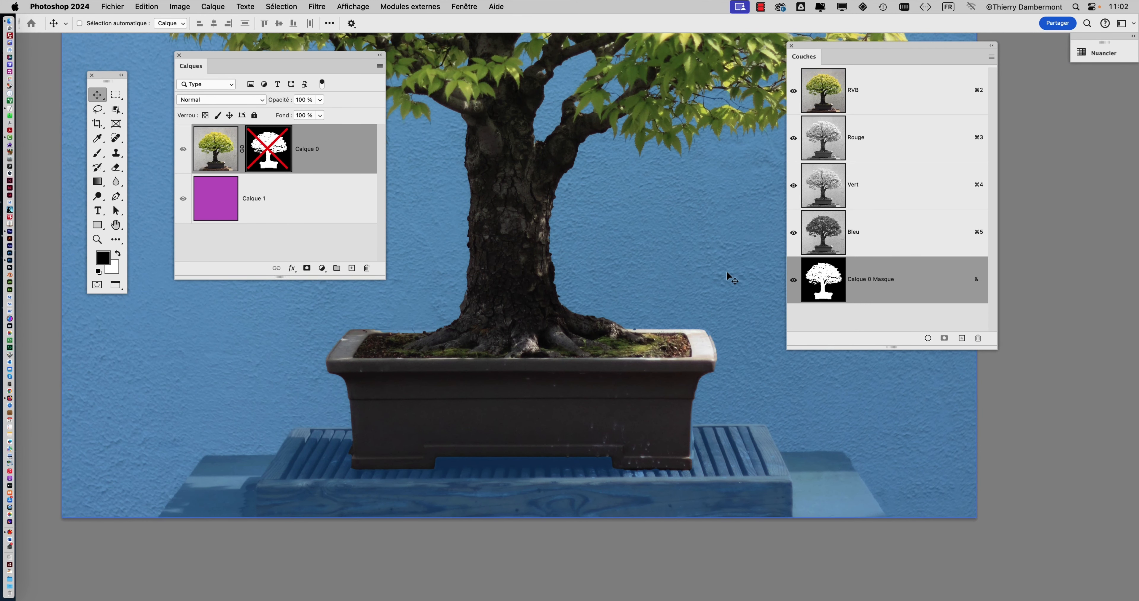
- Re-enable the layer mask of Calque 0 and inspect the cut-out edge along the pot's rear rim
{"action": "left_click", "coordinate": [282, 154], "text": "shift"}
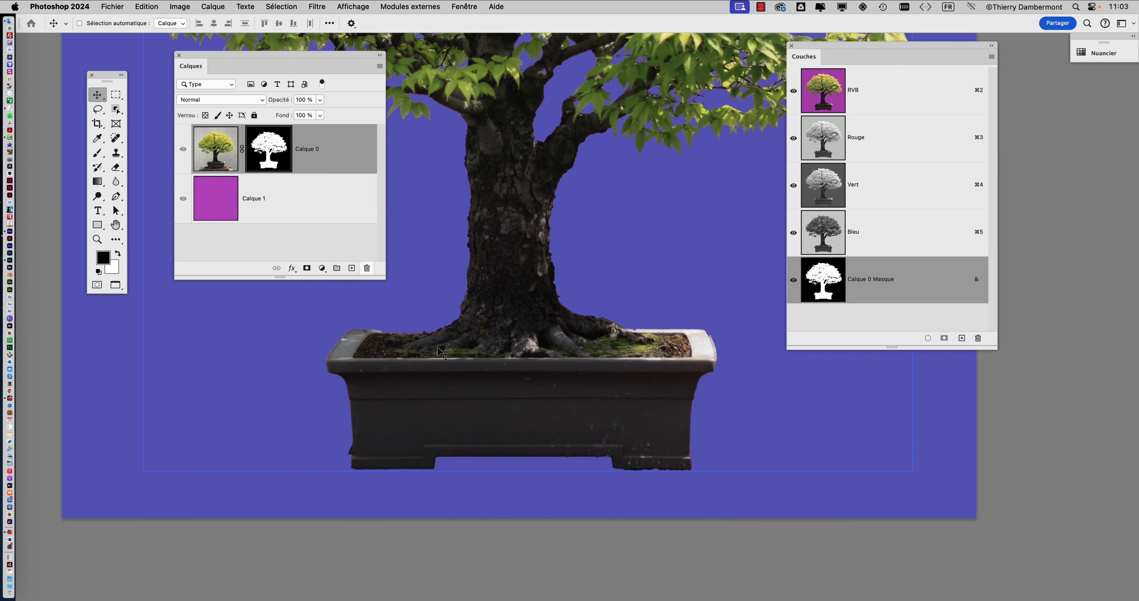
{"action": "scroll", "coordinate": [411, 339], "scroll_direction": "up", "scroll_amount": 2}
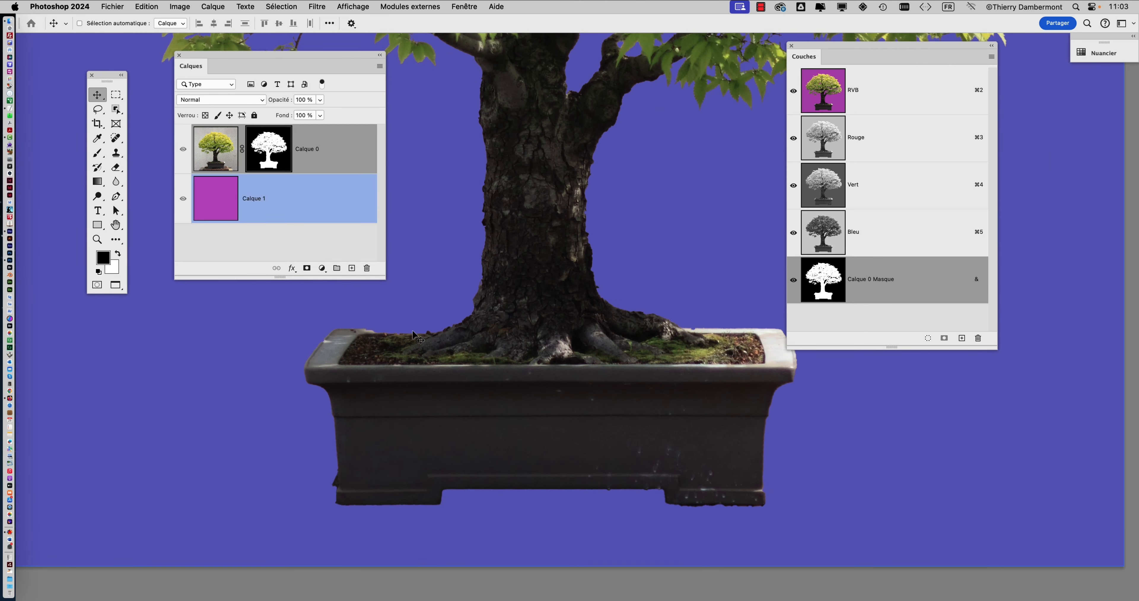
{"action": "scroll", "coordinate": [411, 338], "scroll_direction": "up", "scroll_amount": 3}
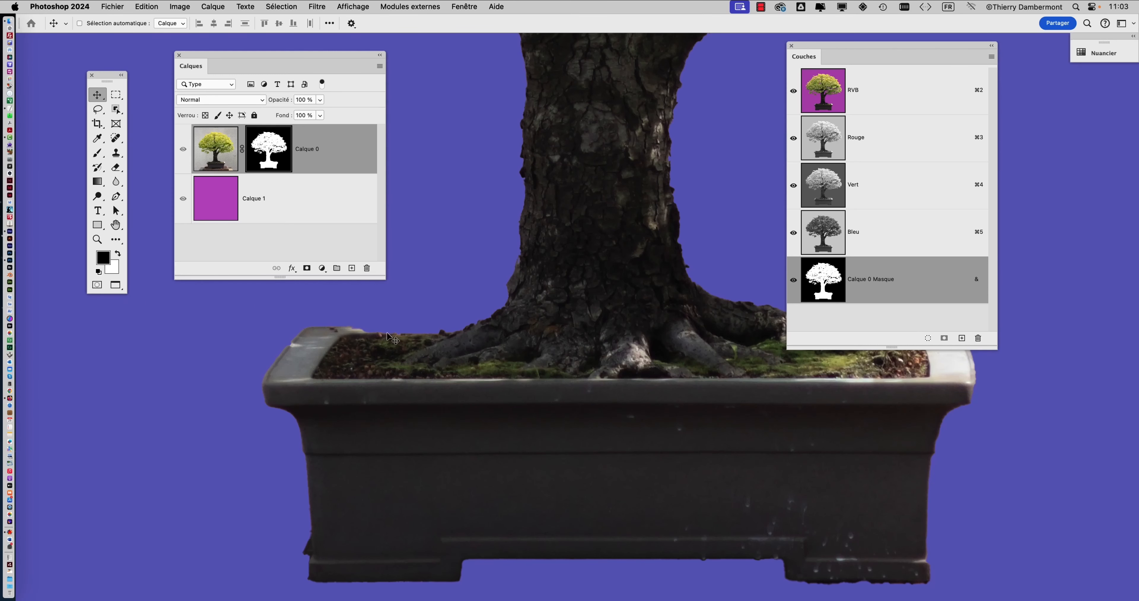
- Disable the Calque 0 layer mask again to compare the pot's rear rim with the original photo
{"action": "left_click", "coordinate": [275, 147], "text": "shift"}
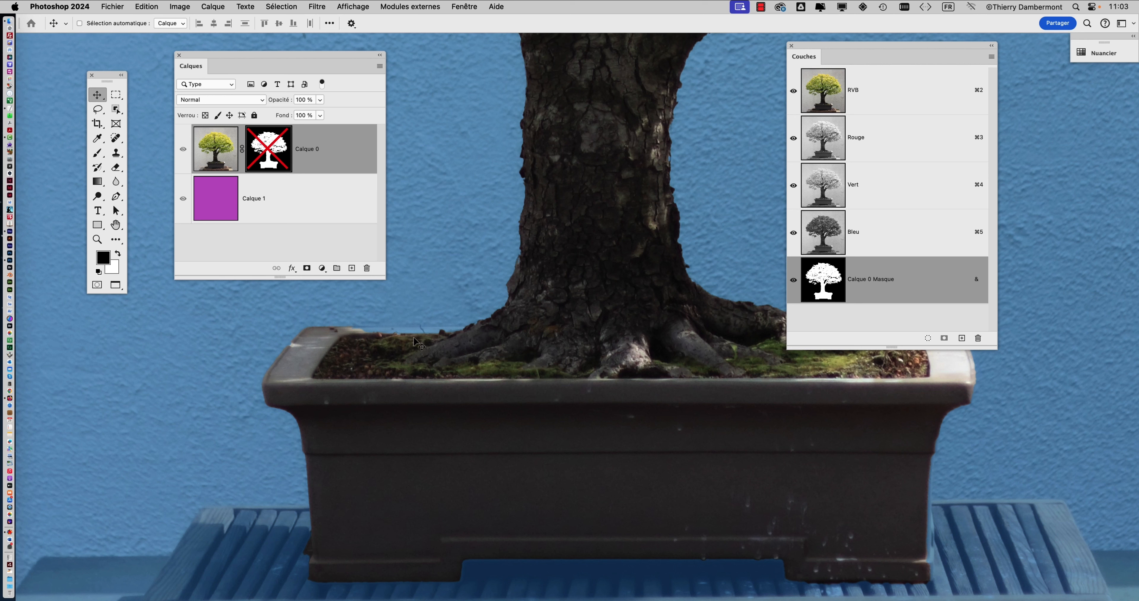
{"action": "scroll", "coordinate": [389, 337], "scroll_direction": "up", "scroll_amount": 3}
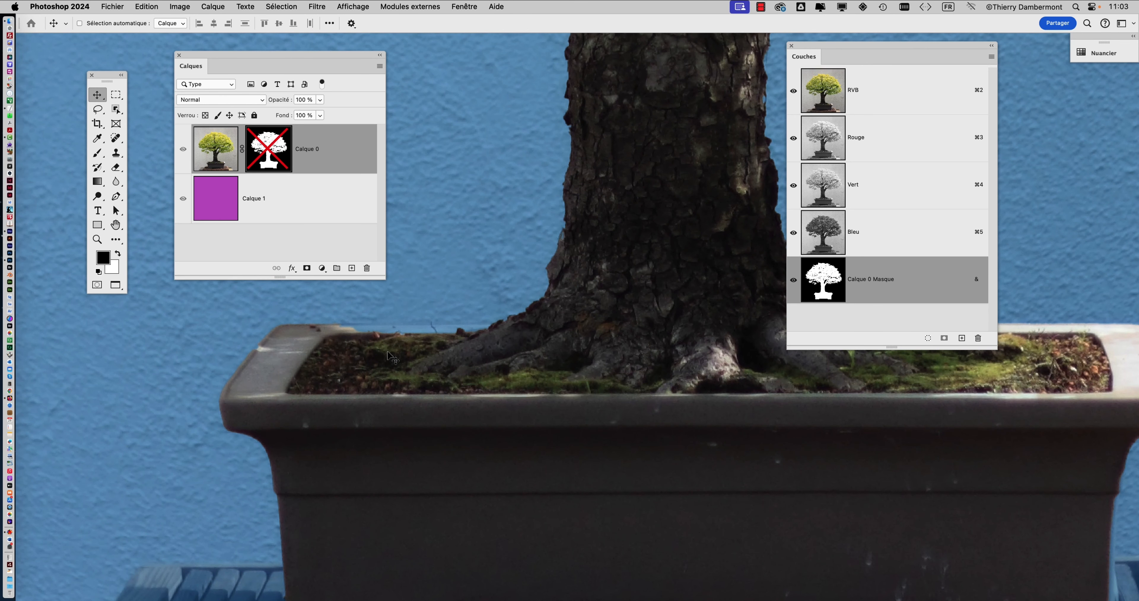
{"action": "left_click_drag", "start_coordinate": [389, 357], "coordinate": [313, 396]}
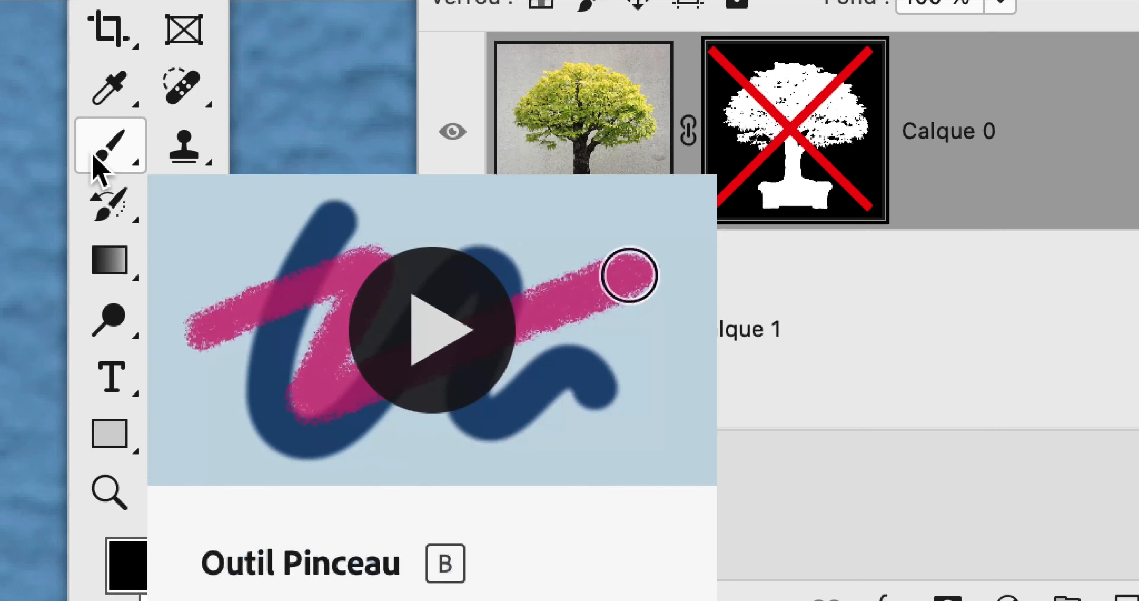
- Select the Brush tool and display the system's on-screen keyboard over the image
{"action": "left_click", "coordinate": [94, 155]}
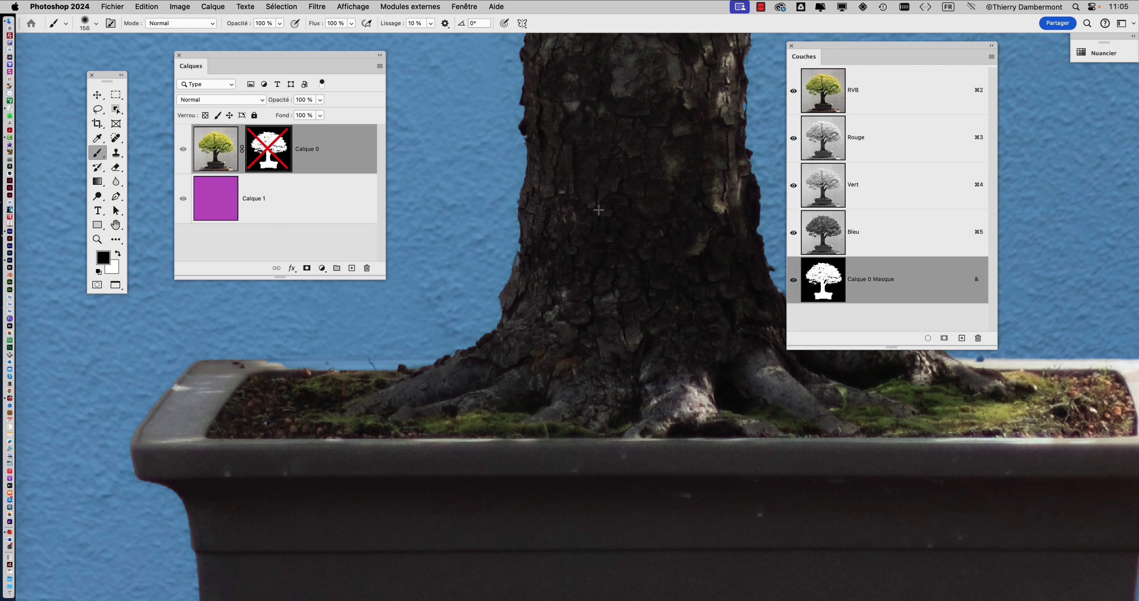
{"action": "left_click", "coordinate": [947, 7]}
{"action": "left_click", "coordinate": [947, 7]}
{"action": "left_click", "coordinate": [947, 7]}
{"action": "left_click", "coordinate": [990, 121]}
{"action": "left_click_drag", "start_coordinate": [681, 207], "coordinate": [580, 147]}
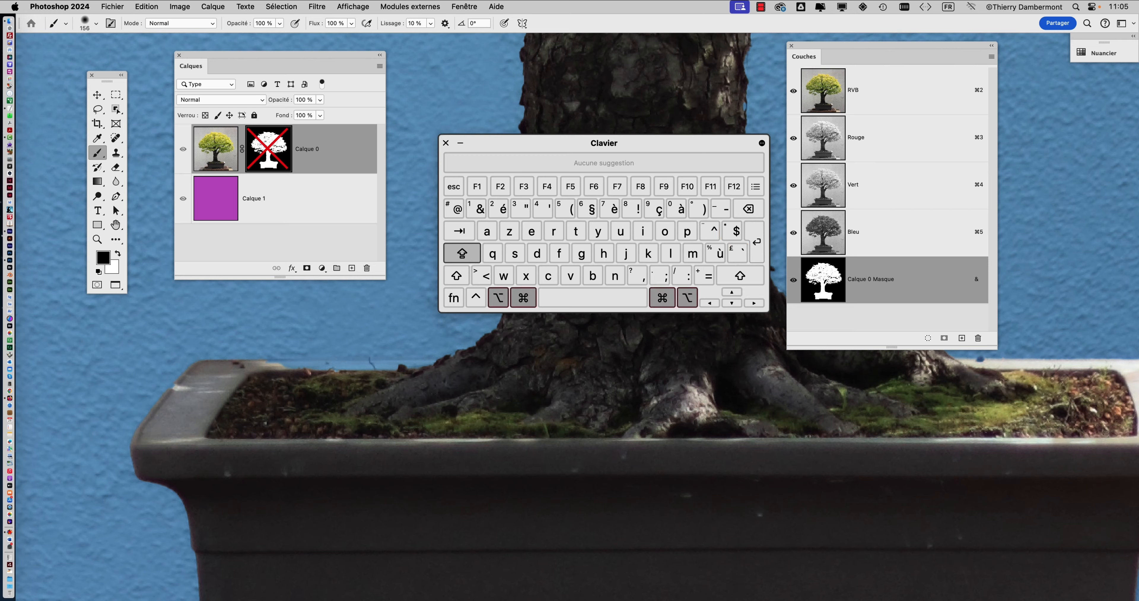
- Turn off caps lock so the brush outline shows, and close the on-screen keyboard
{"action": "key", "text": "alt+super+8"}
{"action": "left_click", "coordinate": [465, 249]}
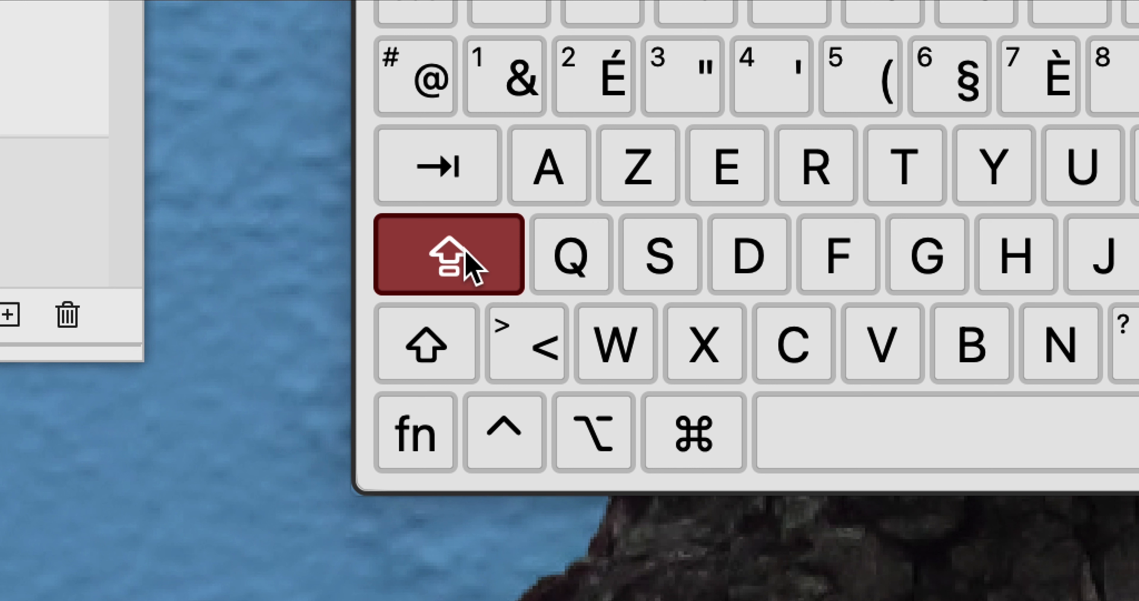
{"action": "left_click", "coordinate": [466, 258]}
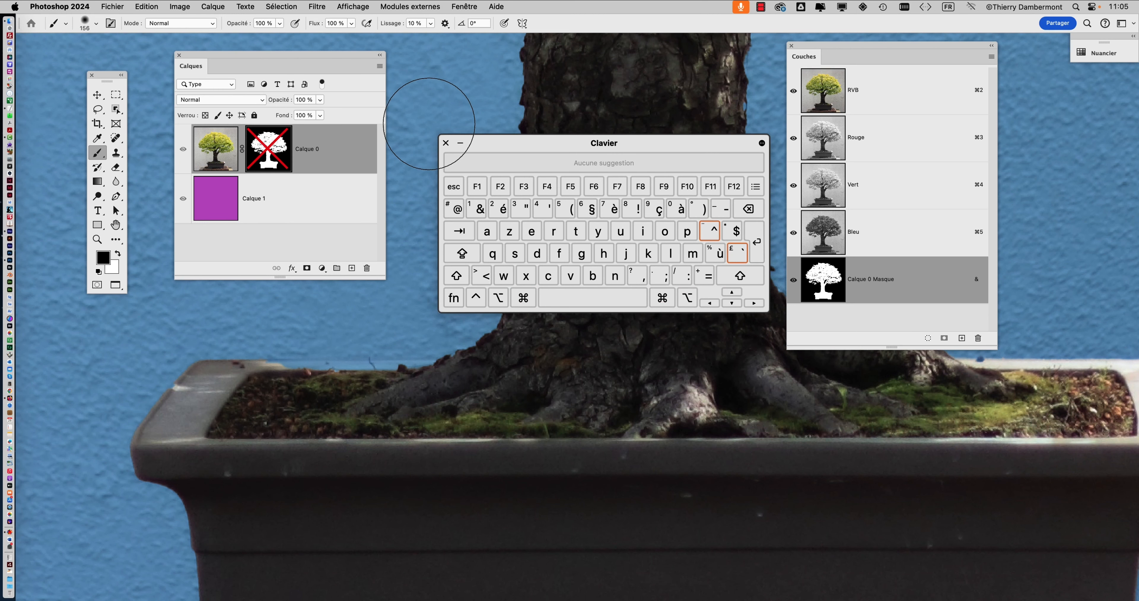
{"action": "left_click", "coordinate": [445, 143]}
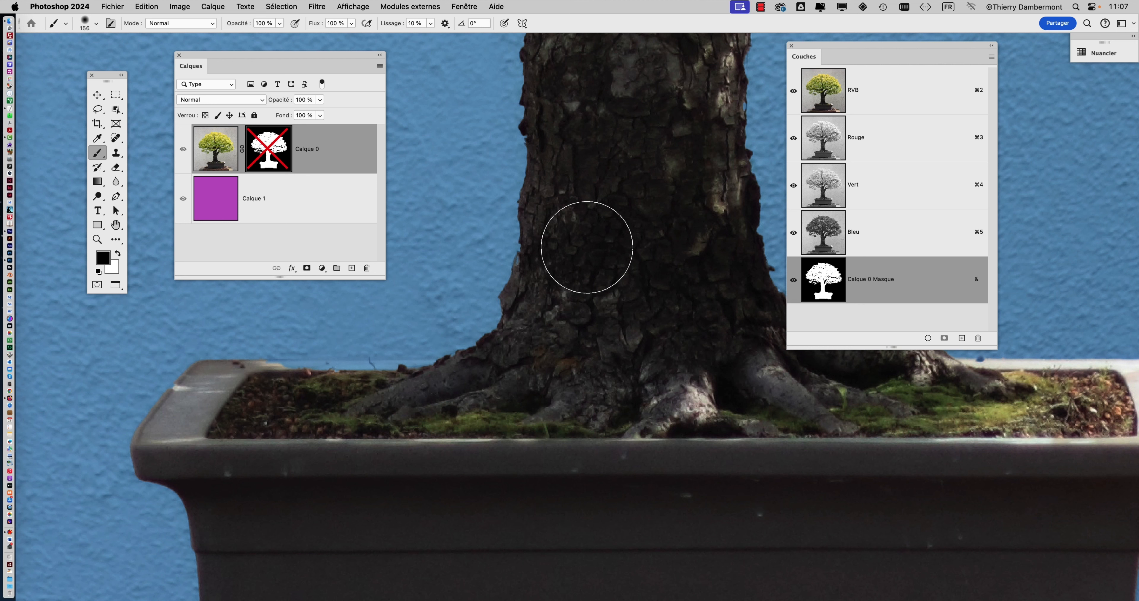
- Resize the brush interactively over the trunk to a diameter of 39 px with a harder edge
{"action": "mouse_move", "coordinate": [586, 247]}
{"action": "left_mouse_down"}
{"action": "mouse_move", "coordinate": [728, 238]}
{"action": "mouse_move", "coordinate": [568, 250]}
{"action": "mouse_move", "coordinate": [728, 249]}
{"action": "left_mouse_up"}
{"action": "mouse_move", "coordinate": [700, 251]}
{"action": "left_mouse_down"}
{"action": "mouse_move", "coordinate": [605, 251]}
{"action": "mouse_move", "coordinate": [729, 253]}
{"action": "mouse_move", "coordinate": [604, 257]}
{"action": "left_mouse_up"}
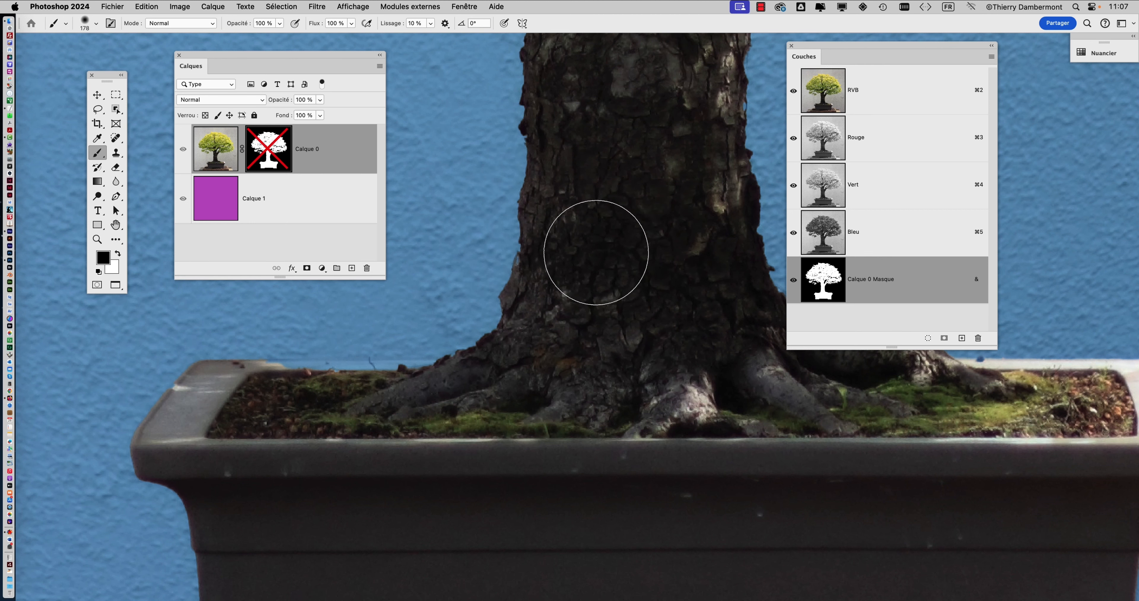
{"action": "mouse_move", "coordinate": [612, 256]}
{"action": "left_mouse_down"}
{"action": "mouse_move", "coordinate": [604, 246]}
{"action": "mouse_move", "coordinate": [566, 257]}
{"action": "mouse_move", "coordinate": [619, 271]}
{"action": "mouse_move", "coordinate": [592, 270]}
{"action": "mouse_move", "coordinate": [776, 264]}
{"action": "mouse_move", "coordinate": [544, 285]}
{"action": "left_mouse_up"}
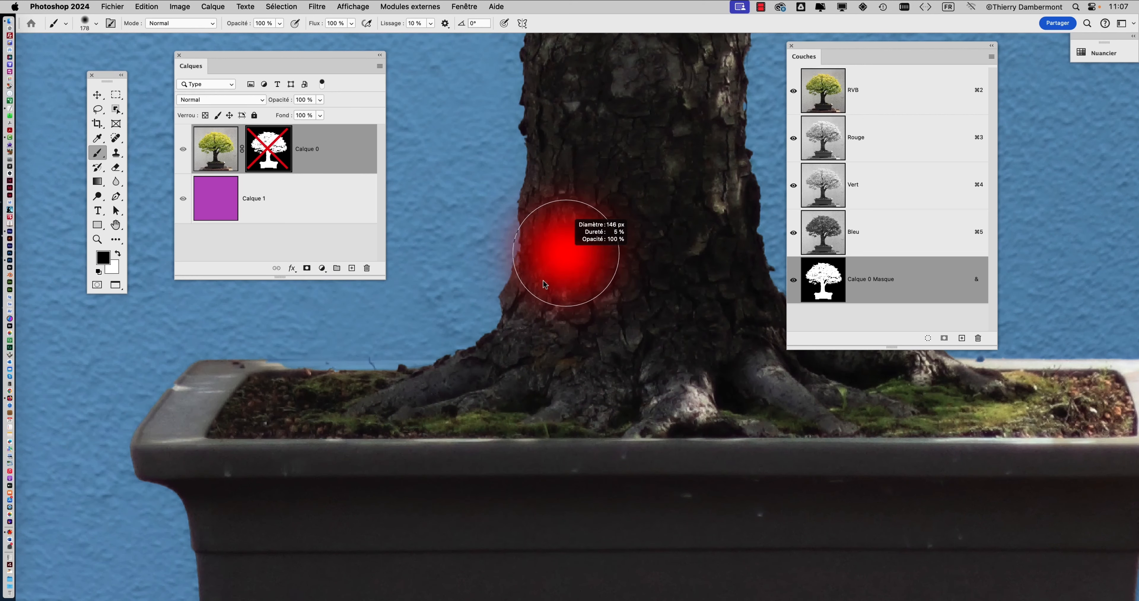
{"action": "mouse_move", "coordinate": [532, 153]}
{"action": "left_mouse_down"}
{"action": "mouse_move", "coordinate": [567, 397]}
{"action": "mouse_move", "coordinate": [562, 155]}
{"action": "mouse_move", "coordinate": [561, 350]}
{"action": "mouse_move", "coordinate": [567, 333]}
{"action": "mouse_move", "coordinate": [495, 335]}
{"action": "mouse_move", "coordinate": [534, 327]}
{"action": "mouse_move", "coordinate": [515, 325]}
{"action": "mouse_move", "coordinate": [516, 291]}
{"action": "left_mouse_up"}
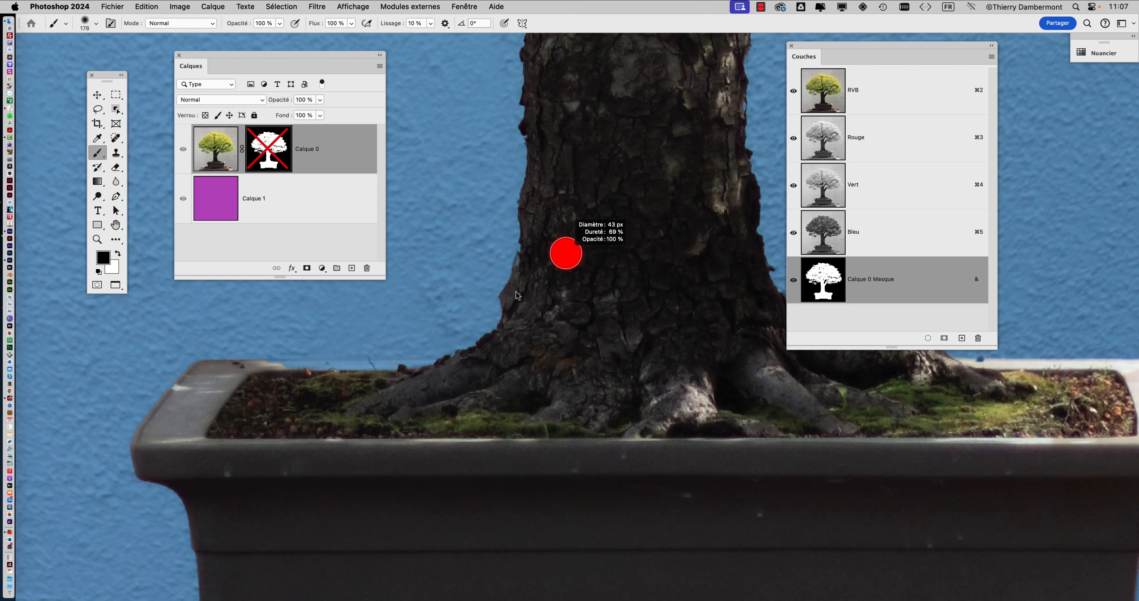
{"action": "left_click_drag", "start_coordinate": [516, 291], "coordinate": [528, 323]}
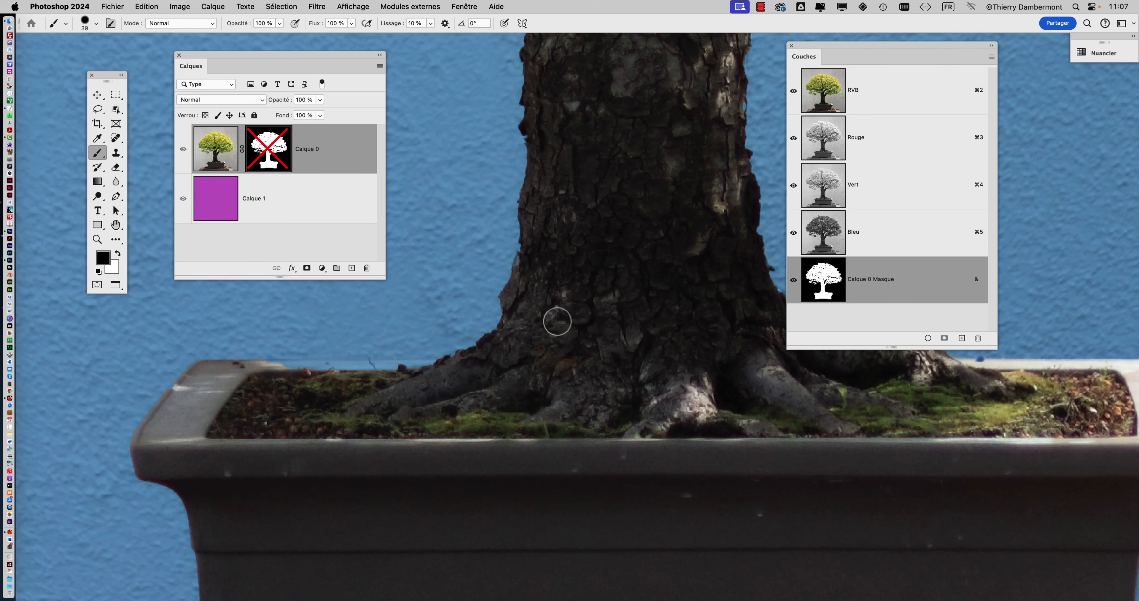
{"action": "scroll", "coordinate": [590, 323], "scroll_direction": "up", "scroll_amount": 1}
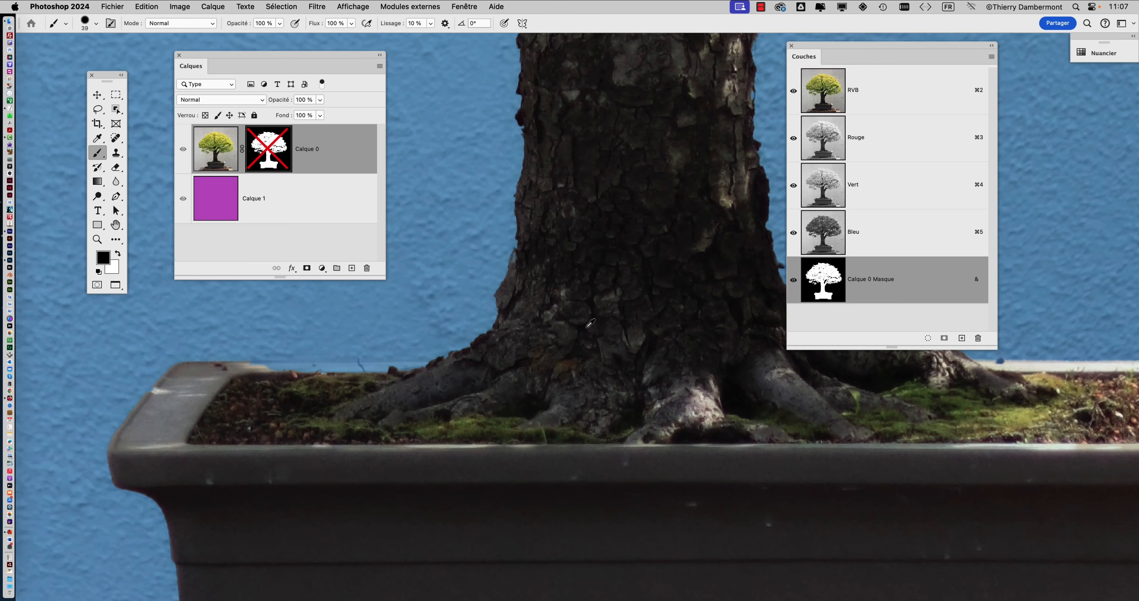
{"action": "scroll", "coordinate": [590, 323], "scroll_direction": "down", "scroll_amount": 2}
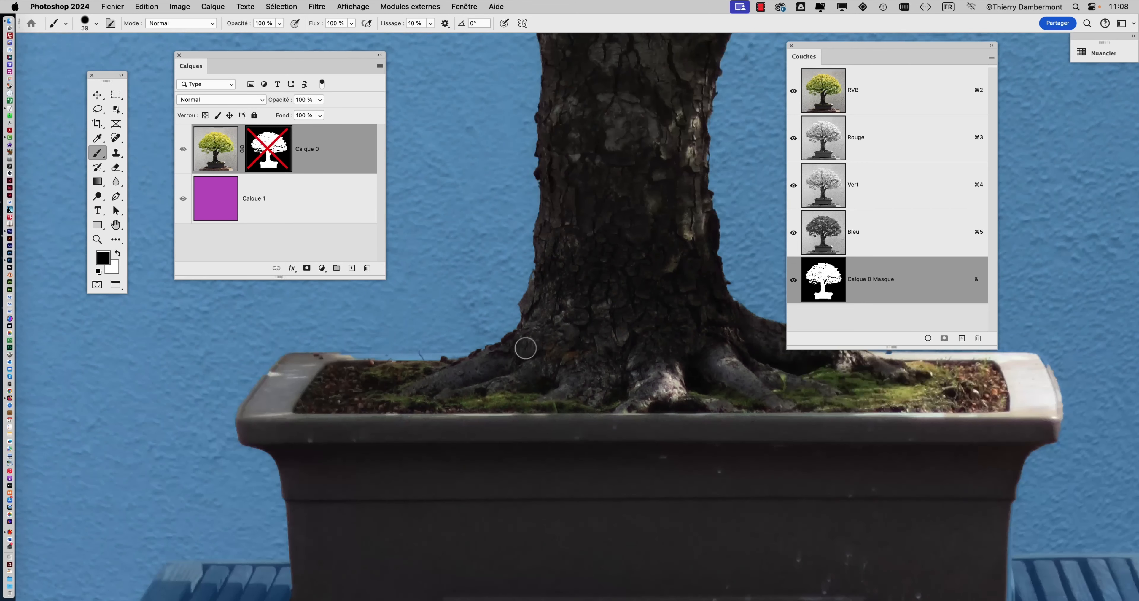
{"action": "left_click_drag", "start_coordinate": [530, 349], "coordinate": [524, 350]}
{"action": "scroll", "coordinate": [527, 347], "scroll_direction": "up", "scroll_amount": 1}
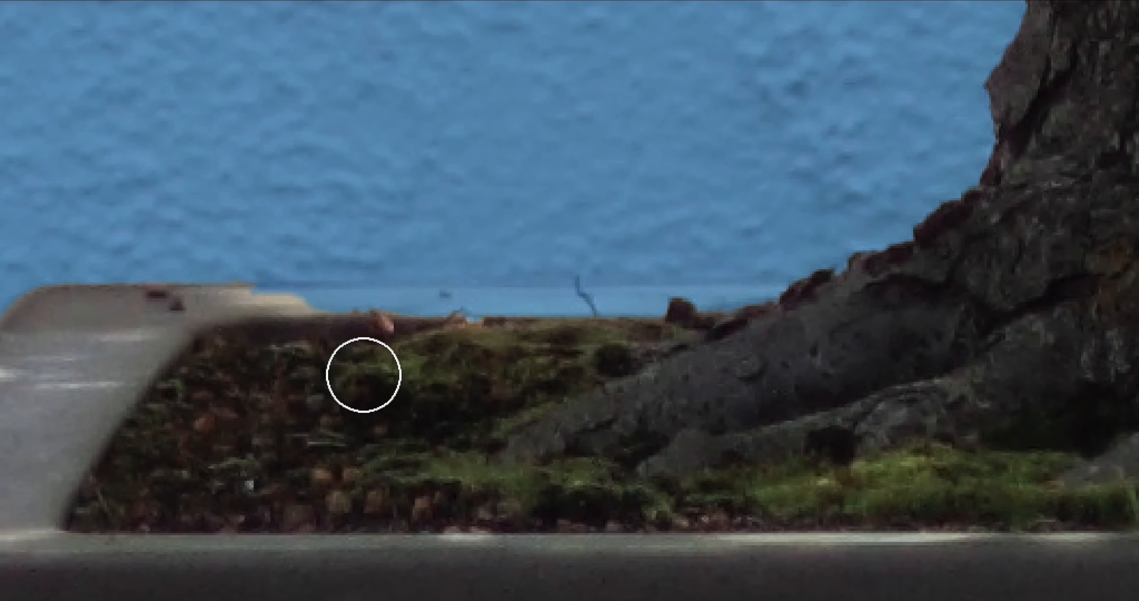
{"action": "mouse_move", "coordinate": [361, 376]}
{"action": "left_mouse_down"}
{"action": "mouse_move", "coordinate": [324, 380]}
{"action": "mouse_move", "coordinate": [352, 378]}
{"action": "left_mouse_up"}
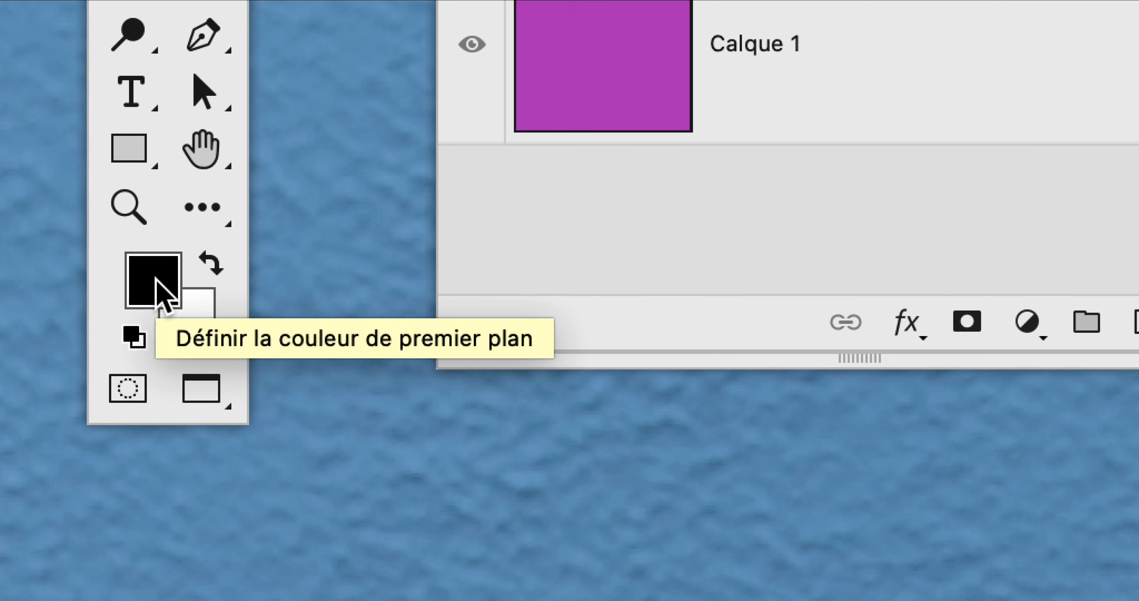
{"action": "left_click", "coordinate": [152, 281]}
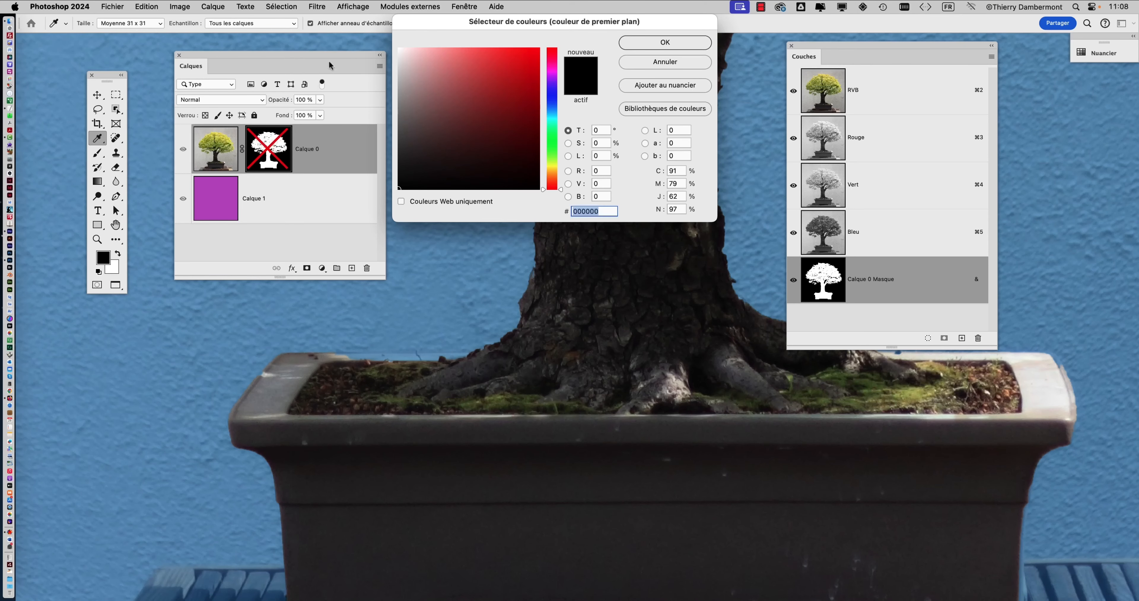
{"action": "left_click_drag", "start_coordinate": [443, 31], "coordinate": [536, 199]}
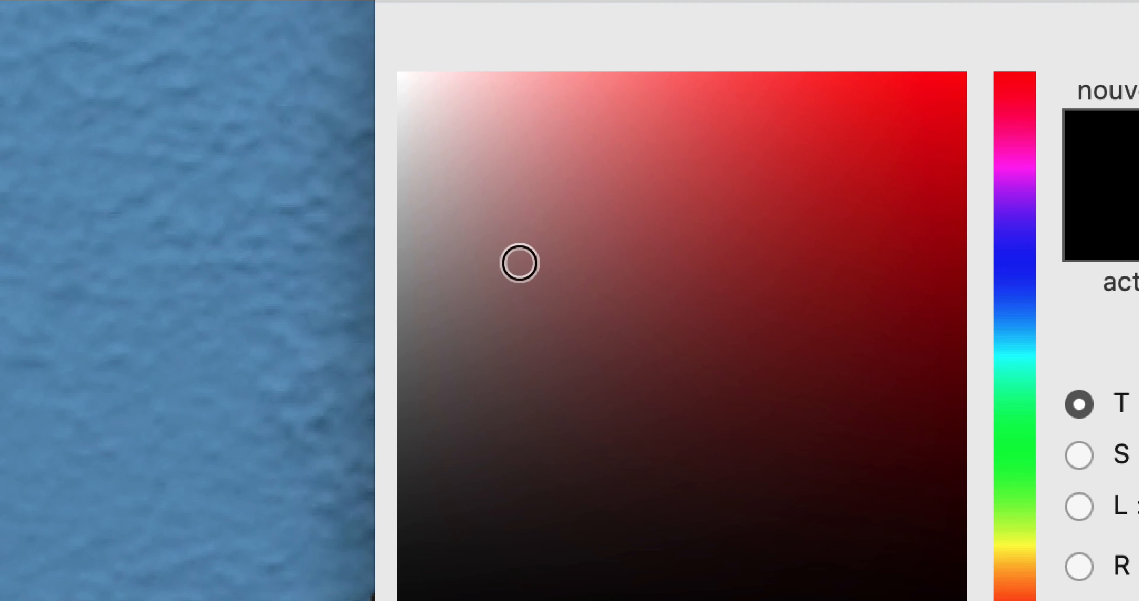
{"action": "left_click_drag", "start_coordinate": [522, 264], "coordinate": [495, 219]}
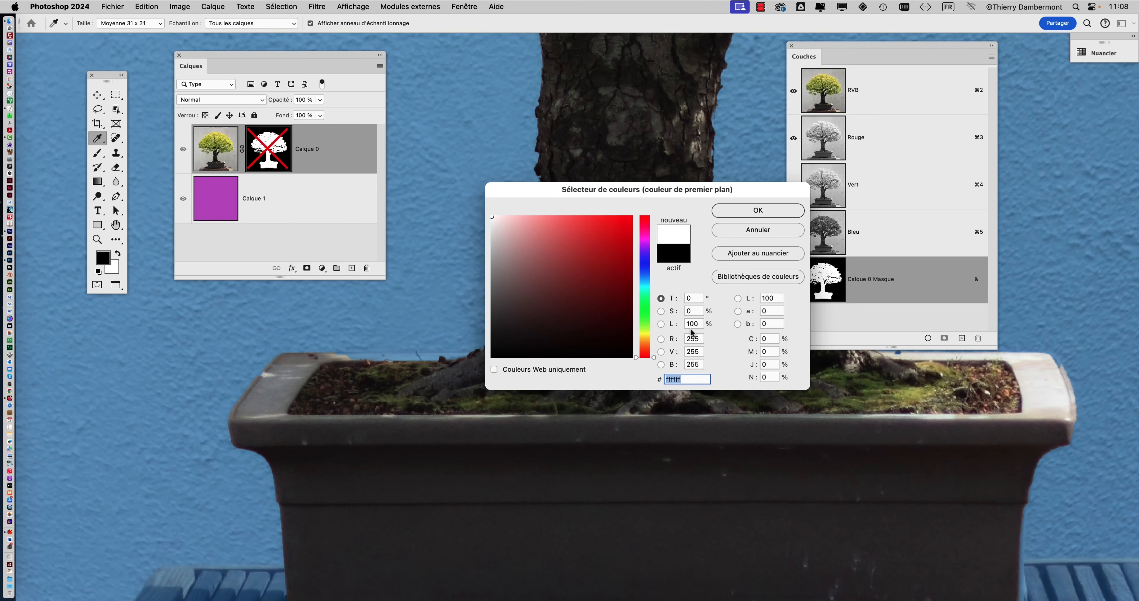
{"action": "left_click", "coordinate": [757, 229]}
{"action": "key", "text": "b"}
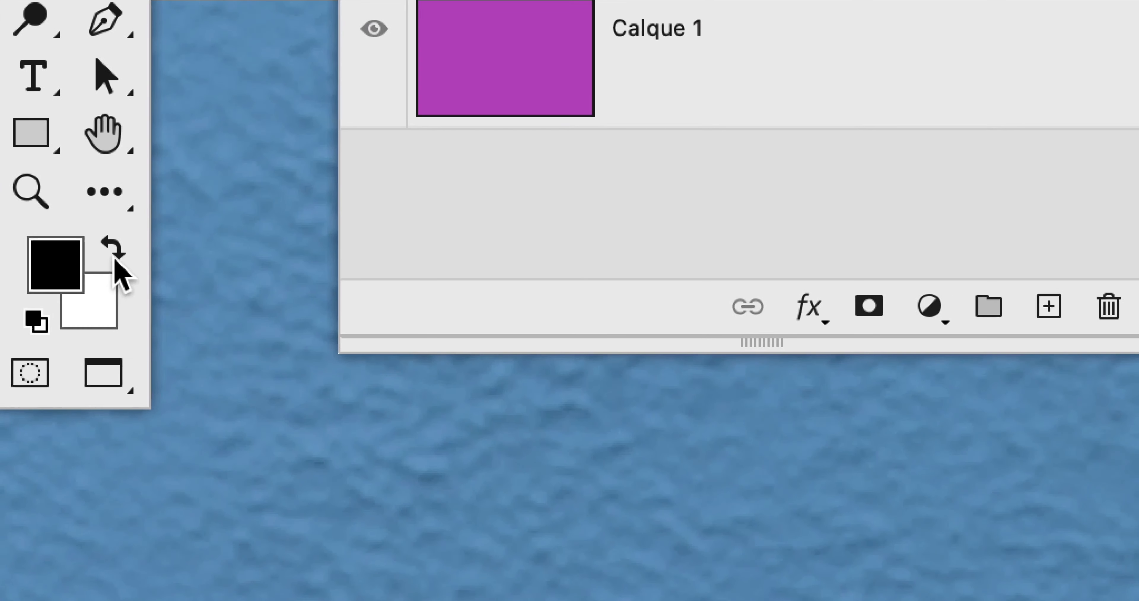
- Swap the foreground colour to white and paint the pot's rear rim left of the trunk back into the mask with a 23 px brush
{"action": "left_click", "coordinate": [175, 194]}
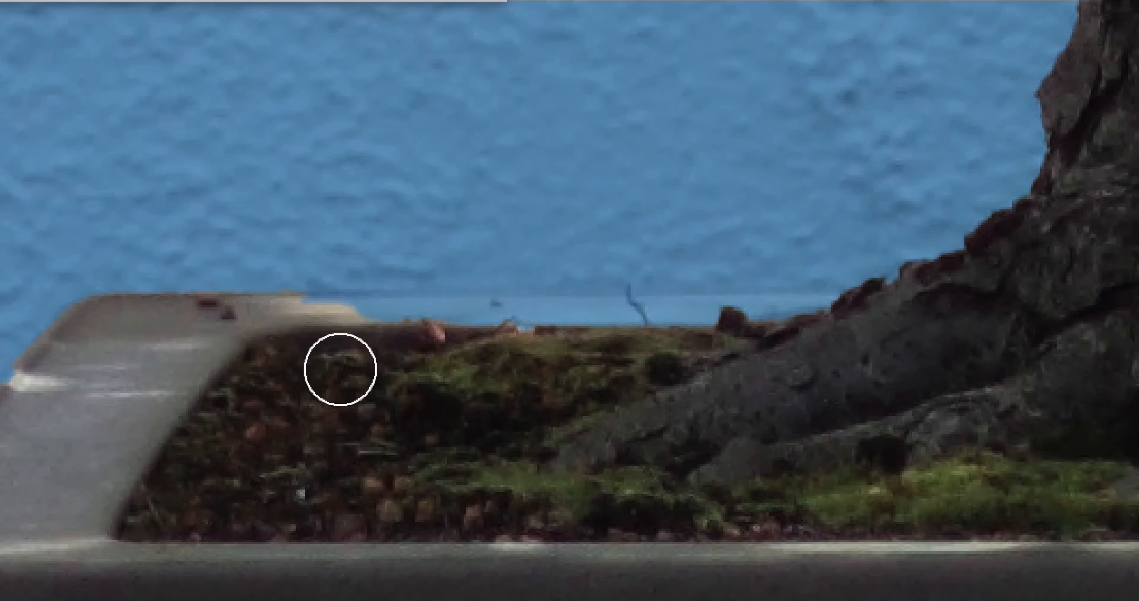
{"action": "left_click_drag", "start_coordinate": [390, 387], "coordinate": [336, 372], "text": "ctrl+alt"}
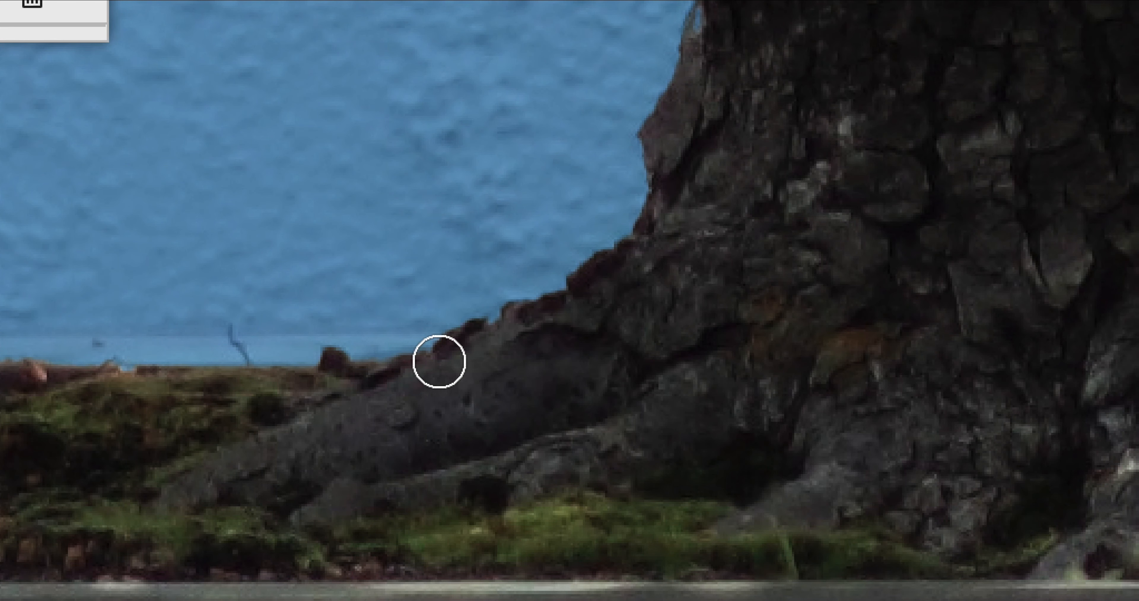
{"action": "key", "text": "ctrl+z"}
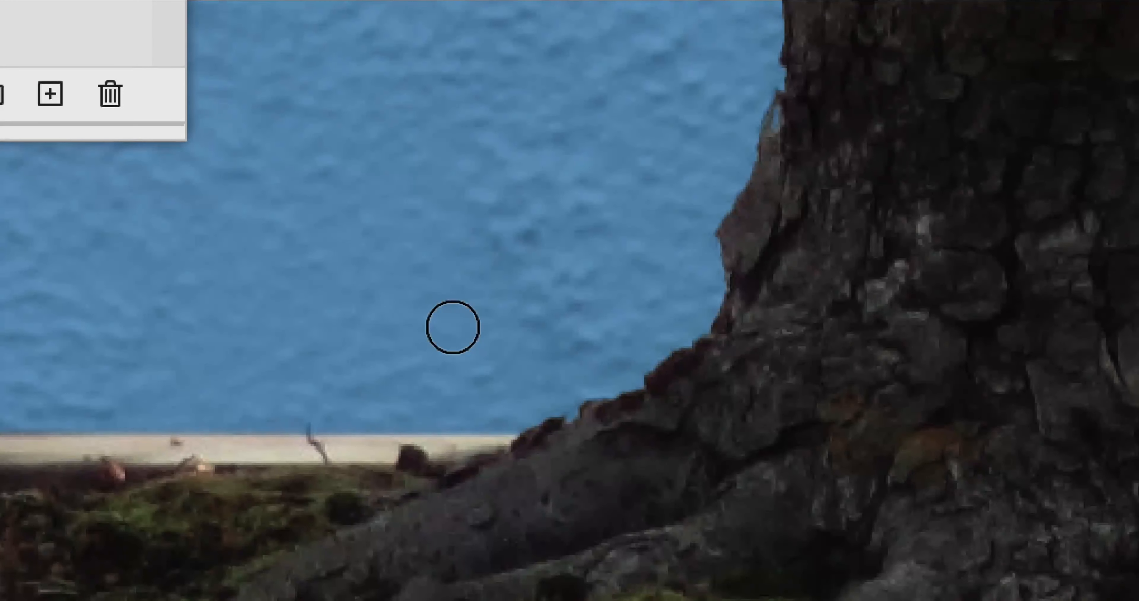
{"action": "left_click_drag", "start_coordinate": [452, 327], "coordinate": [454, 328]}
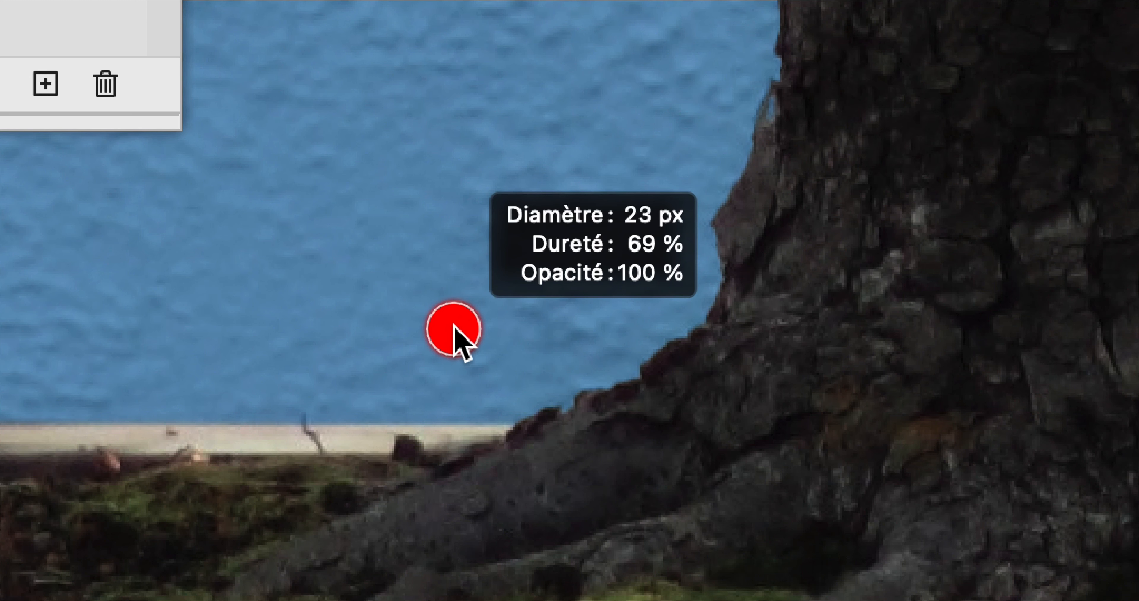
{"action": "left_click_drag", "start_coordinate": [454, 328], "coordinate": [454, 328]}
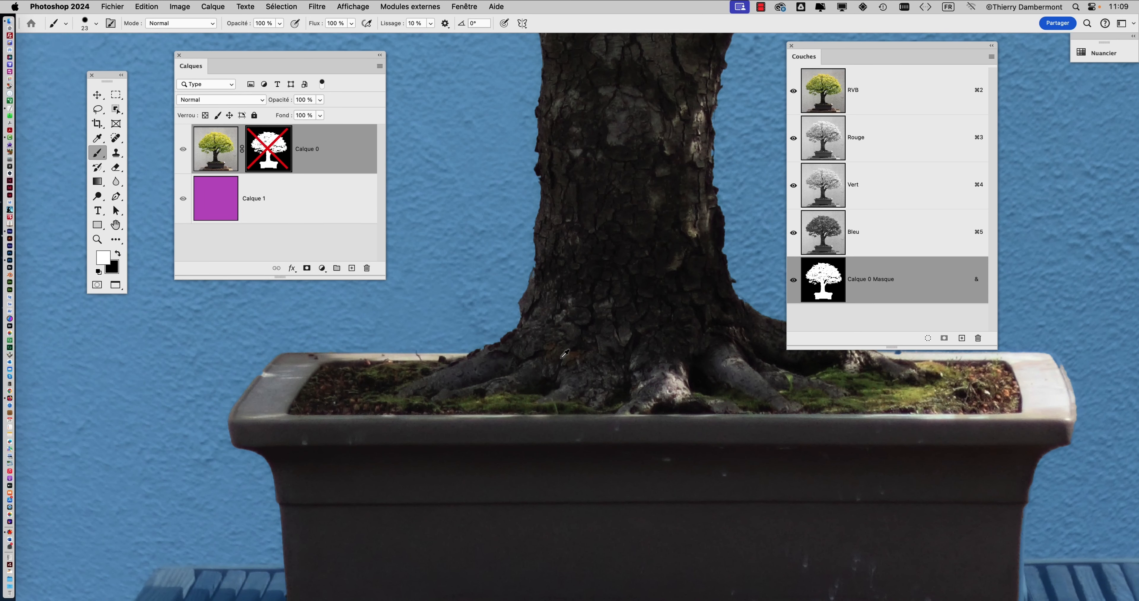
- Set the brush diameter to 20 px and paint the missing outer edge of the pot's right rear corner back into the mask in white
{"action": "scroll", "coordinate": [565, 353], "scroll_direction": "down", "scroll_amount": 3}
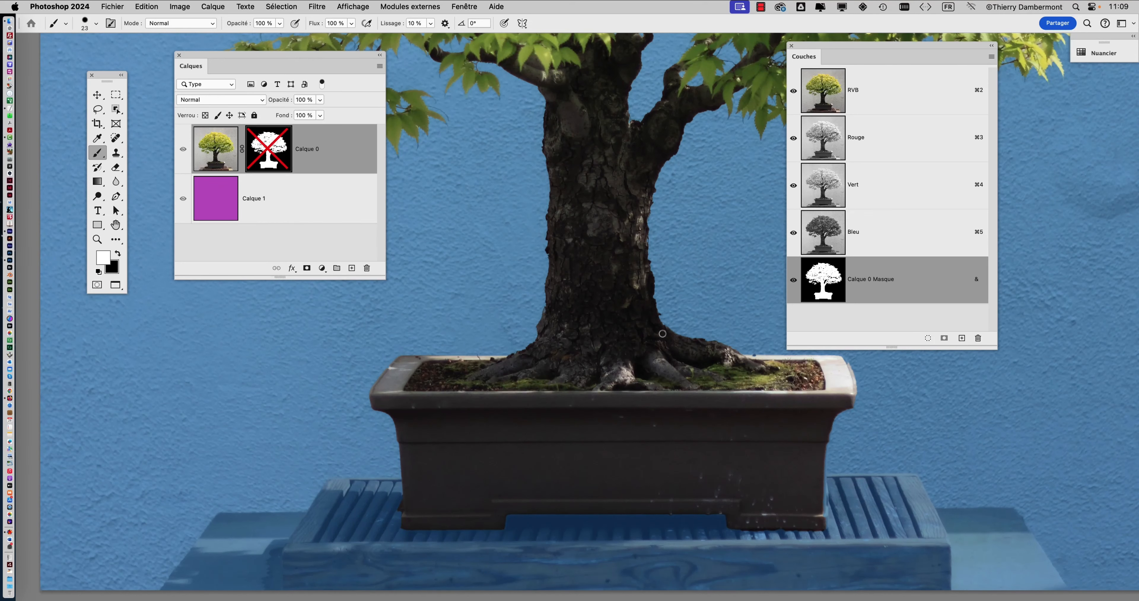
{"action": "scroll", "coordinate": [761, 345], "scroll_direction": "up", "scroll_amount": 4}
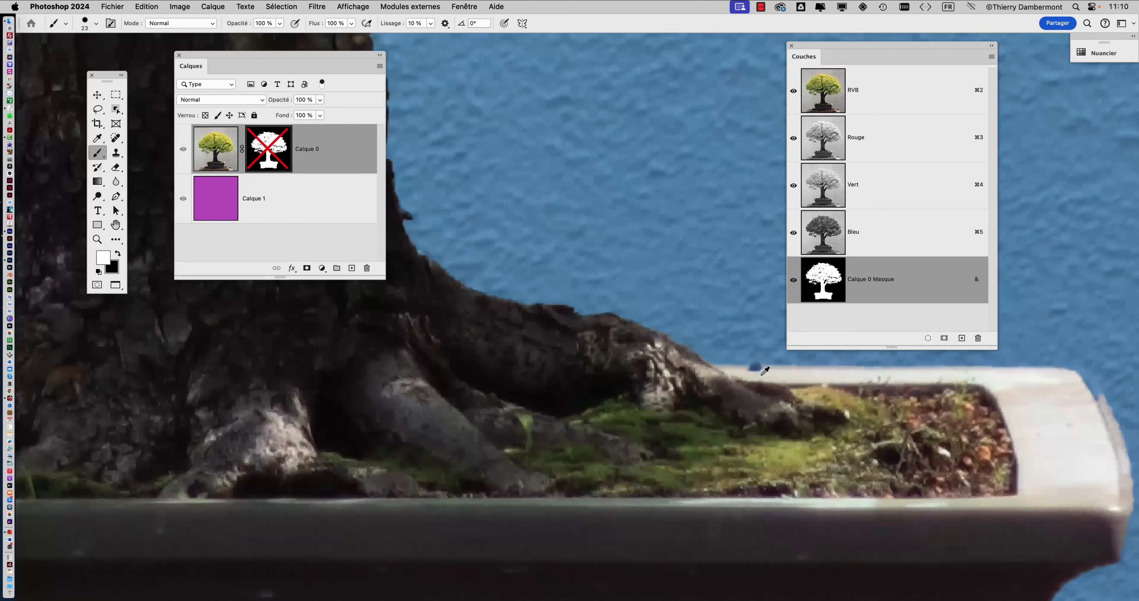
{"action": "scroll", "coordinate": [764, 370], "scroll_direction": "down", "scroll_amount": 5}
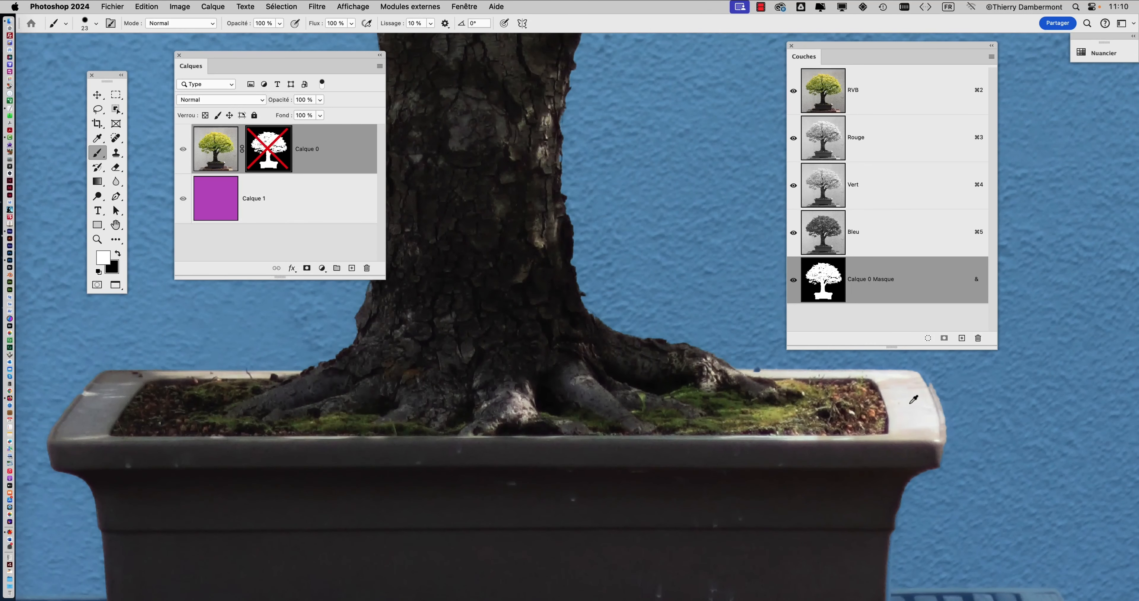
{"action": "scroll", "coordinate": [921, 376], "scroll_direction": "up", "scroll_amount": 4}
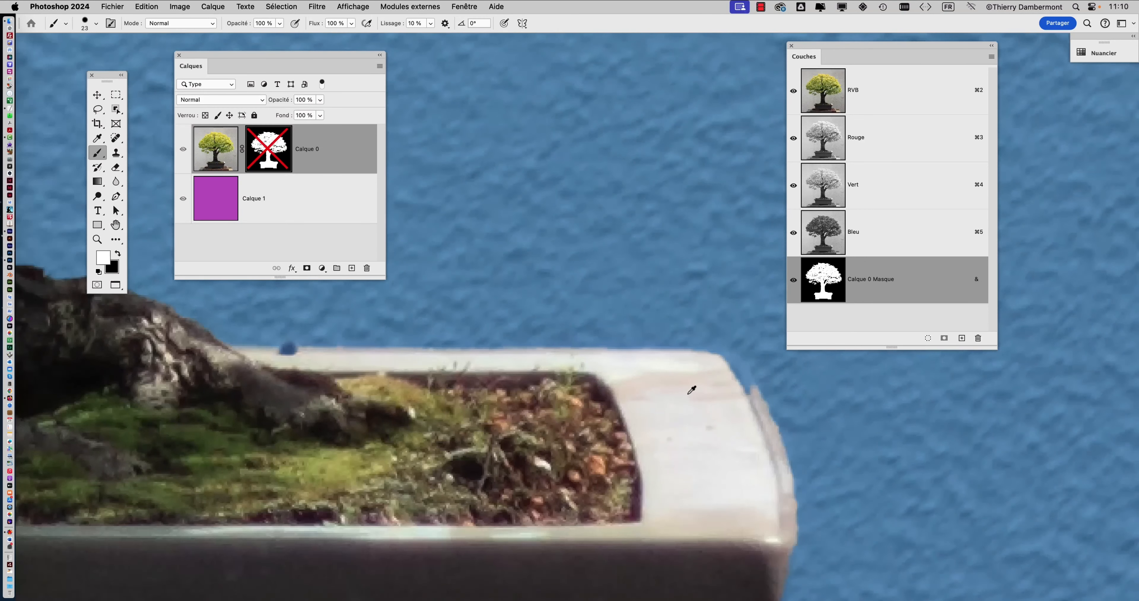
{"action": "mouse_move", "coordinate": [668, 386]}
{"action": "left_mouse_down"}
{"action": "mouse_move", "coordinate": [535, 393]}
{"action": "mouse_move", "coordinate": [557, 405]}
{"action": "mouse_move", "coordinate": [538, 406]}
{"action": "left_mouse_up"}
{"action": "scroll", "coordinate": [595, 400], "scroll_direction": "up", "scroll_amount": 2}
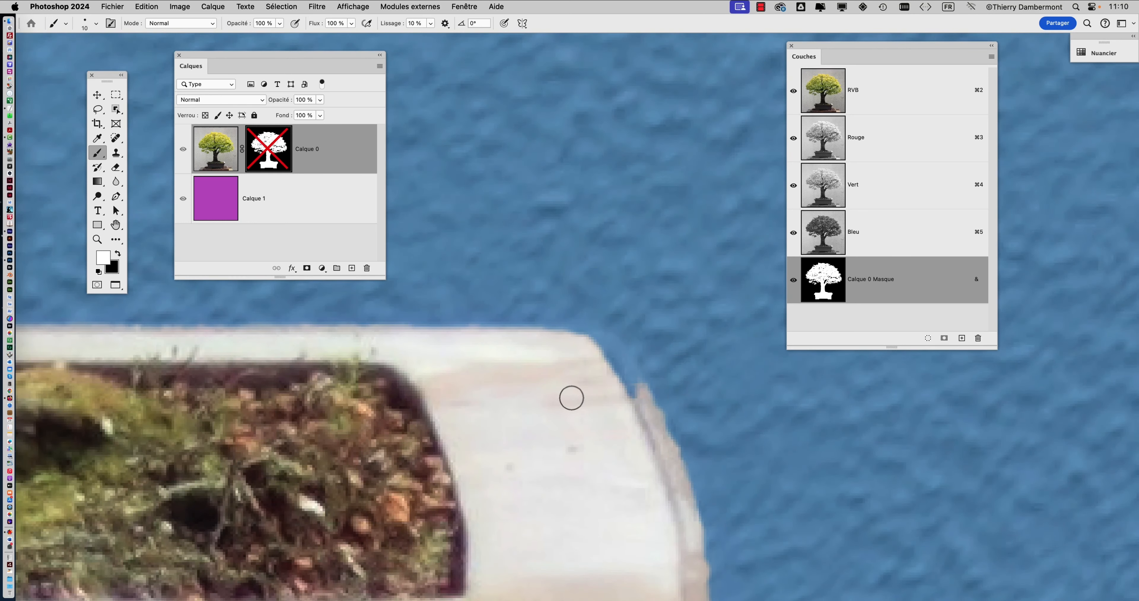
{"action": "left_click_drag", "start_coordinate": [572, 397], "coordinate": [598, 399]}
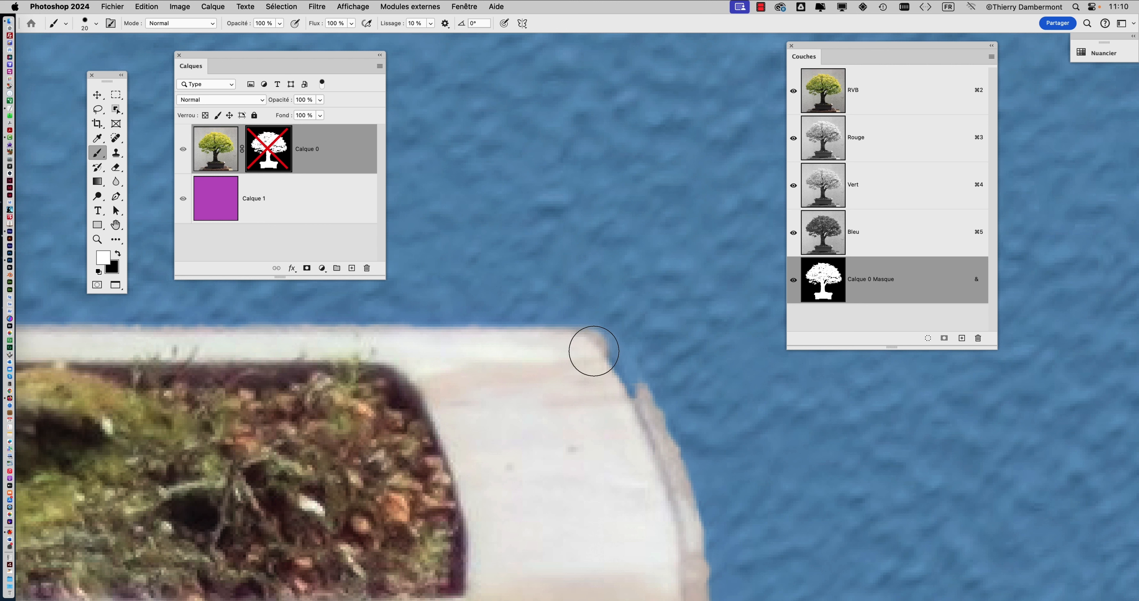
{"action": "left_click_drag", "start_coordinate": [594, 350], "coordinate": [648, 384]}
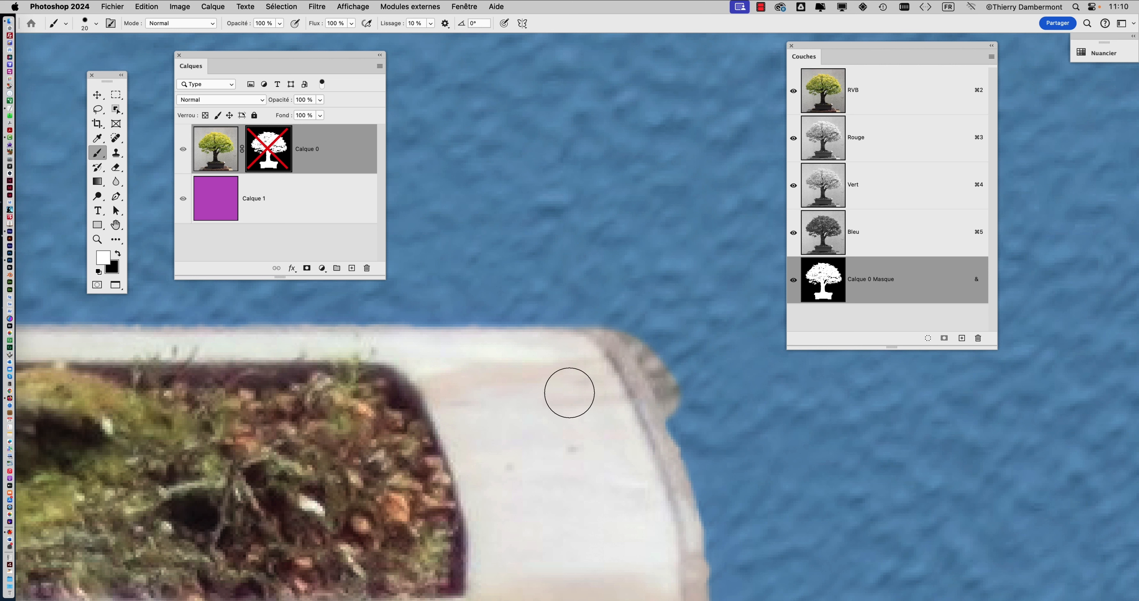
- Paint the excess wall outside the pot's right rear corner out of the mask in black, and restore white as the foreground colour
{"action": "key", "text": "x"}
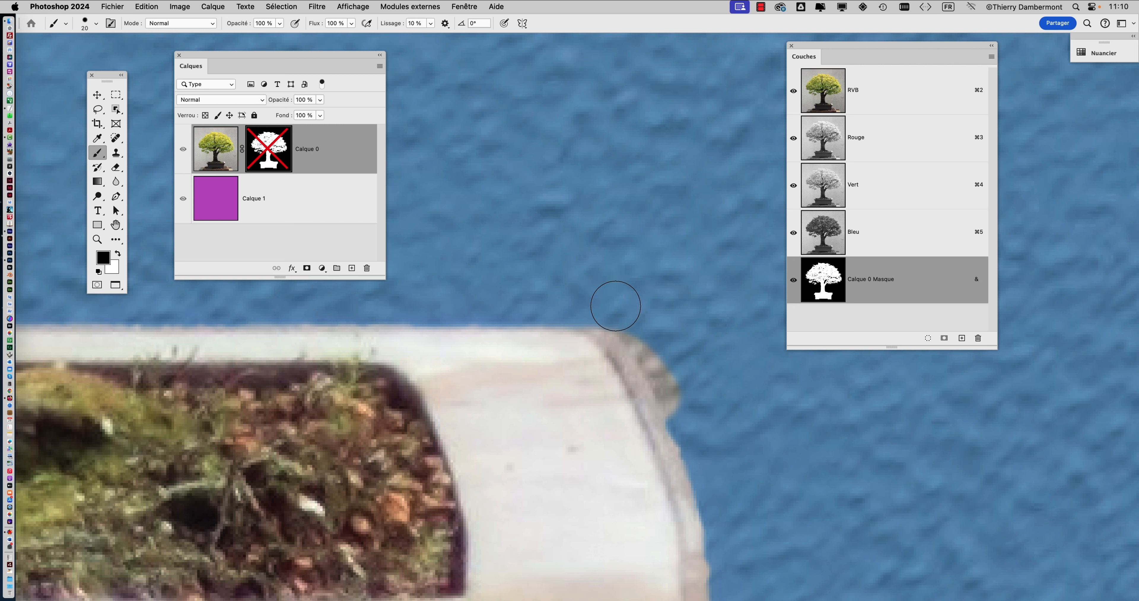
{"action": "left_click_drag", "start_coordinate": [642, 327], "coordinate": [694, 413]}
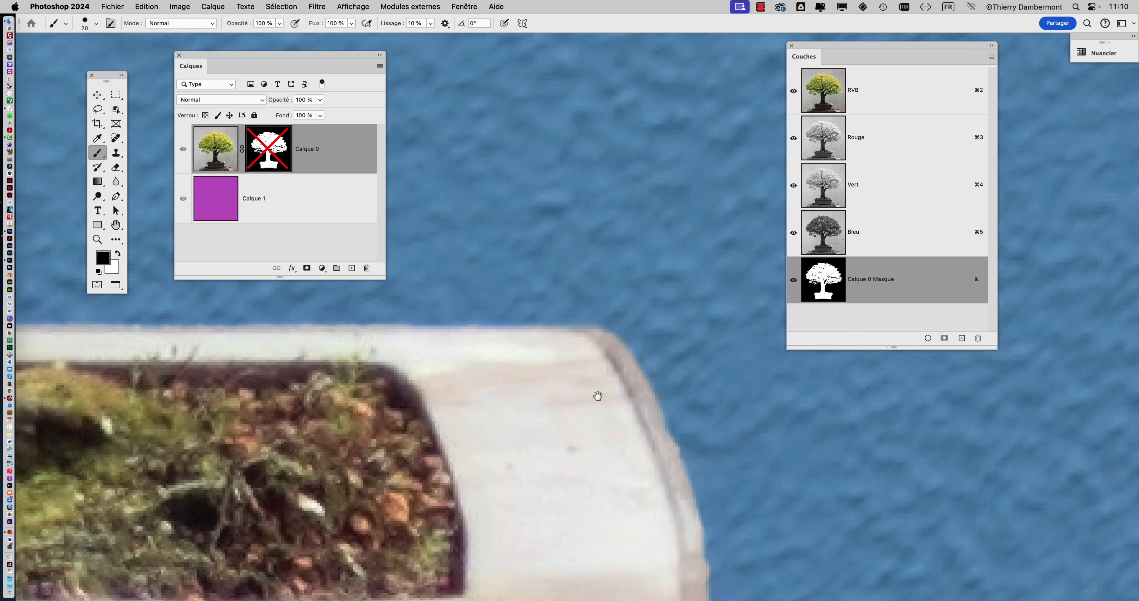
{"action": "left_click_drag", "start_coordinate": [598, 399], "coordinate": [554, 261]}
{"action": "key", "text": "x"}
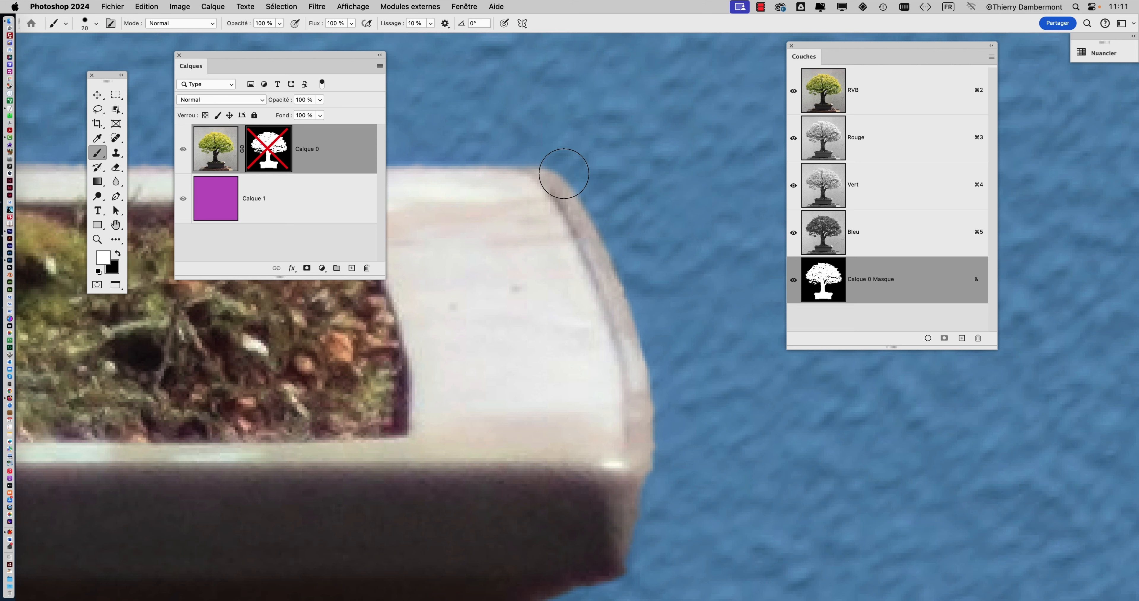
- Examine the mask edges along the pot's right rim, the trunk and the branches under the blue overlay
{"action": "left_click_drag", "start_coordinate": [595, 176], "coordinate": [709, 250]}
{"action": "scroll", "coordinate": [558, 287], "scroll_direction": "down", "scroll_amount": 2}
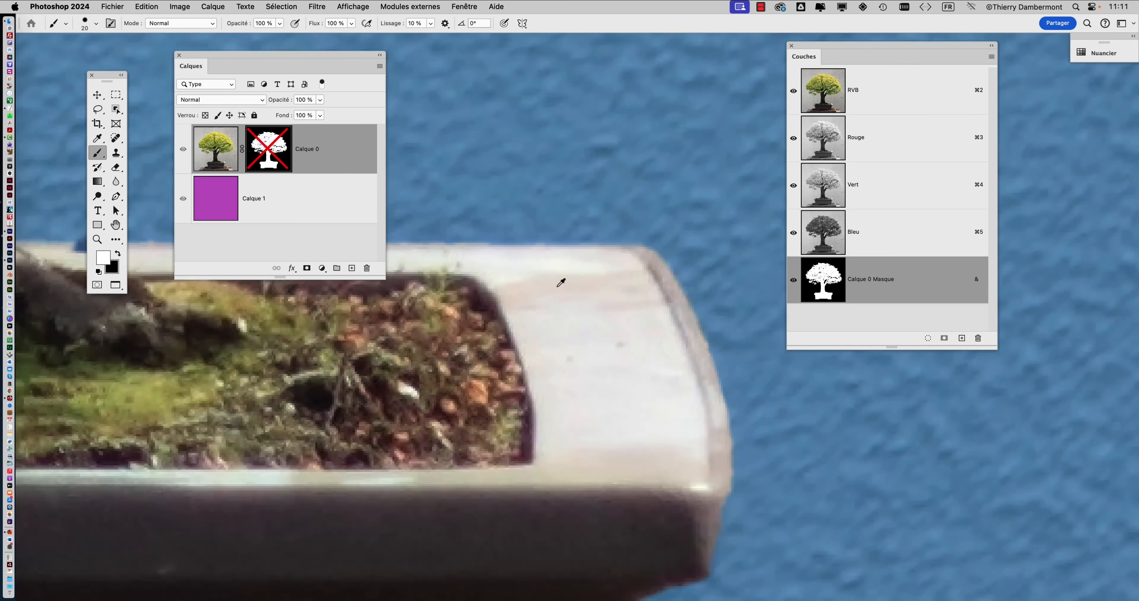
{"action": "scroll", "coordinate": [561, 282], "scroll_direction": "down", "scroll_amount": 3}
{"action": "left_click_drag", "start_coordinate": [491, 274], "coordinate": [666, 338]}
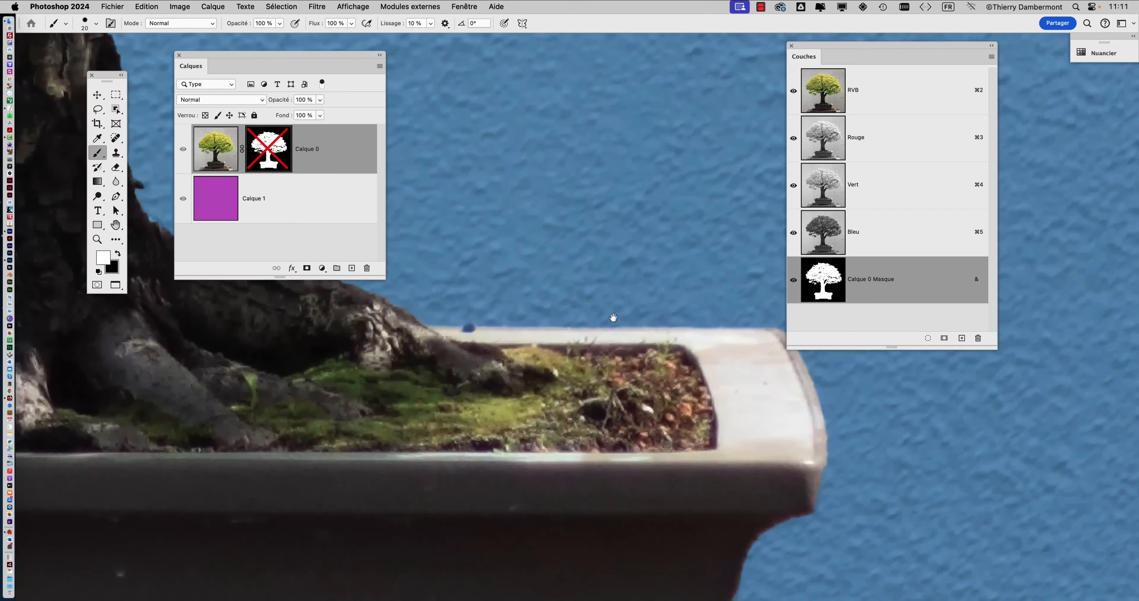
{"action": "scroll", "coordinate": [612, 317], "scroll_direction": "up", "scroll_amount": 10}
{"action": "scroll", "coordinate": [613, 317], "scroll_direction": "left", "scroll_amount": 8}
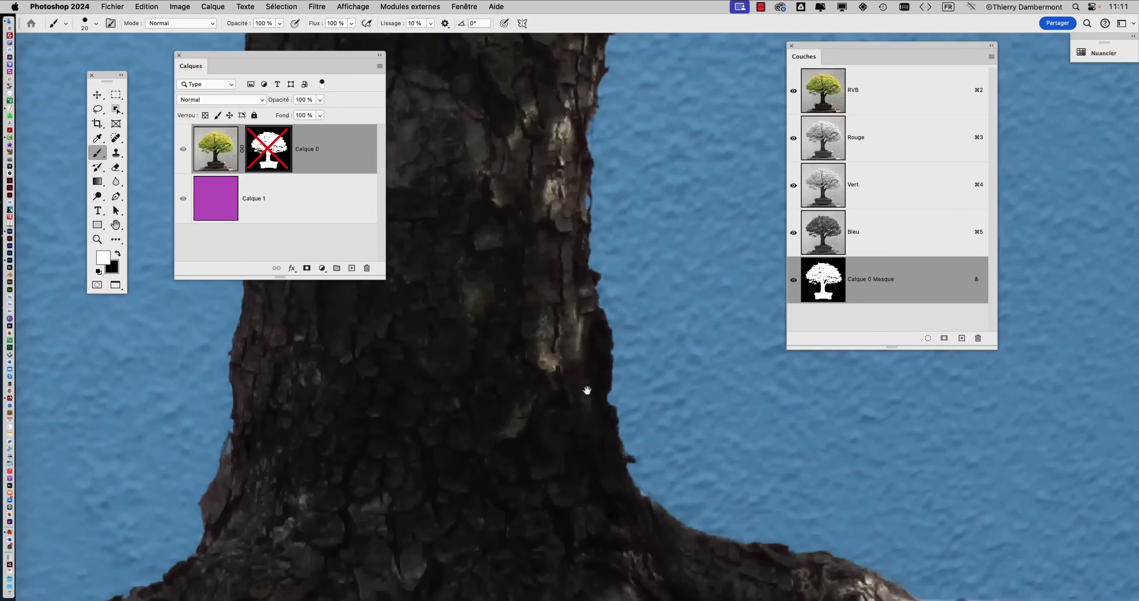
{"action": "scroll", "coordinate": [587, 390], "scroll_direction": "up", "scroll_amount": 5}
{"action": "scroll", "coordinate": [631, 267], "scroll_direction": "up", "scroll_amount": 5}
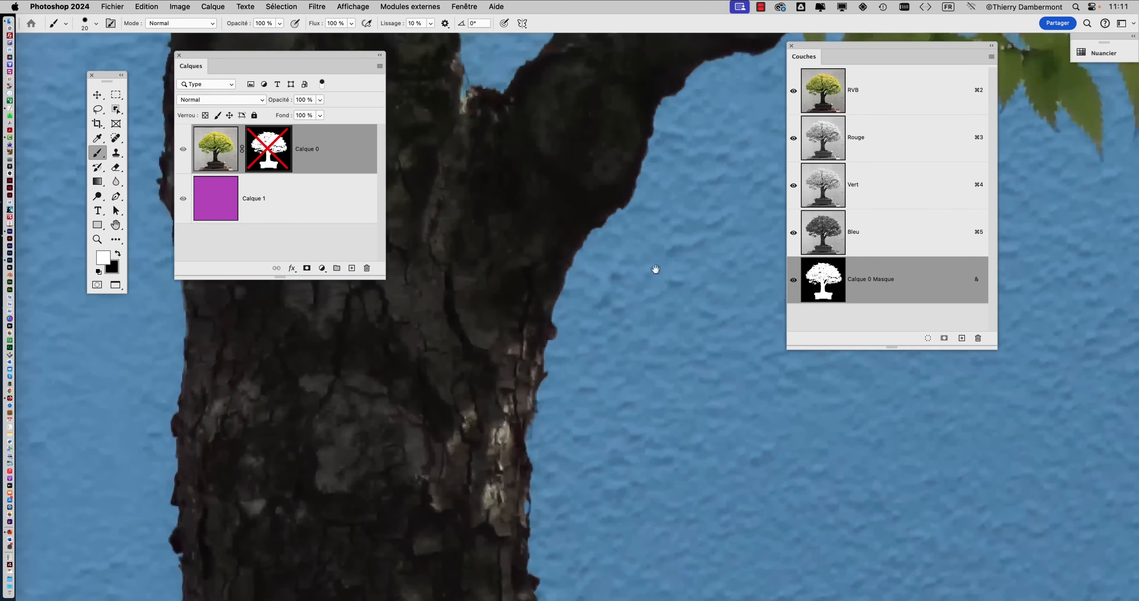
{"action": "scroll", "coordinate": [655, 269], "scroll_direction": "down", "scroll_amount": 2}
{"action": "scroll", "coordinate": [660, 266], "scroll_direction": "down", "scroll_amount": 10}
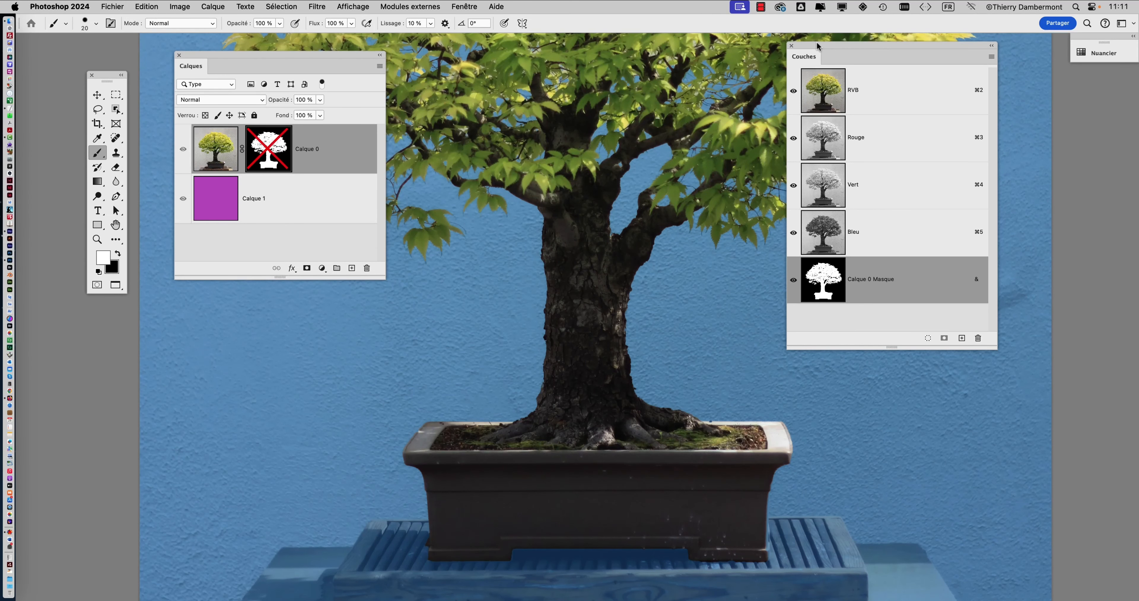
- Rearrange the floating Calques and Couches panels so the whole bonsai is unobstructed in the document view
{"action": "left_click_drag", "start_coordinate": [817, 44], "coordinate": [974, 84]}
{"action": "left_click_drag", "start_coordinate": [352, 57], "coordinate": [292, 323]}
{"action": "scroll", "coordinate": [607, 277], "scroll_direction": "down", "scroll_amount": 3}
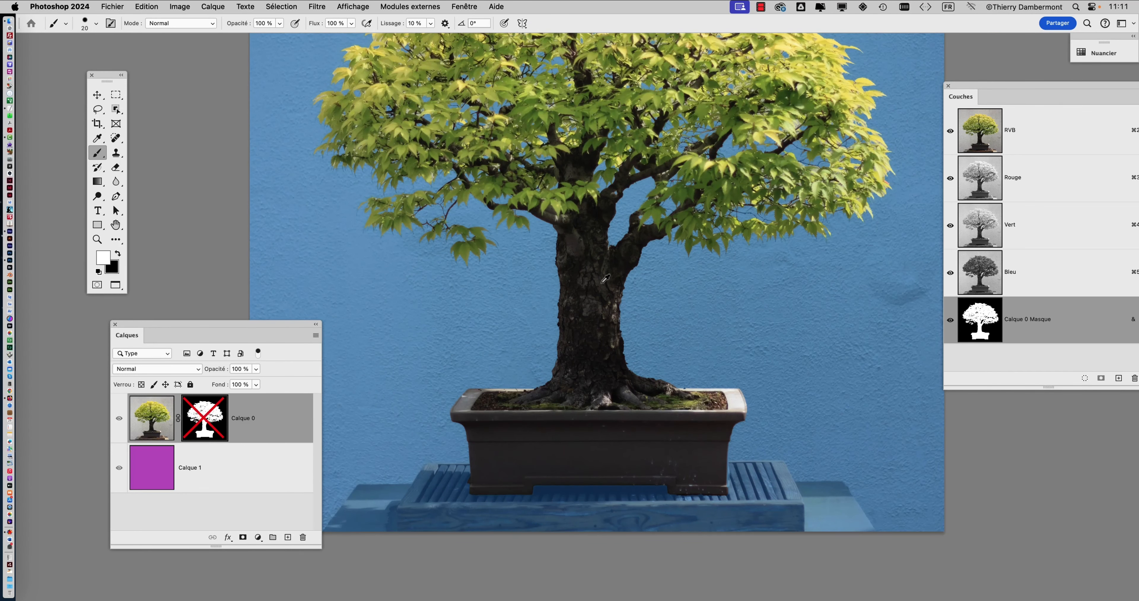
{"action": "scroll", "coordinate": [605, 278], "scroll_direction": "down", "scroll_amount": 2}
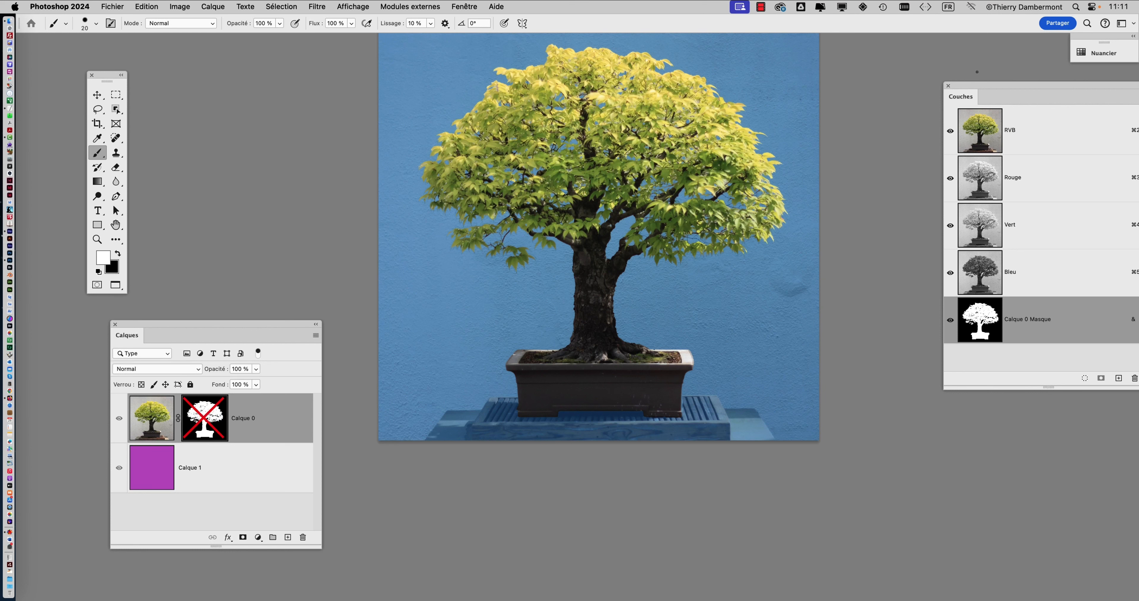
{"action": "left_click_drag", "start_coordinate": [968, 83], "coordinate": [822, 98]}
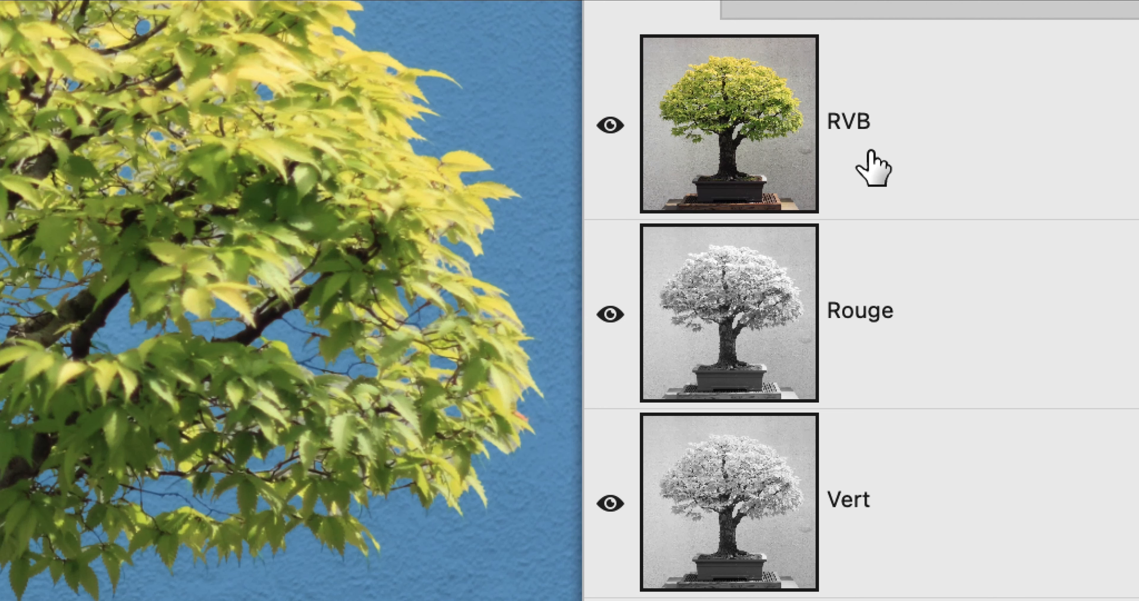
- Enable the Calque 0 layer mask again and inspect the cut-out pot close up against the coloured background
{"action": "left_click", "coordinate": [871, 151]}
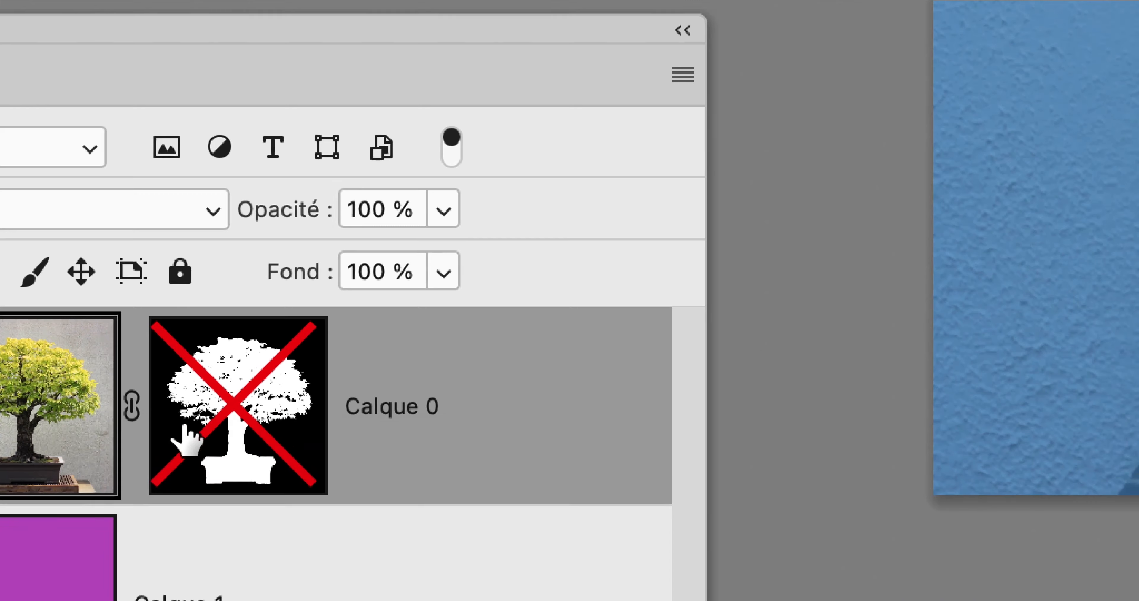
{"action": "left_click", "coordinate": [309, 442]}
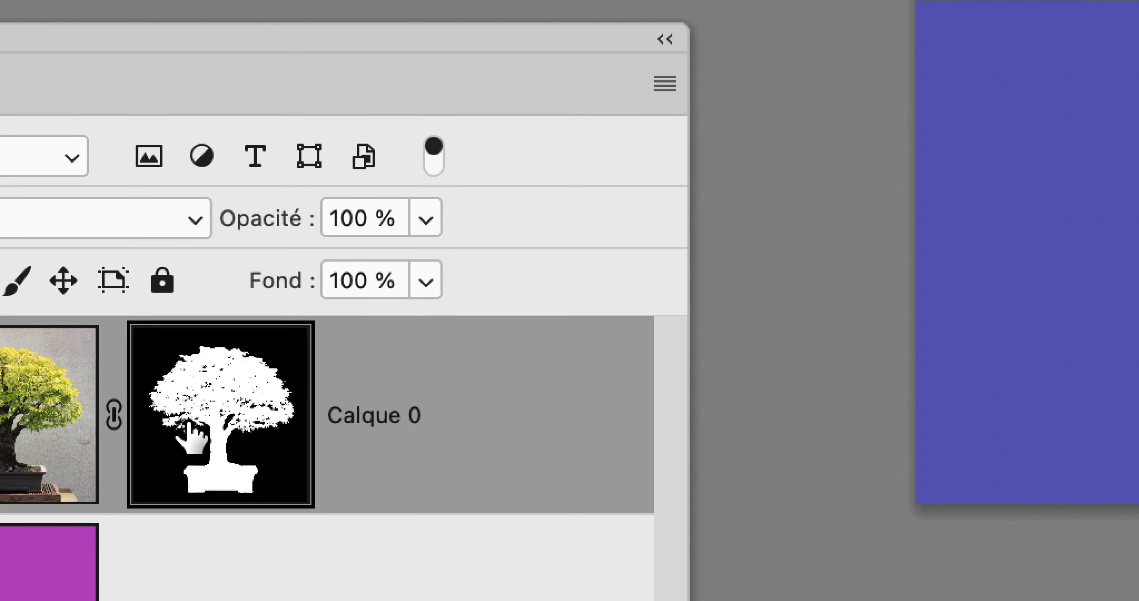
{"action": "left_click_drag", "start_coordinate": [187, 419], "coordinate": [187, 416]}
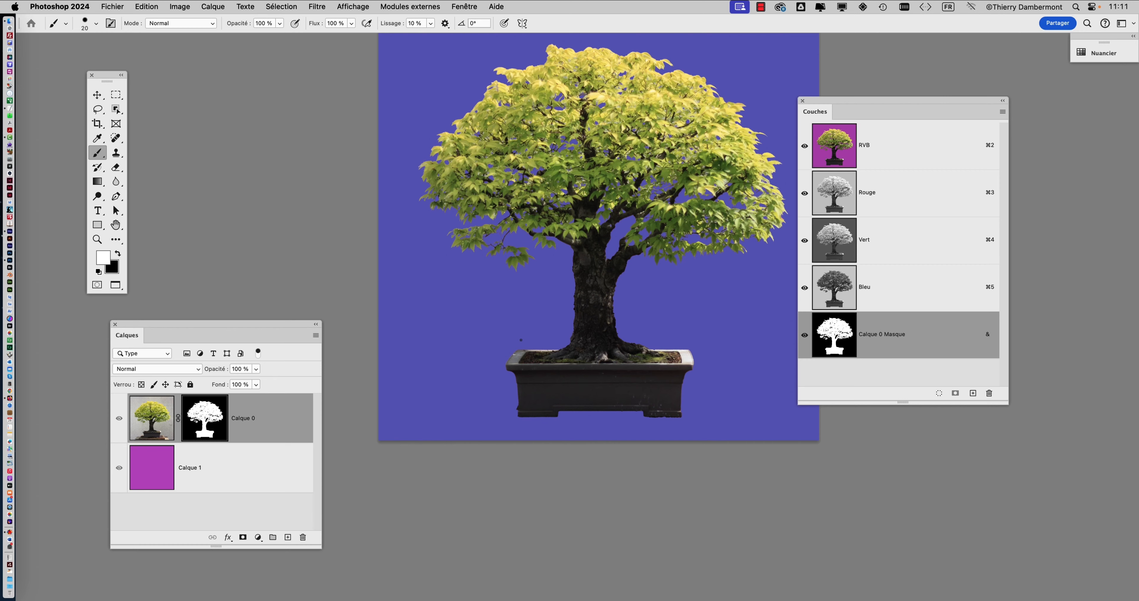
{"action": "left_click_drag", "start_coordinate": [542, 382], "coordinate": [559, 372]}
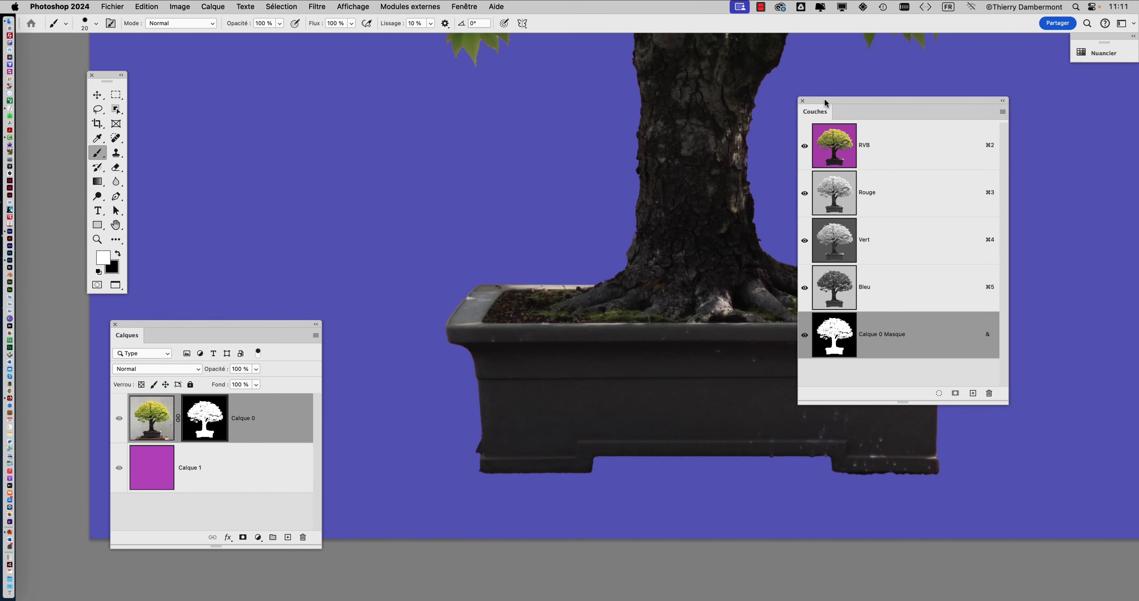
- Move the Couches panel clear of the pot and hide the blue Calque 0 Masque overlay
{"action": "left_click_drag", "start_coordinate": [825, 103], "coordinate": [1002, 115]}
{"action": "scroll", "coordinate": [730, 168], "scroll_direction": "right", "scroll_amount": 4}
{"action": "scroll", "coordinate": [729, 167], "scroll_direction": "down", "scroll_amount": 2}
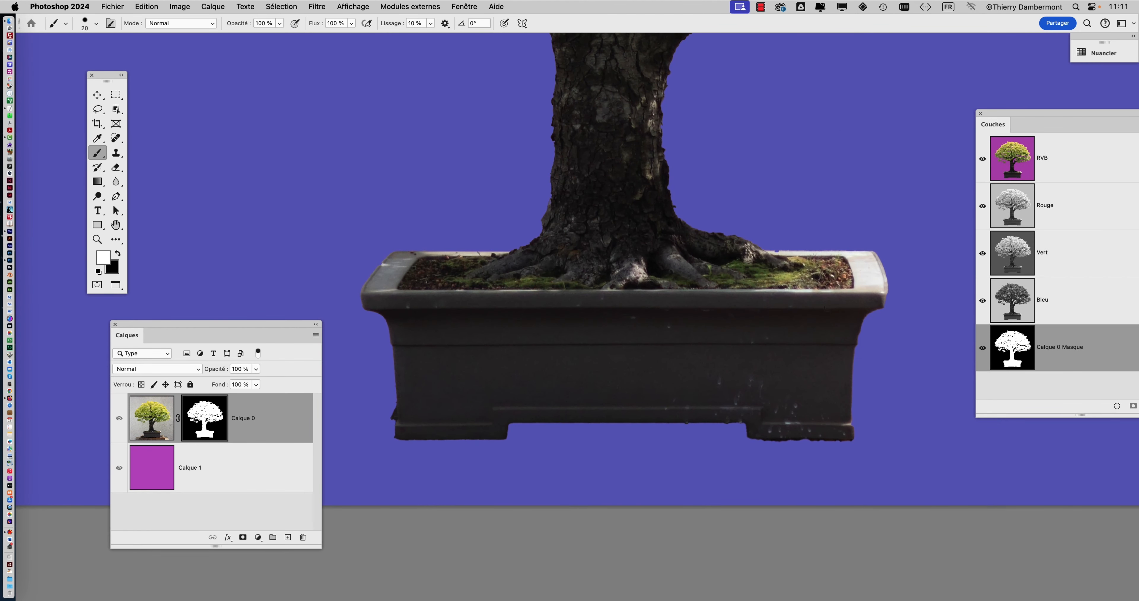
{"action": "left_click_drag", "start_coordinate": [995, 118], "coordinate": [929, 101]}
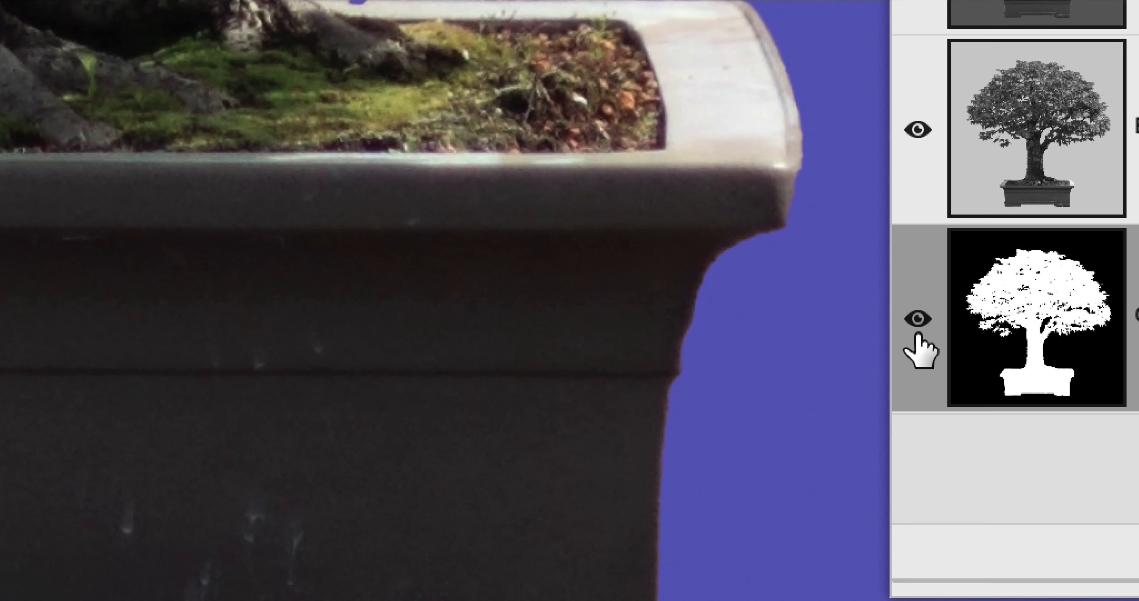
{"action": "left_click", "coordinate": [918, 319]}
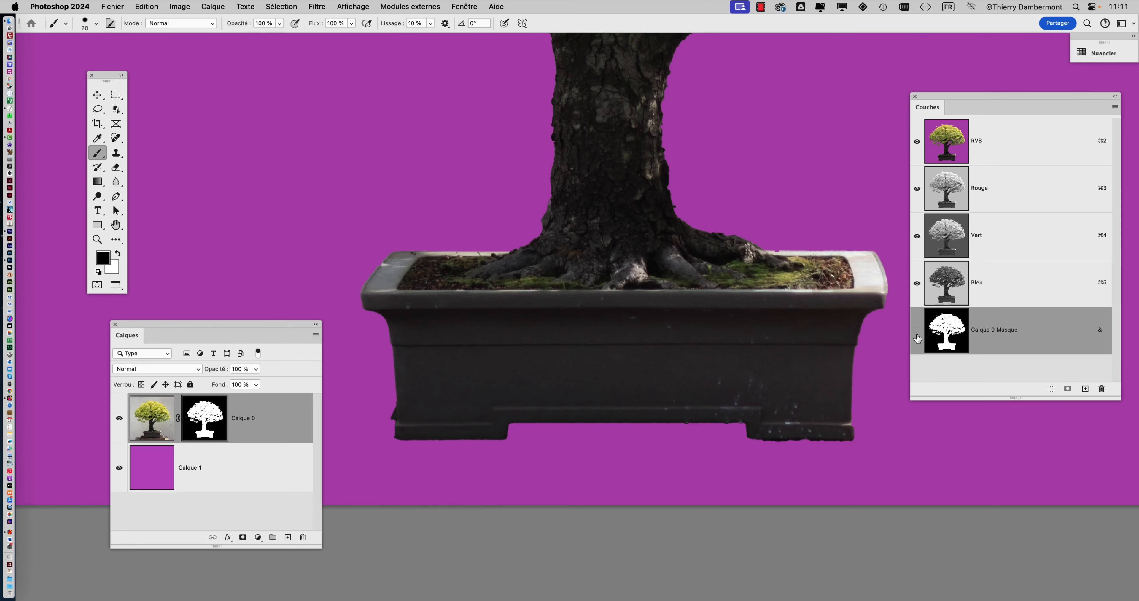
{"action": "scroll", "coordinate": [754, 302], "scroll_direction": "down", "scroll_amount": 2}
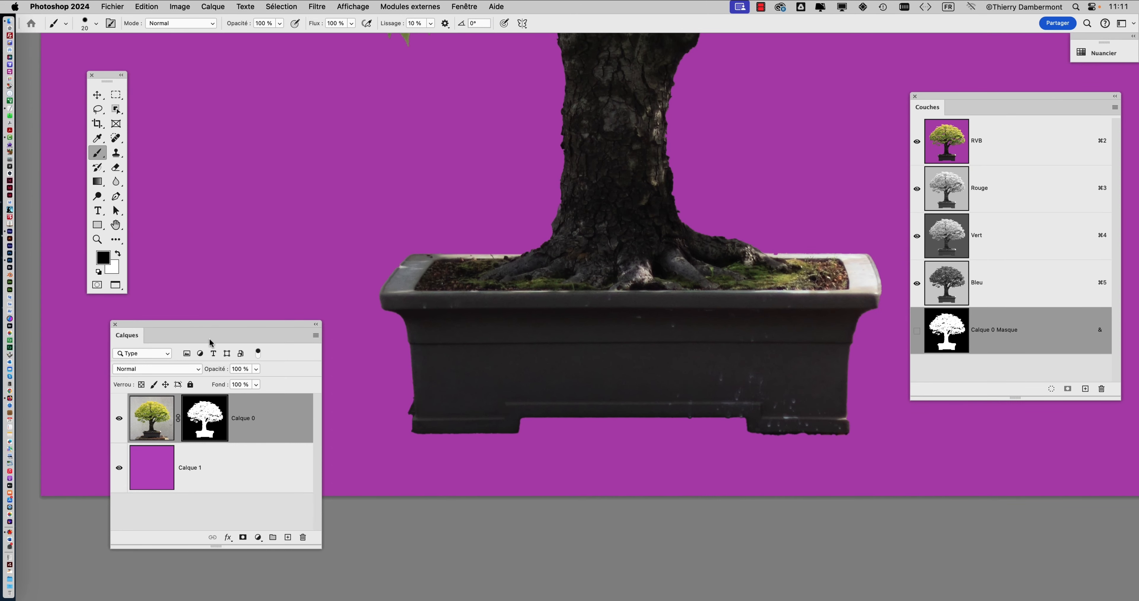
- Select the Calque 1 background layer and set a classic linear gradient with a cyan-to-blue preset from the Blues group
{"action": "left_click_drag", "start_coordinate": [230, 325], "coordinate": [270, 148]}
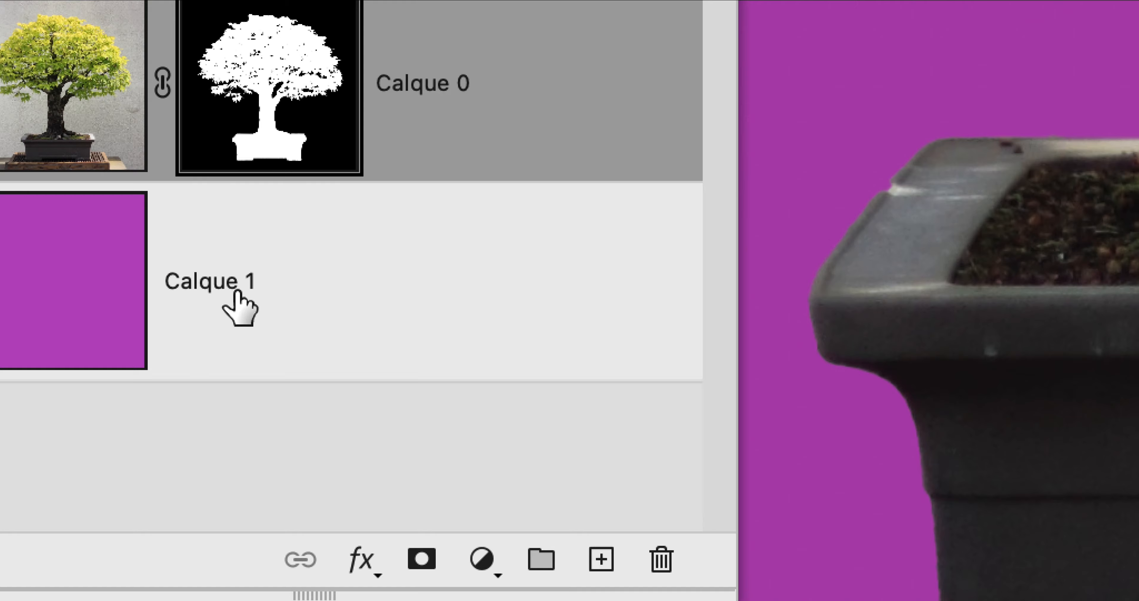
{"action": "left_click", "coordinate": [238, 294]}
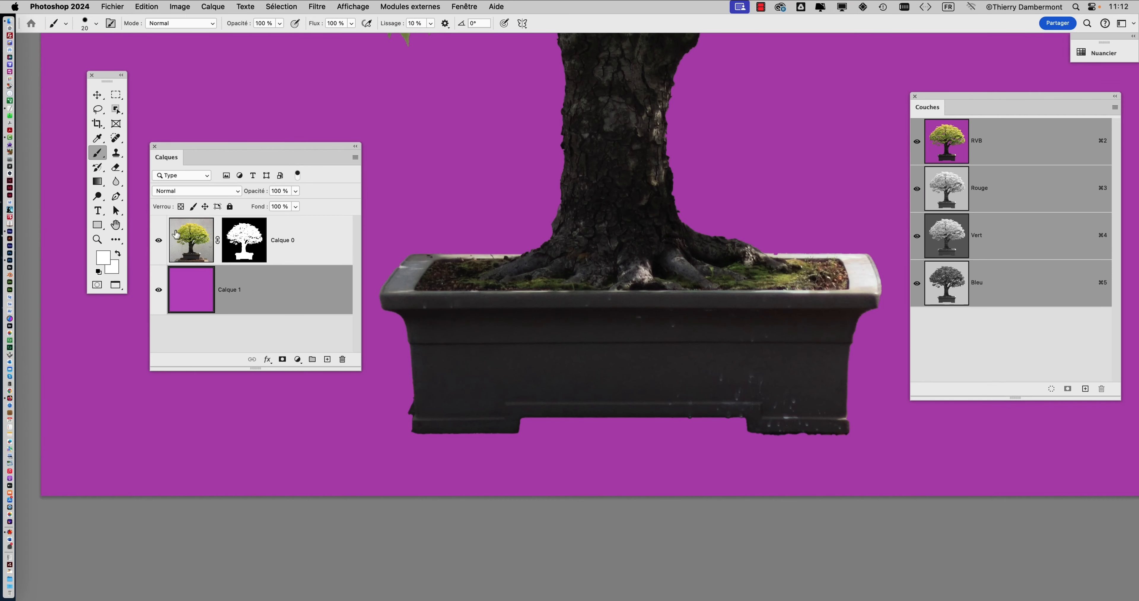
{"action": "left_click", "coordinate": [97, 181]}
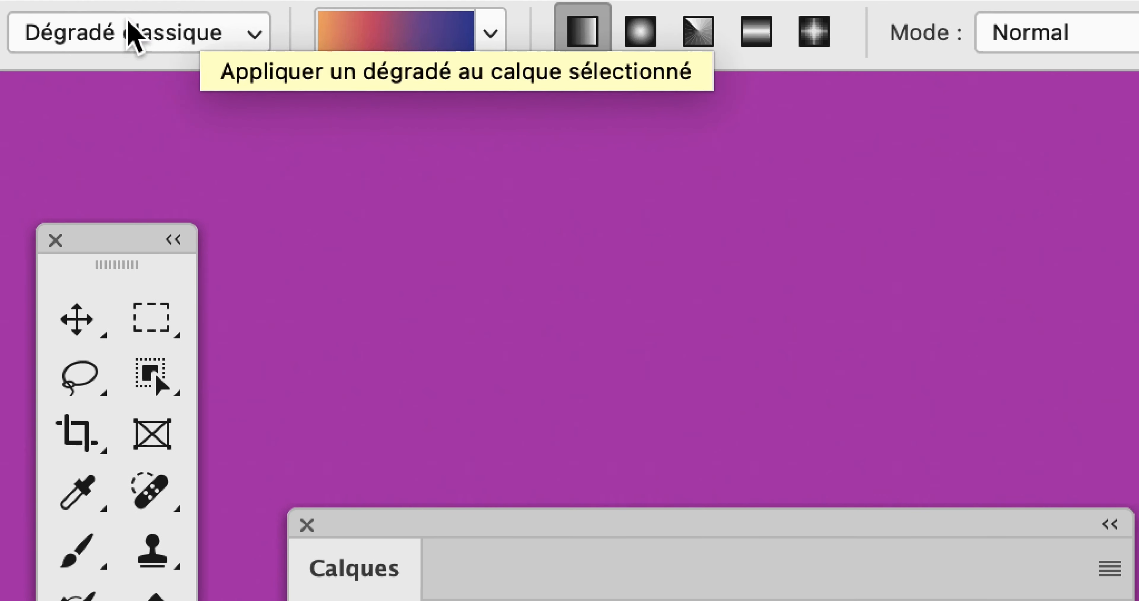
{"action": "left_click", "coordinate": [490, 32]}
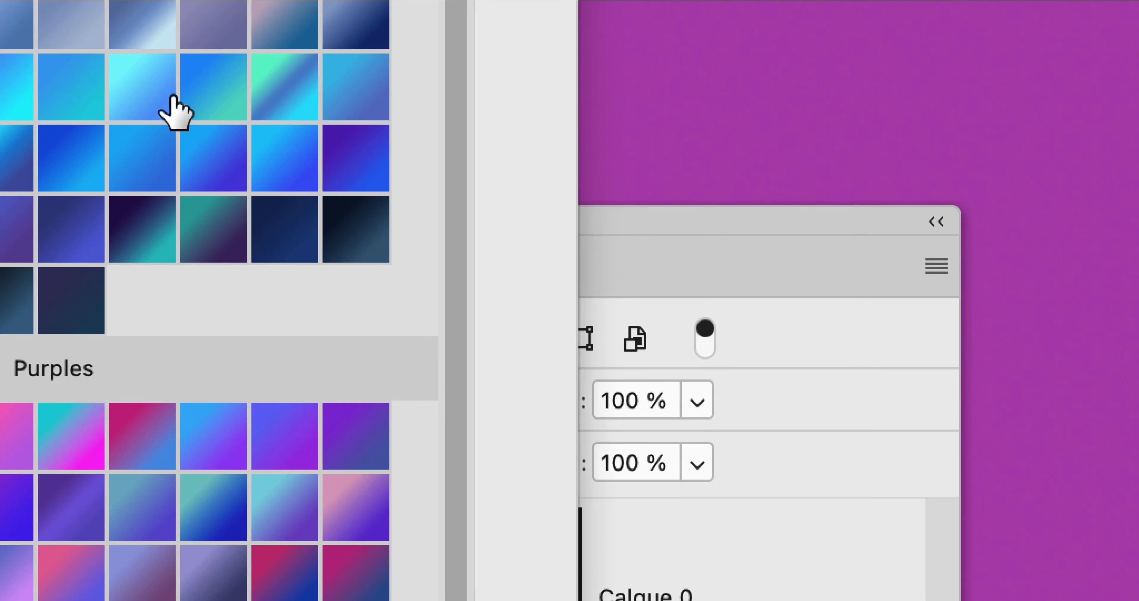
{"action": "left_click", "coordinate": [162, 97]}
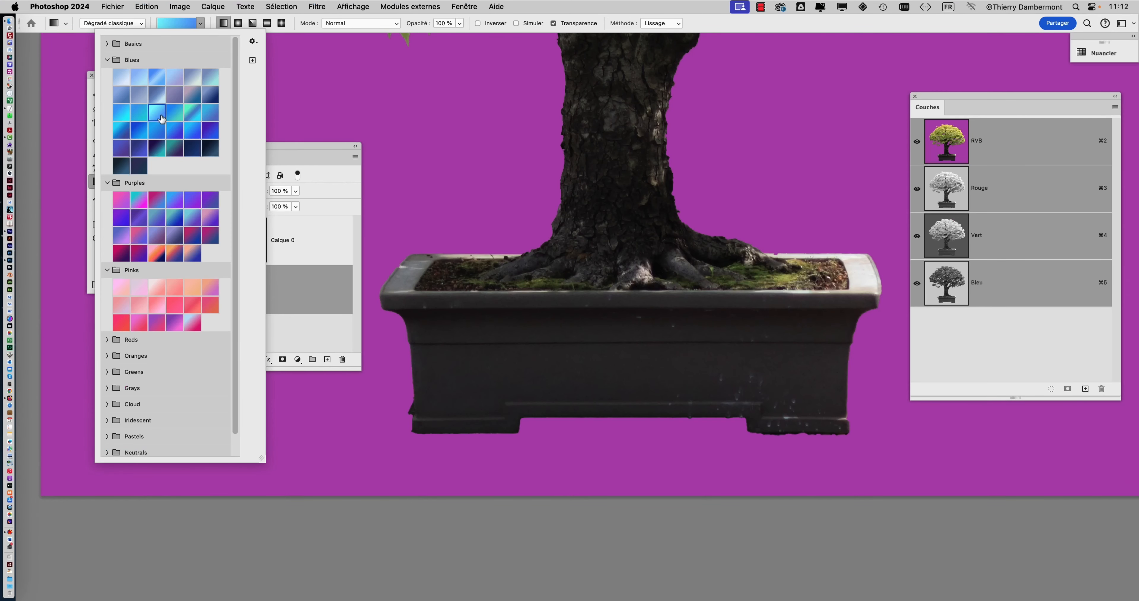
- Fill Calque 1 with the gradient, running diagonally from beside the pot's left rim up to the middle of the foliage
{"action": "scroll", "coordinate": [489, 261], "scroll_direction": "down", "scroll_amount": 8}
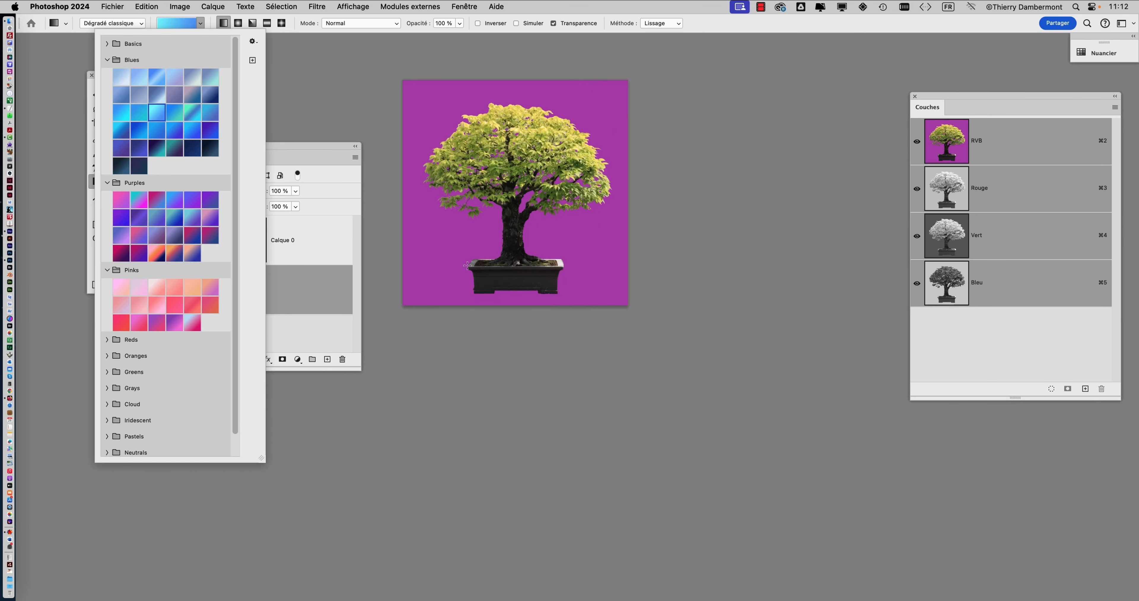
{"action": "left_click", "coordinate": [461, 268]}
{"action": "left_click_drag", "start_coordinate": [461, 268], "coordinate": [516, 173]}
{"action": "scroll", "coordinate": [563, 200], "scroll_direction": "up", "scroll_amount": 5}
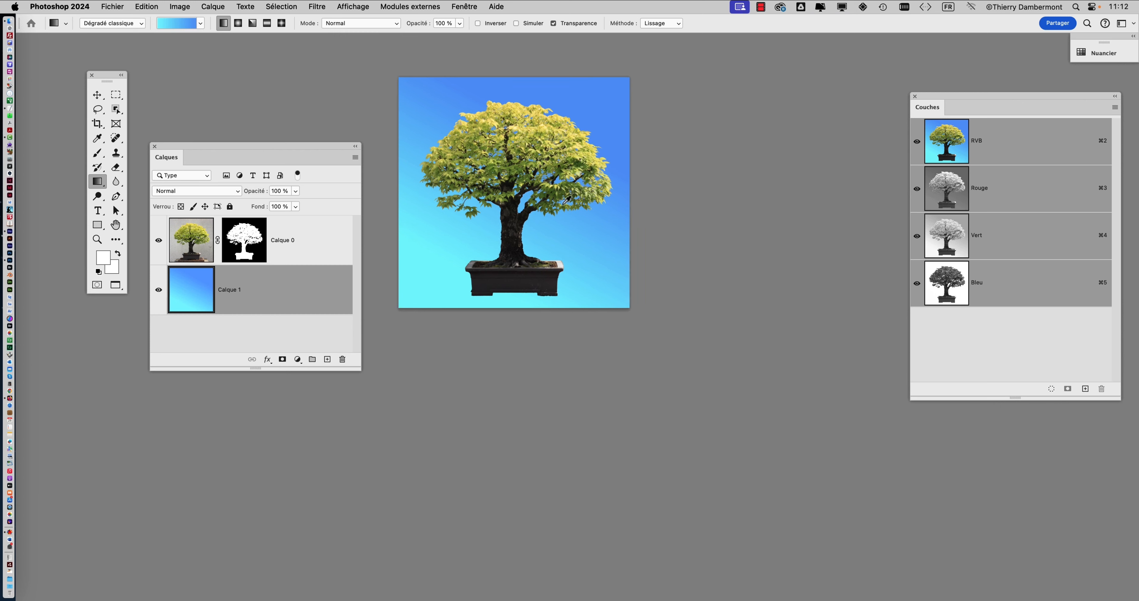
{"action": "left_click_drag", "start_coordinate": [523, 247], "coordinate": [688, 322]}
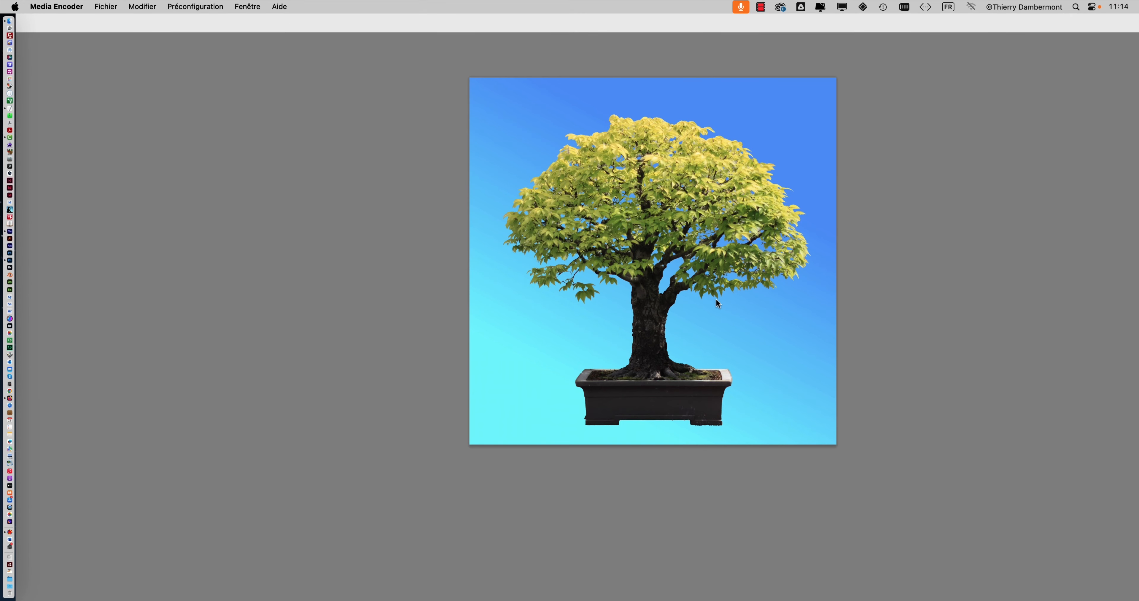
- Return to Photoshop and save the document as Japanese_Zelkova-02.psd in the jpg folder, with the sRGB profile and maximised compatibility
{"action": "left_click", "coordinate": [162, 111]}
{"action": "left_click", "coordinate": [111, 6]}
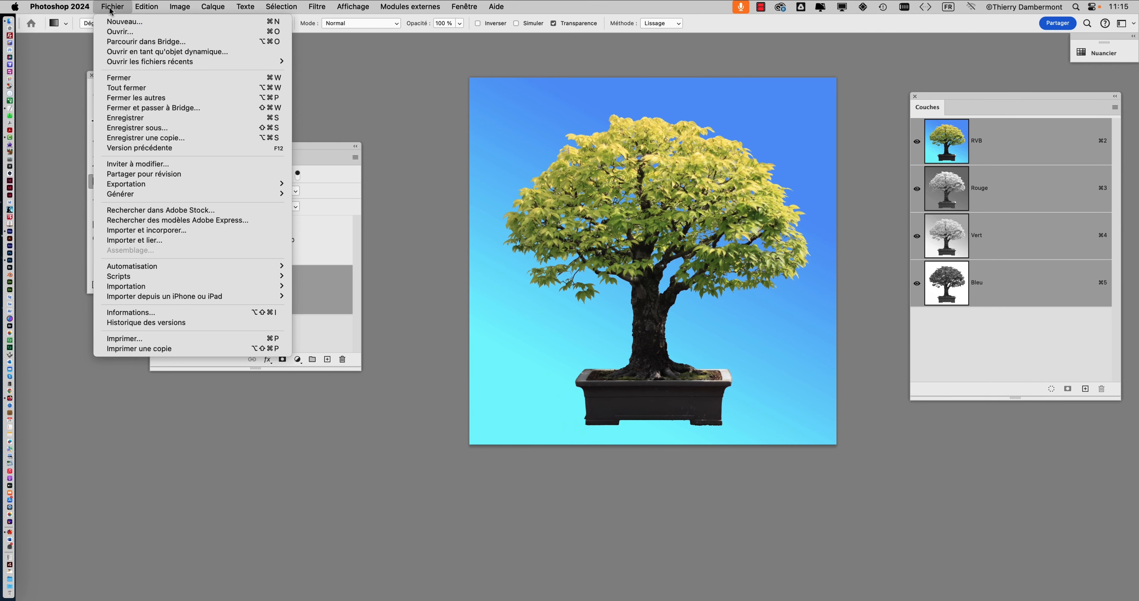
{"action": "left_click", "coordinate": [155, 129]}
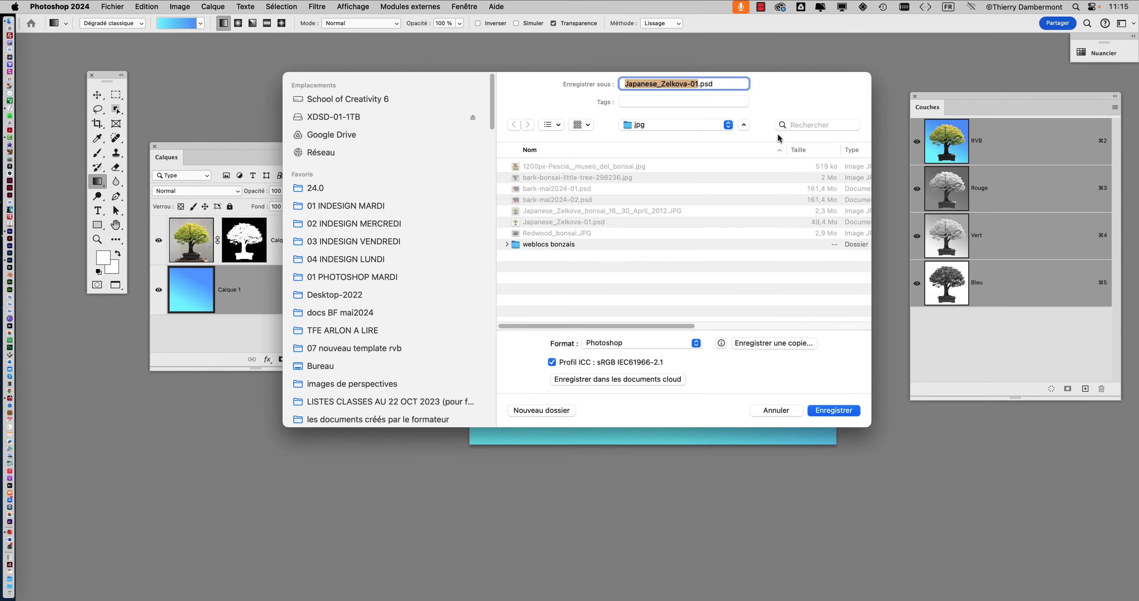
{"action": "left_click", "coordinate": [695, 85]}
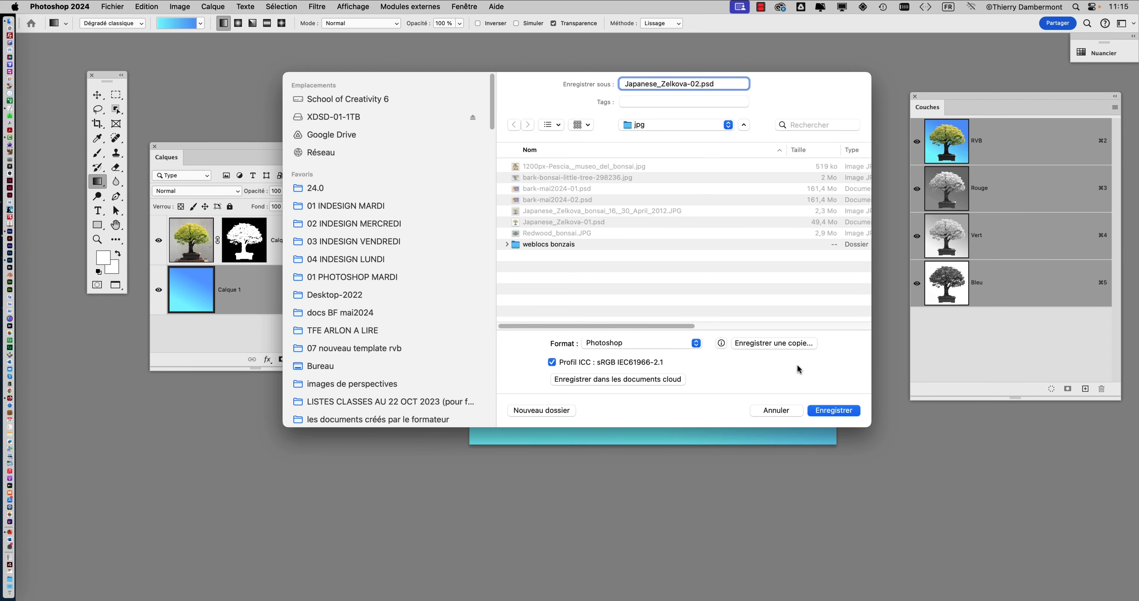
{"action": "left_click", "coordinate": [847, 414]}
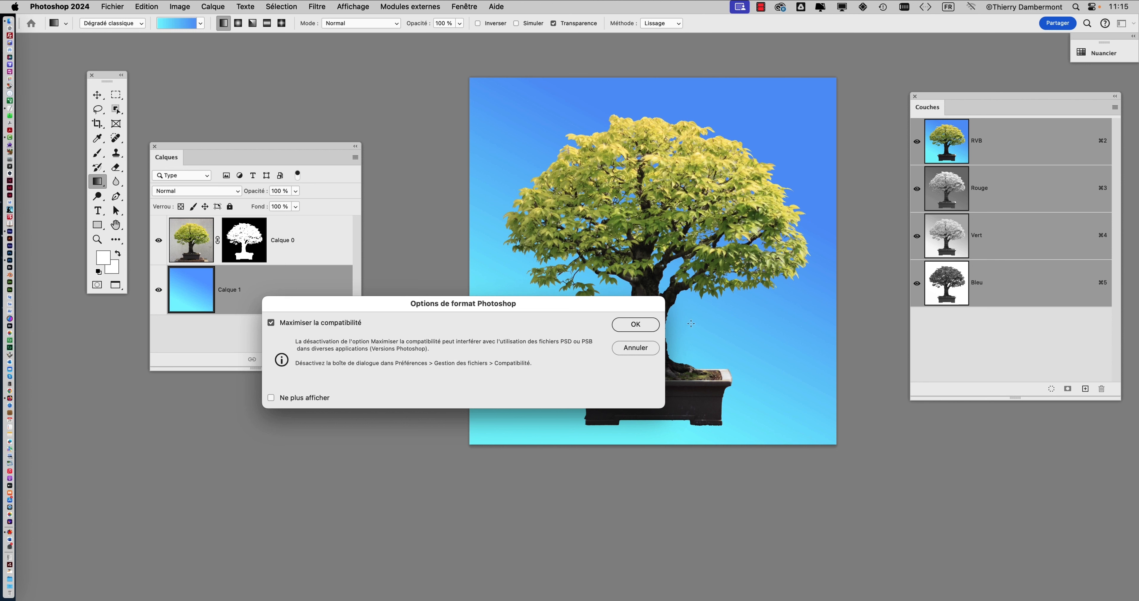
{"action": "left_click", "coordinate": [635, 324]}
{"action": "left_click_drag", "start_coordinate": [632, 275], "coordinate": [568, 290]}
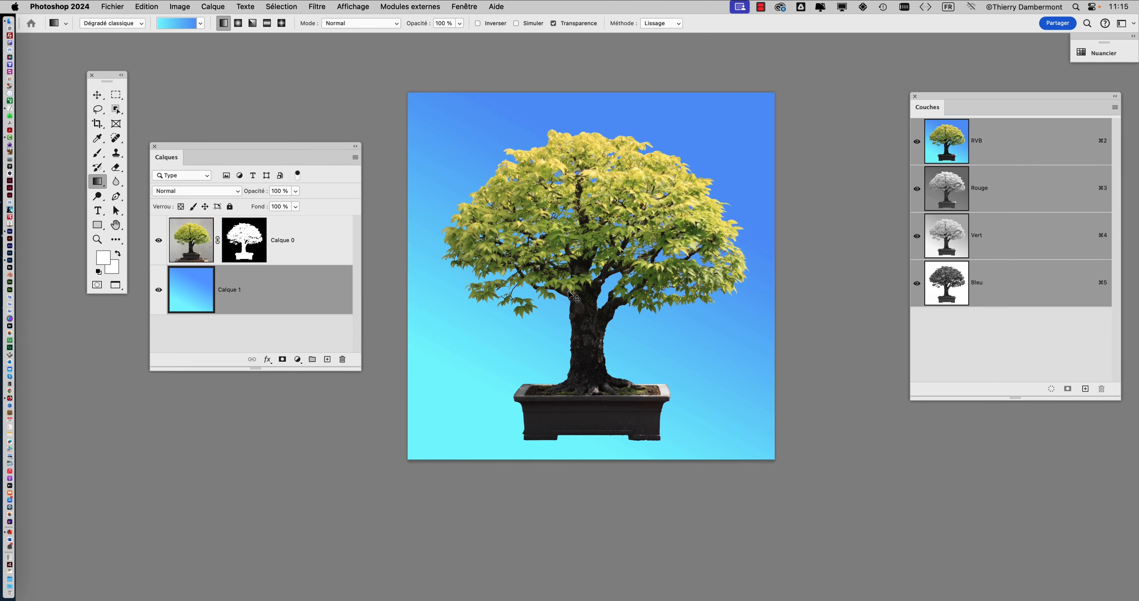